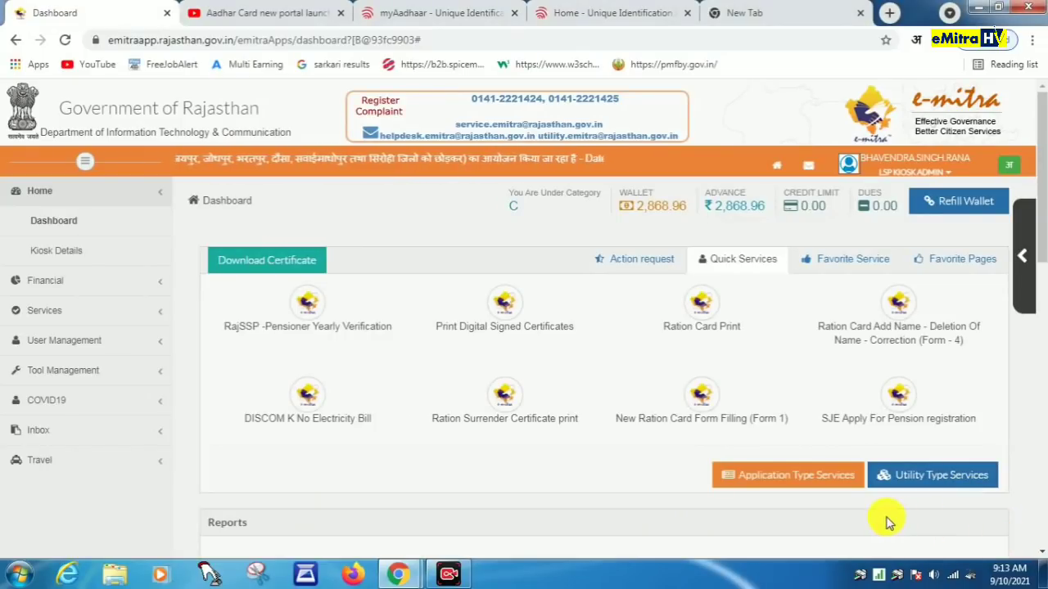
# Step: Search 'rssb', choose the Village Development Officer Exam 2021 service and accept the redirect
pyautogui.click(945, 479)
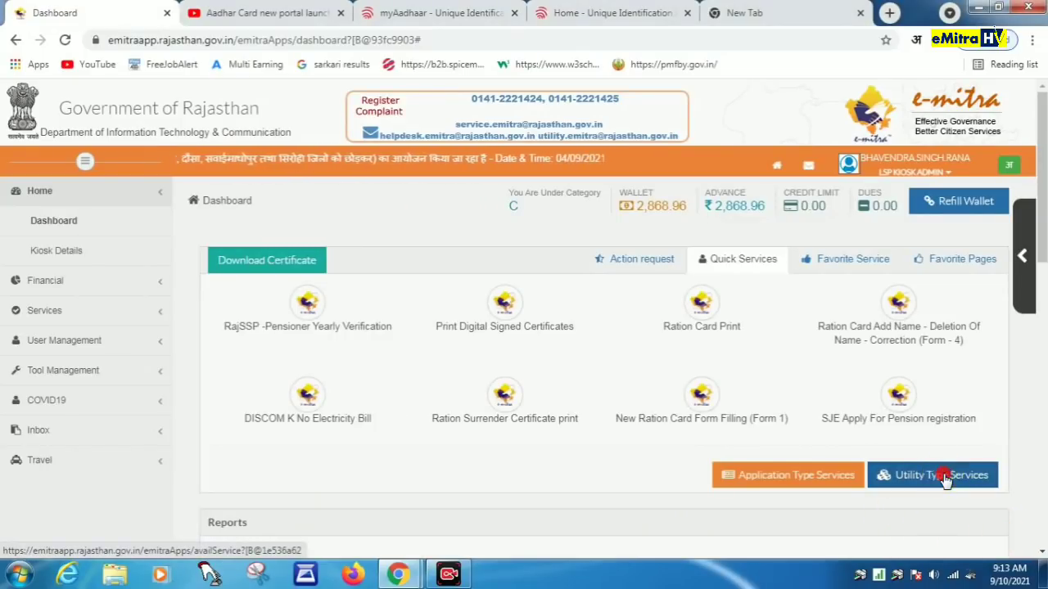
pyautogui.click(253, 314)
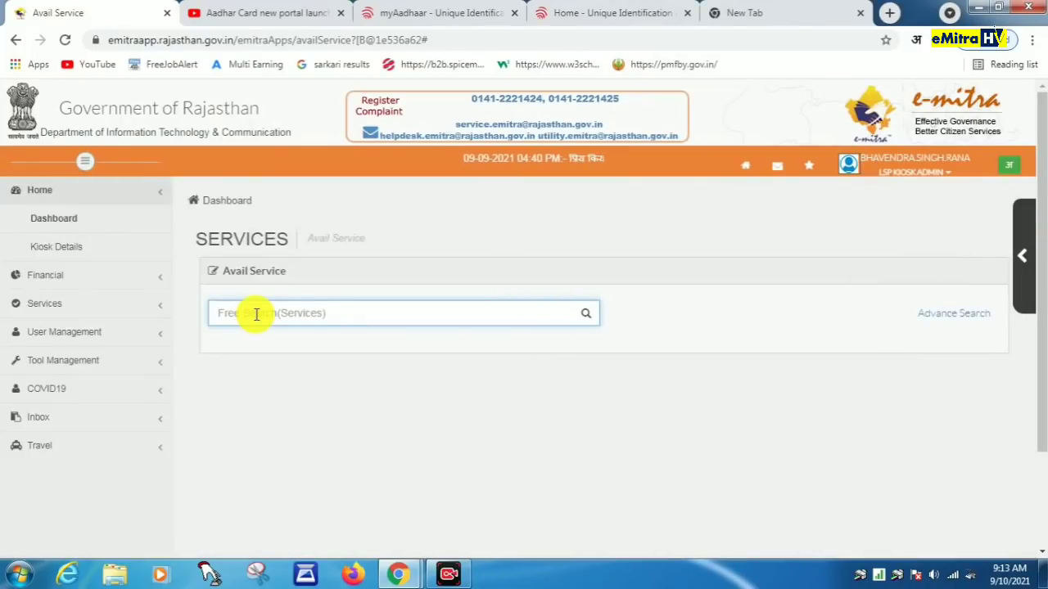
pyautogui.write('rss')
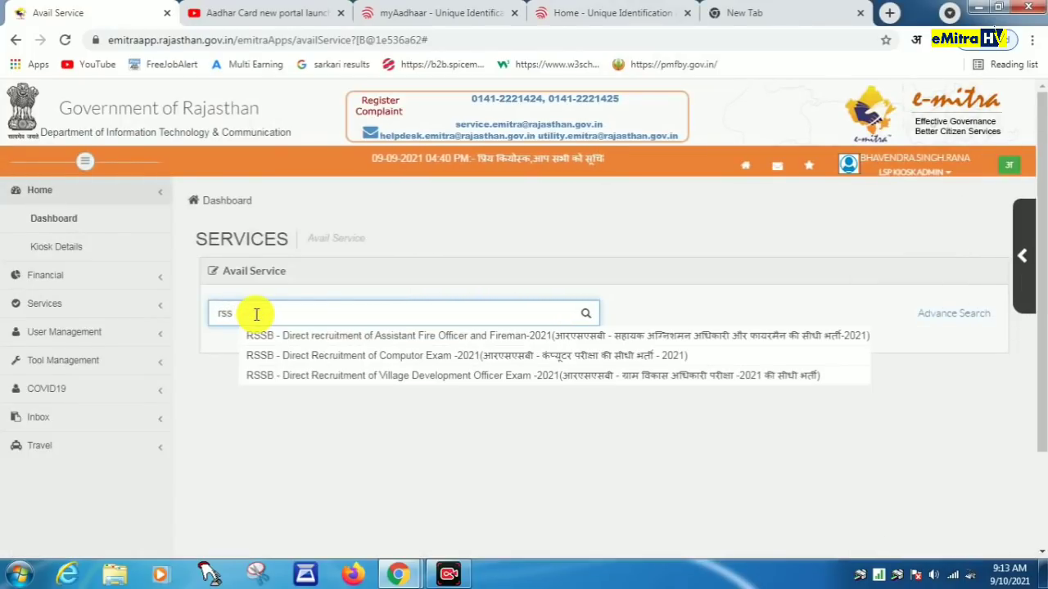
pyautogui.write('b')
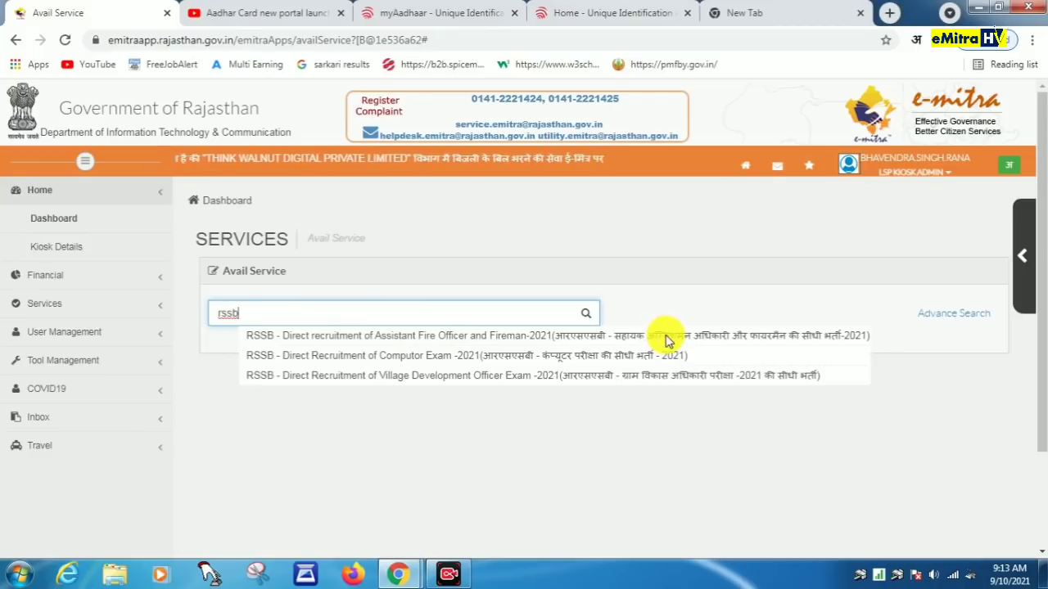
pyautogui.click(694, 378)
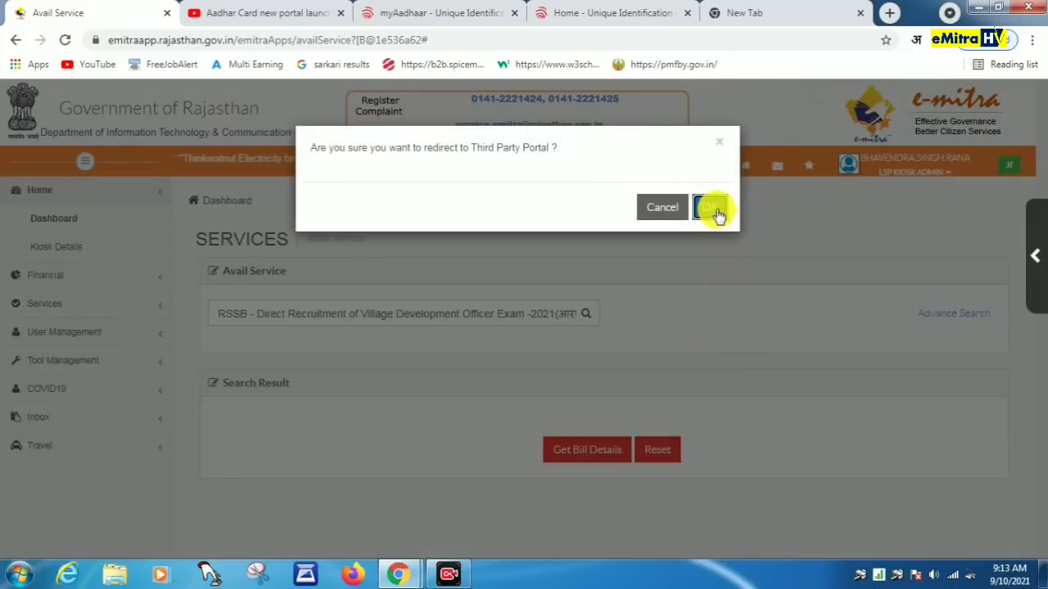
pyautogui.click(716, 211)
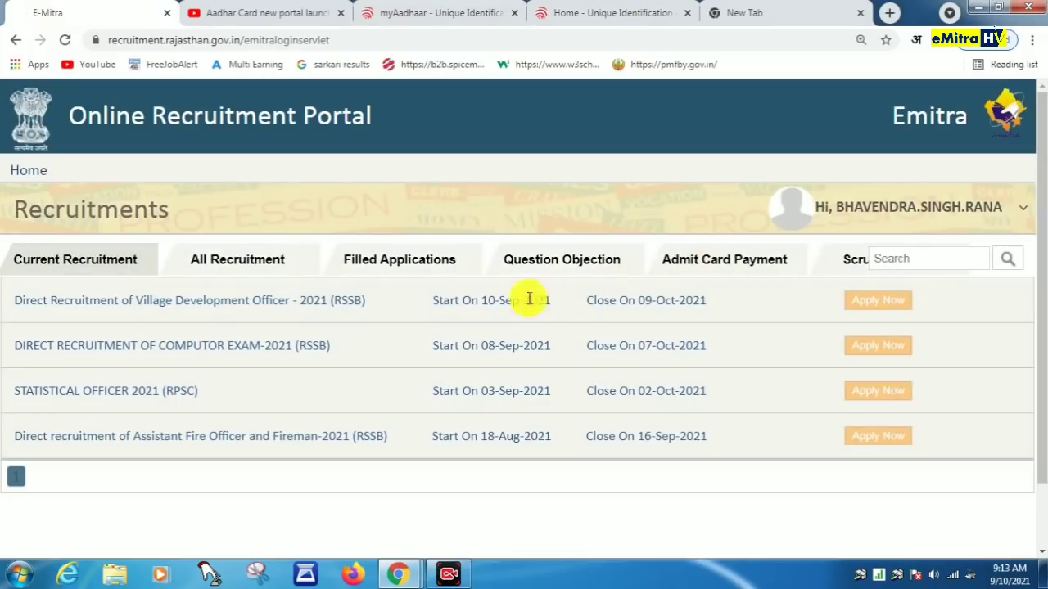
# Step: Apply for VDO 2021, sign in with SSO ID and password, and pick the Village Development Officer post
pyautogui.click(871, 299)
pyautogui.click(393, 246)
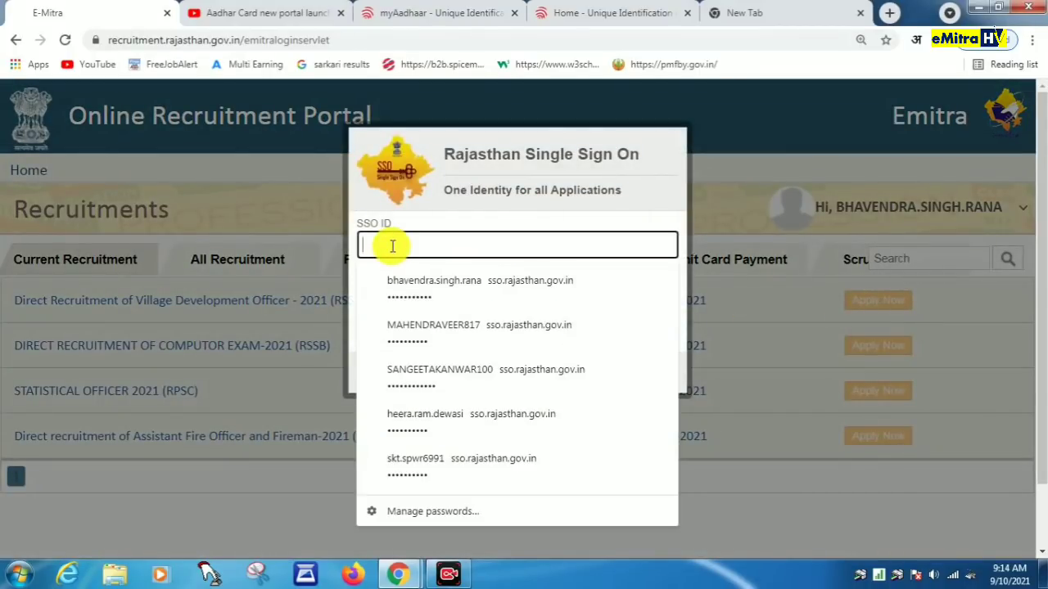
pyautogui.write('628')
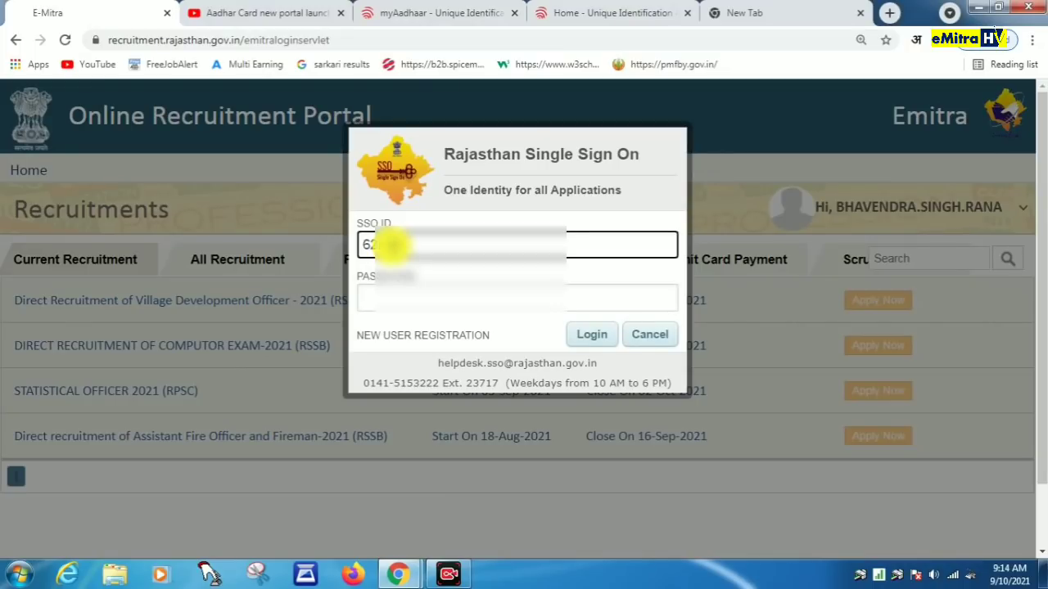
pyautogui.click(412, 297)
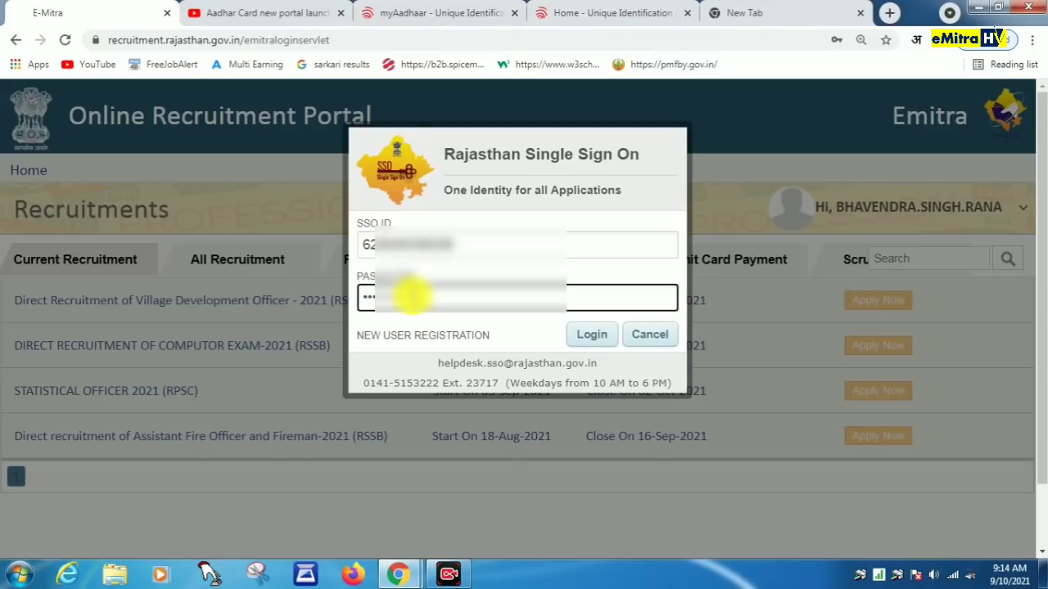
pyautogui.click(591, 335)
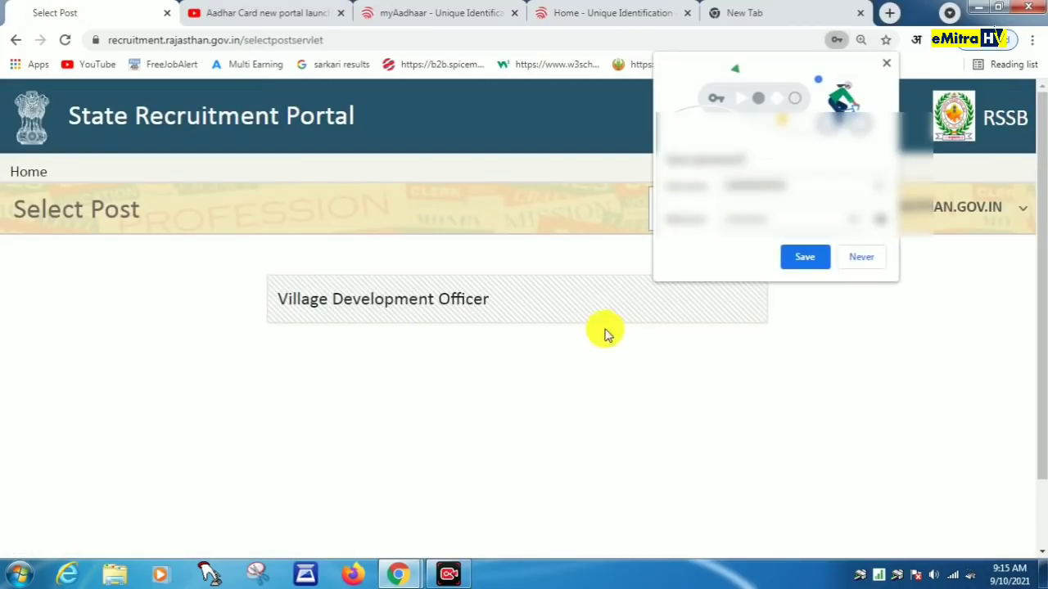
pyautogui.click(862, 261)
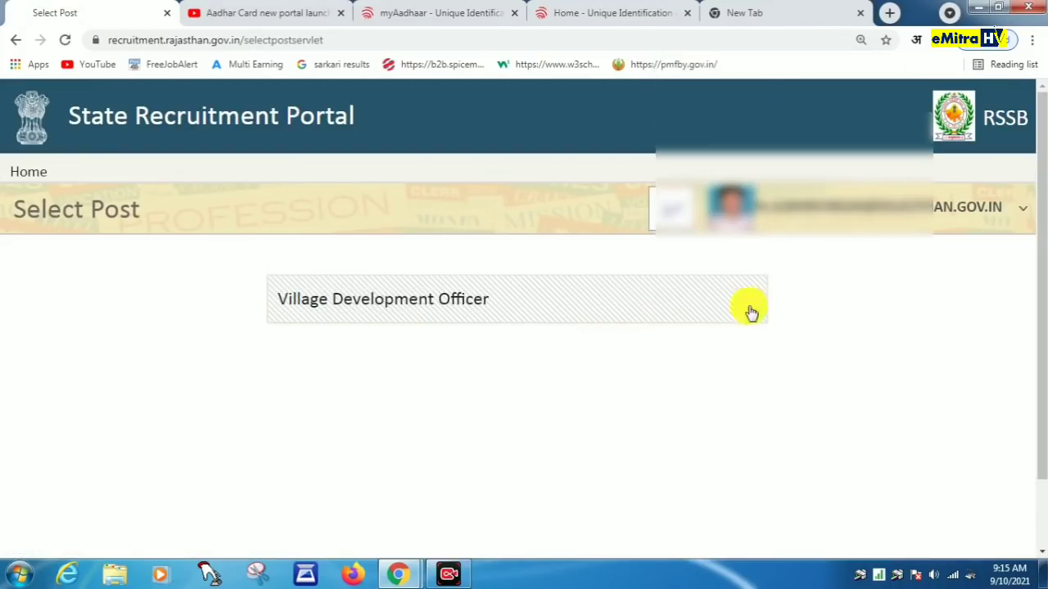
pyautogui.click(420, 312)
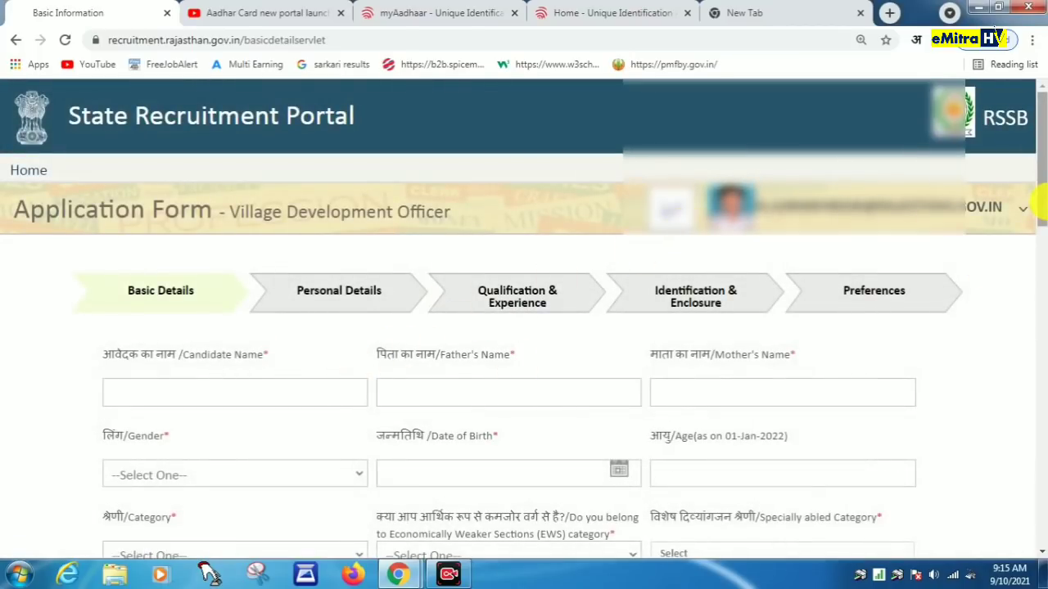
# Step: Enter the candidate's, father's and mother's names in Basic Details
pyautogui.moveTo(1040, 196); pyautogui.dragTo(1040, 255)
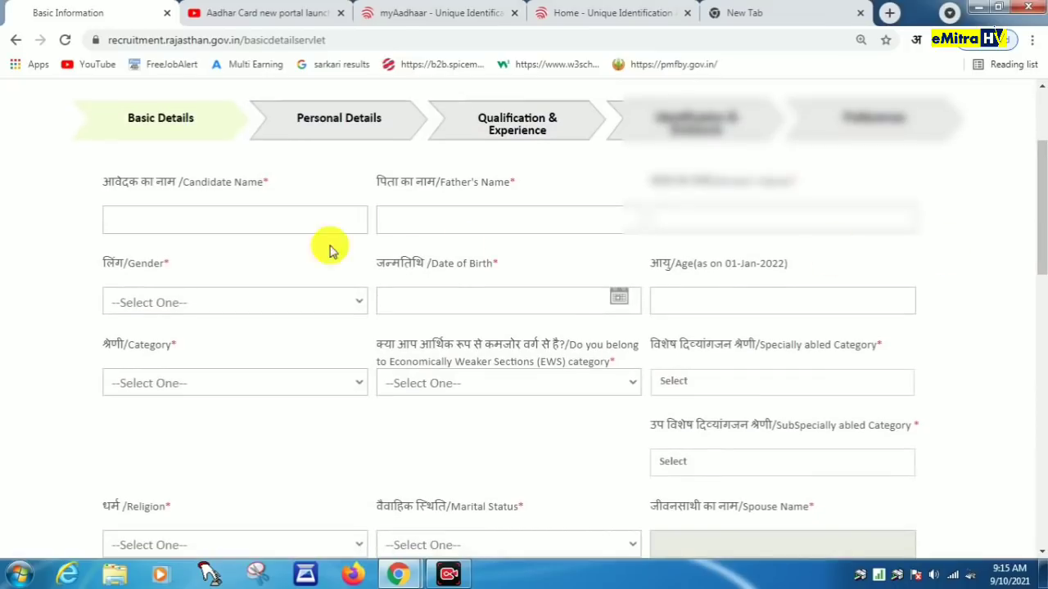
pyautogui.click(169, 223)
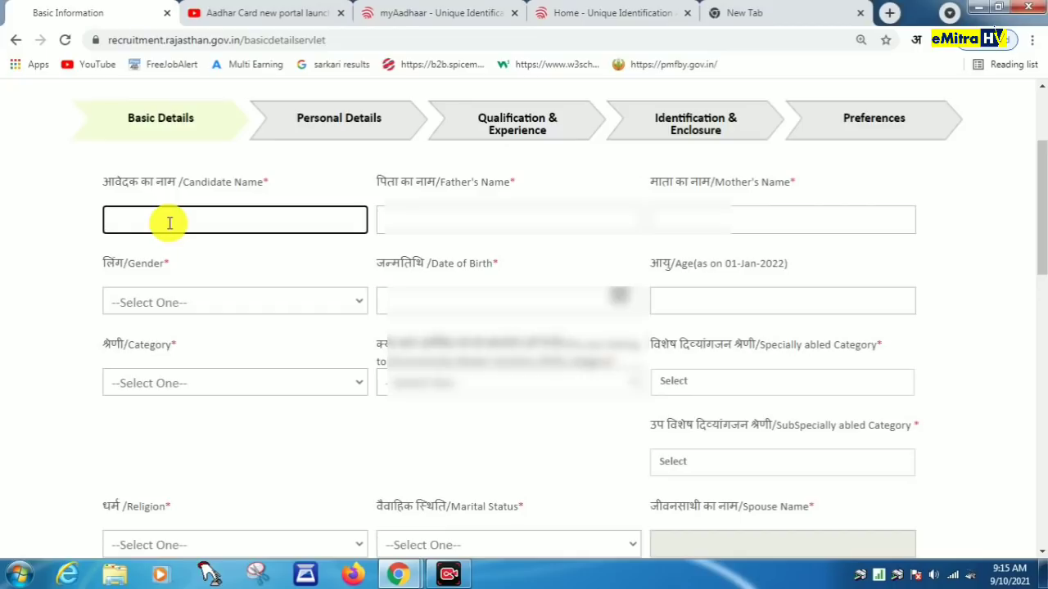
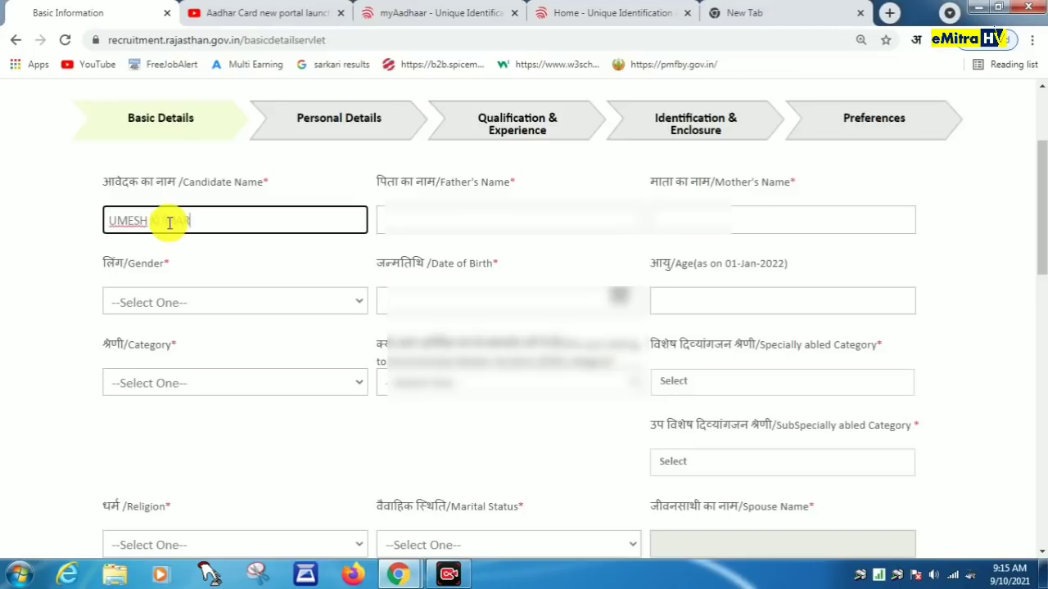
pyautogui.press('Tab')
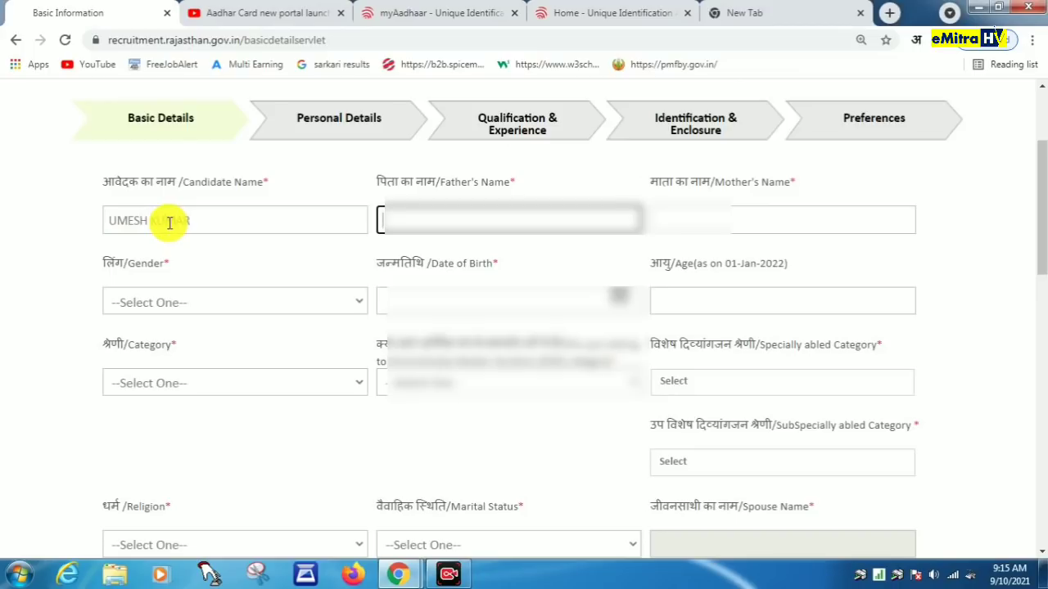
pyautogui.write('TARACHA')
pyautogui.press('BackSpace')
pyautogui.press('BackSpace')
pyautogui.press('BackSpace')
pyautogui.press('BackSpace')
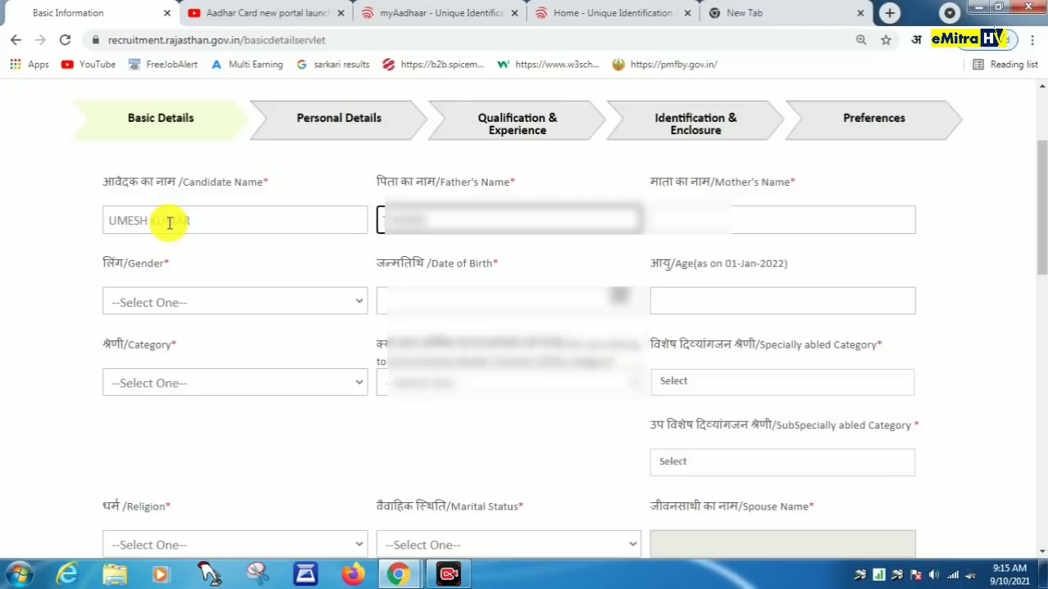
pyautogui.write('CHAND')
pyautogui.press('Tab')
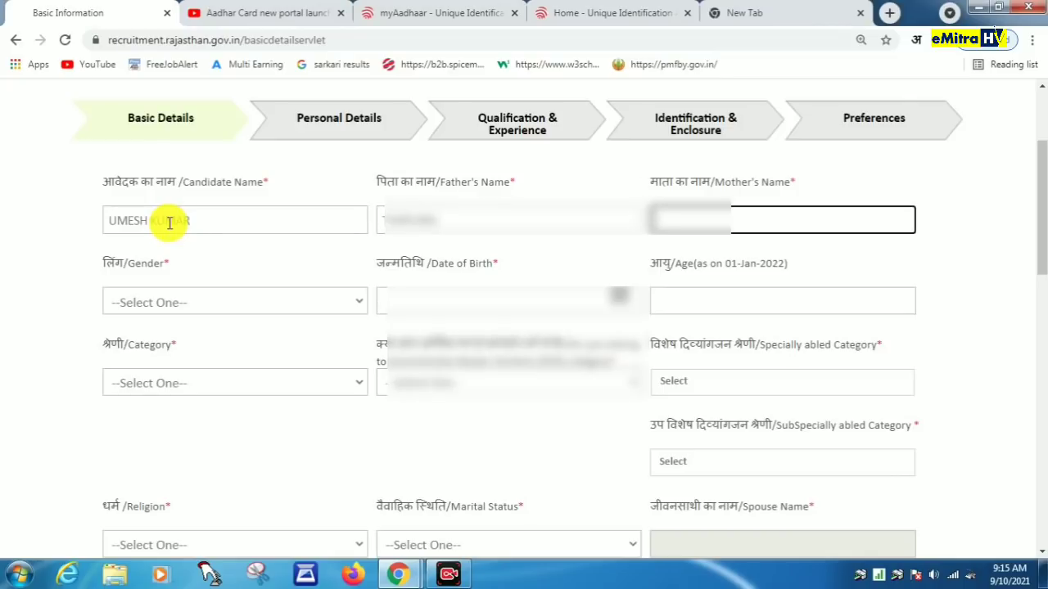
# Step: Set gender to Male and the date of birth to a day in August 1983
pyautogui.press('Tab')
pyautogui.press('Down')
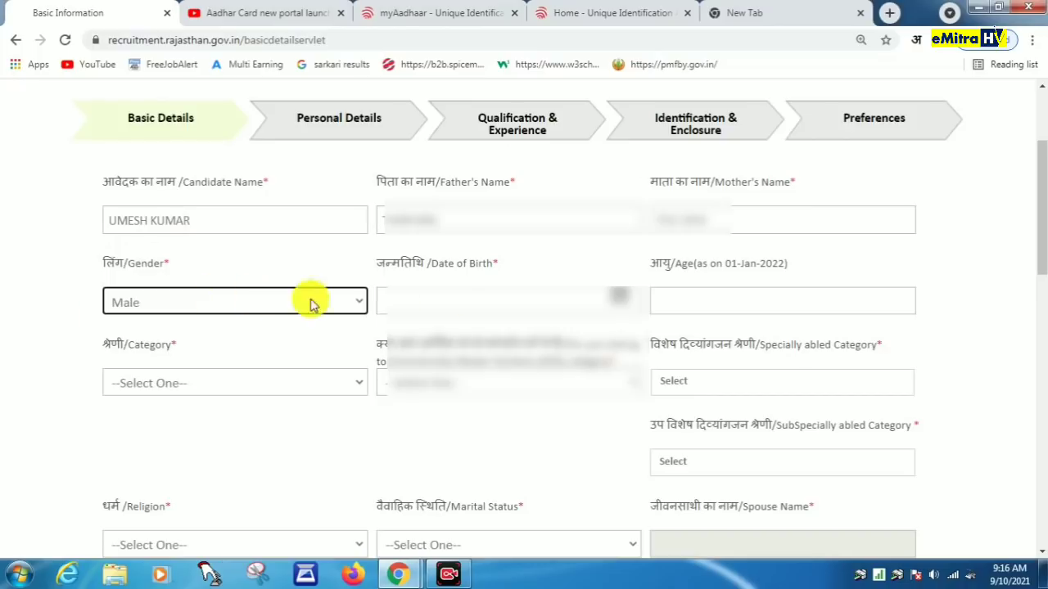
pyautogui.click(450, 299)
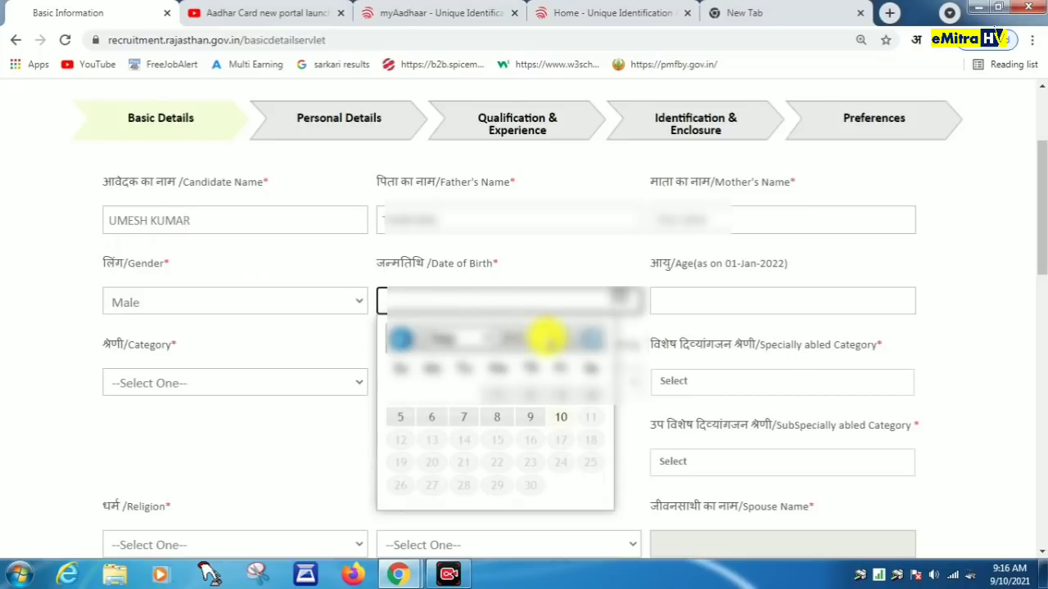
pyautogui.click(547, 335)
pyautogui.write('1983')
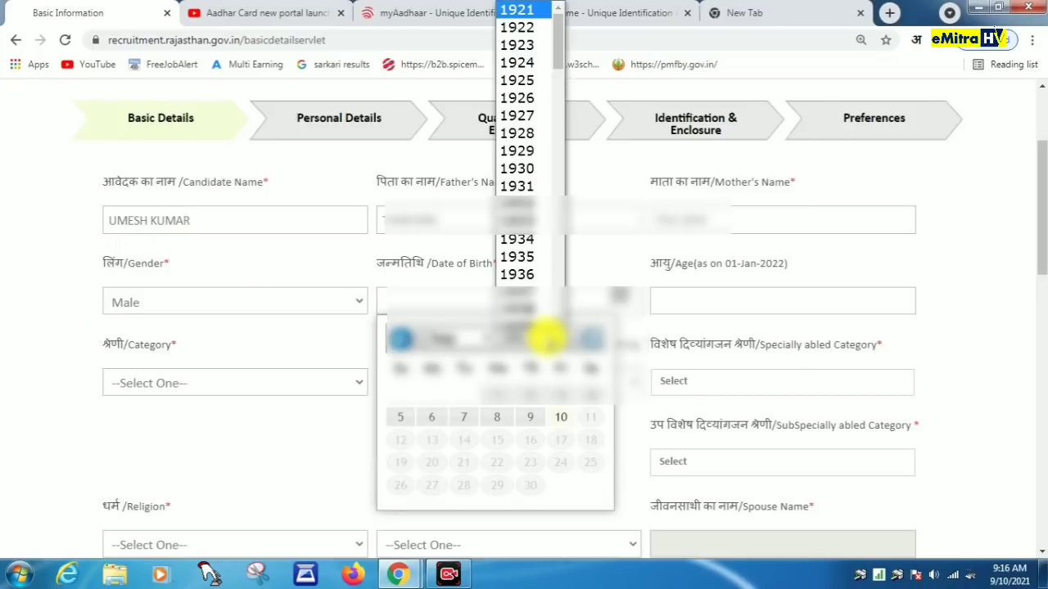
pyautogui.press('Return')
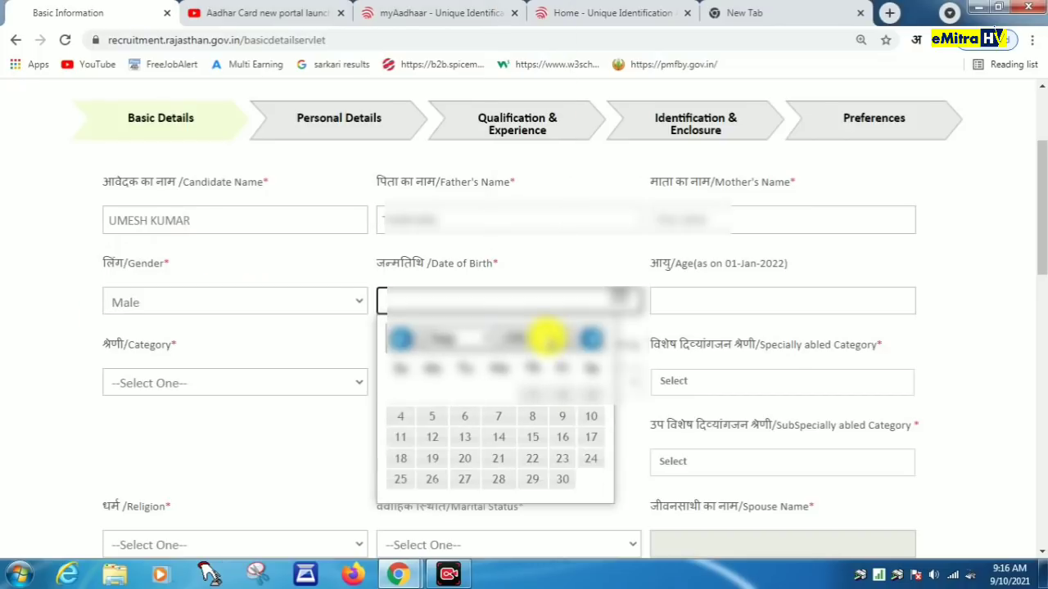
pyautogui.click(478, 335)
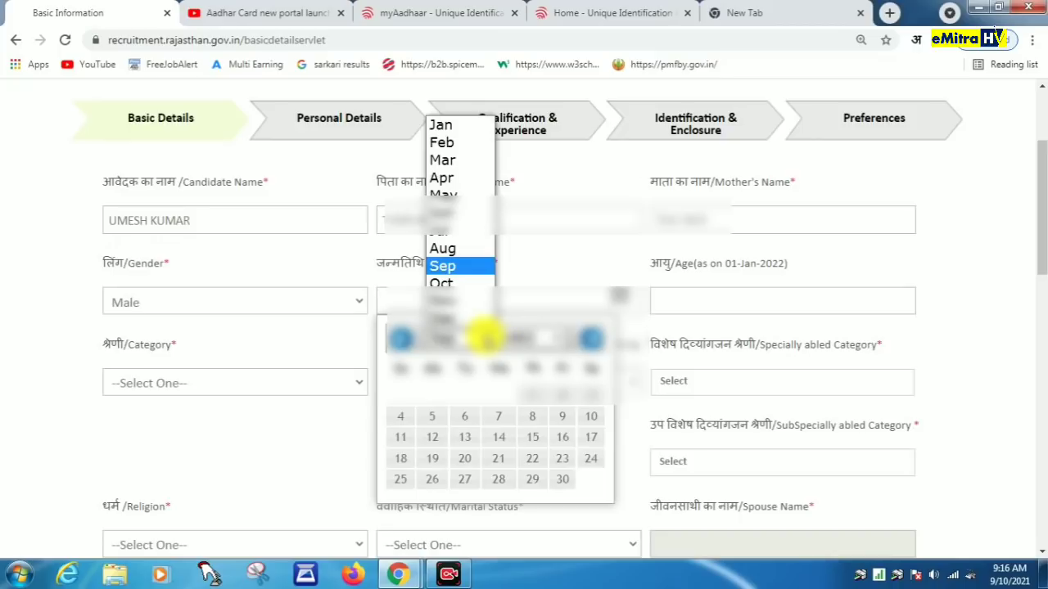
pyautogui.click(460, 257)
pyautogui.click(533, 408)
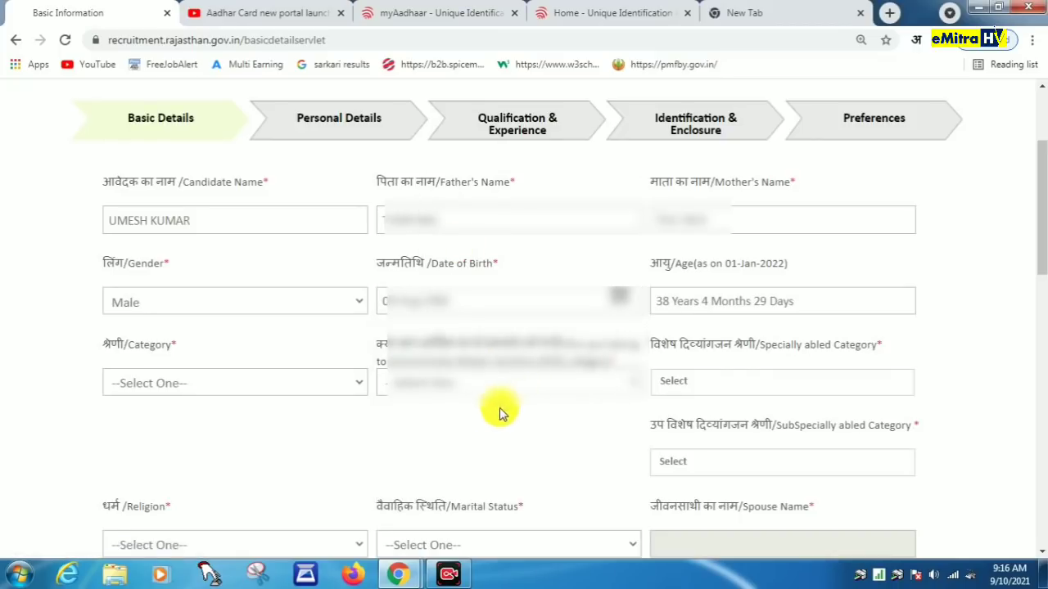
# Step: Set category to OBC-NON CREAMY and specially abled category to Not Applicable
pyautogui.click(257, 385)
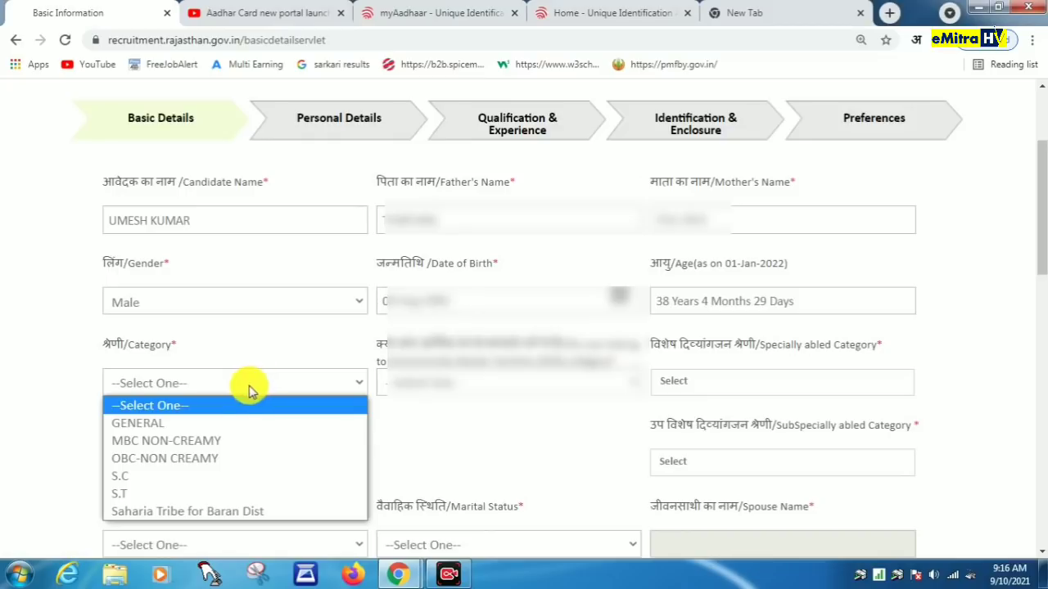
pyautogui.click(200, 459)
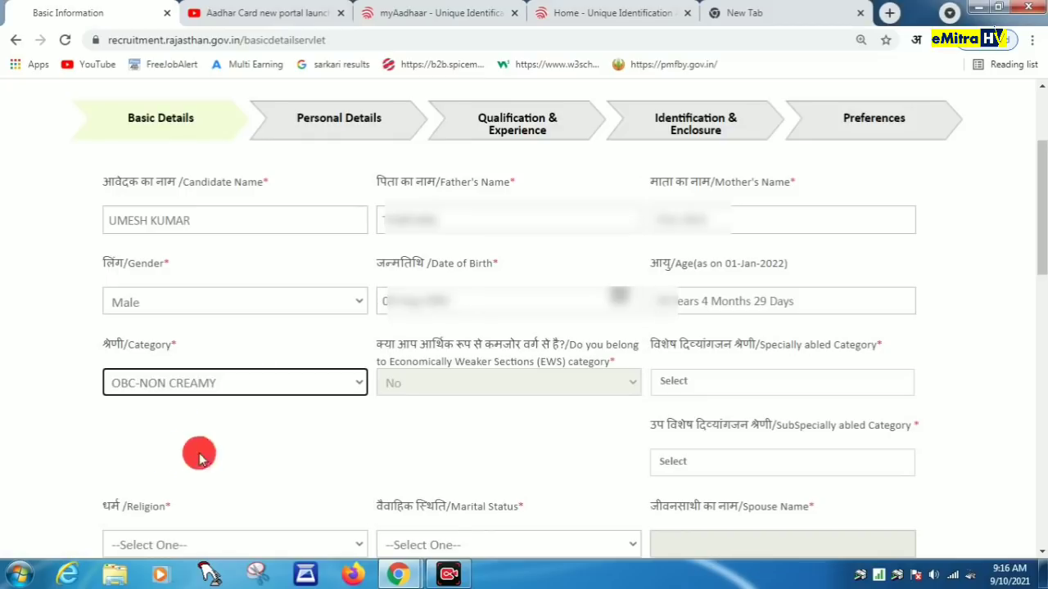
pyautogui.click(729, 383)
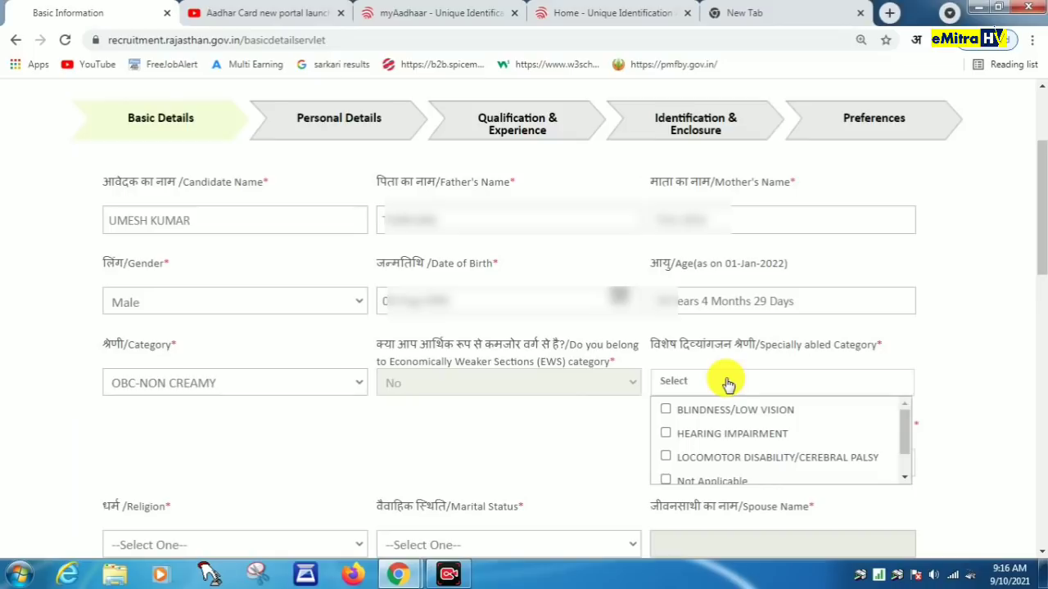
pyautogui.scroll(-1, 713, 429)
pyautogui.click(666, 447)
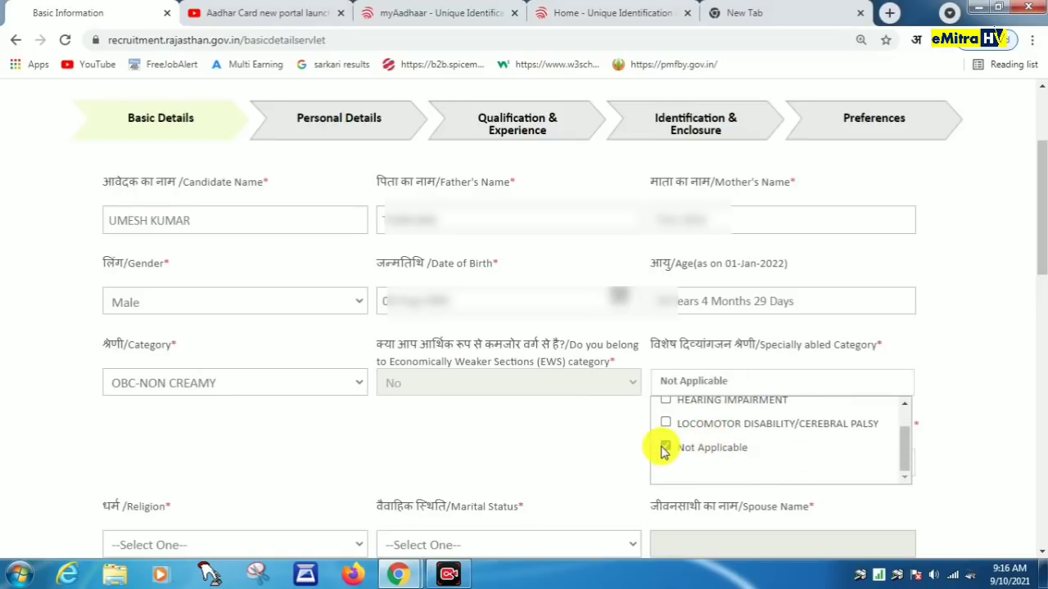
pyautogui.click(619, 447)
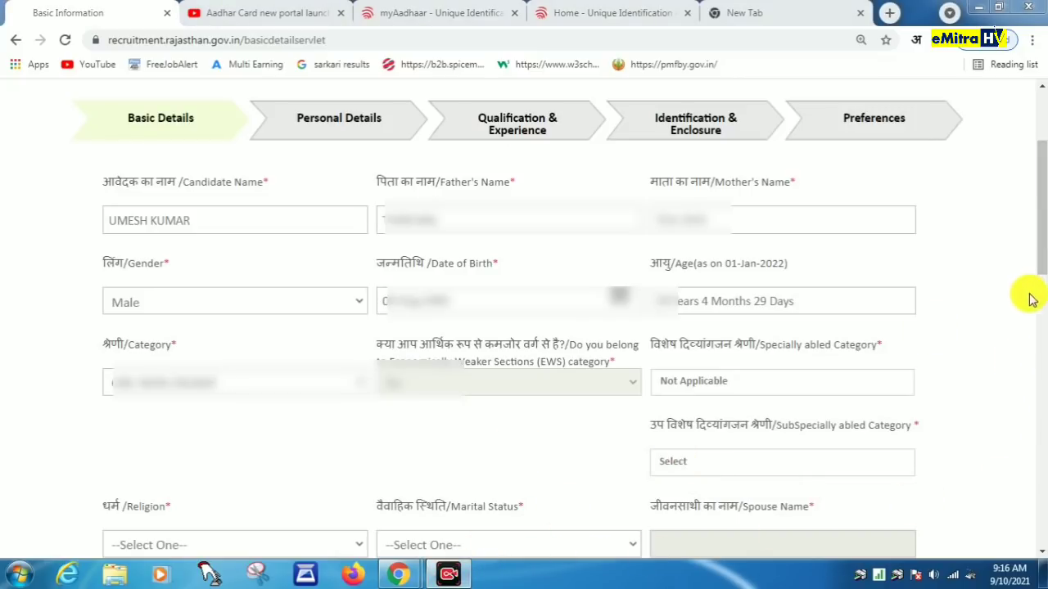
pyautogui.scroll(-5, 1042, 266)
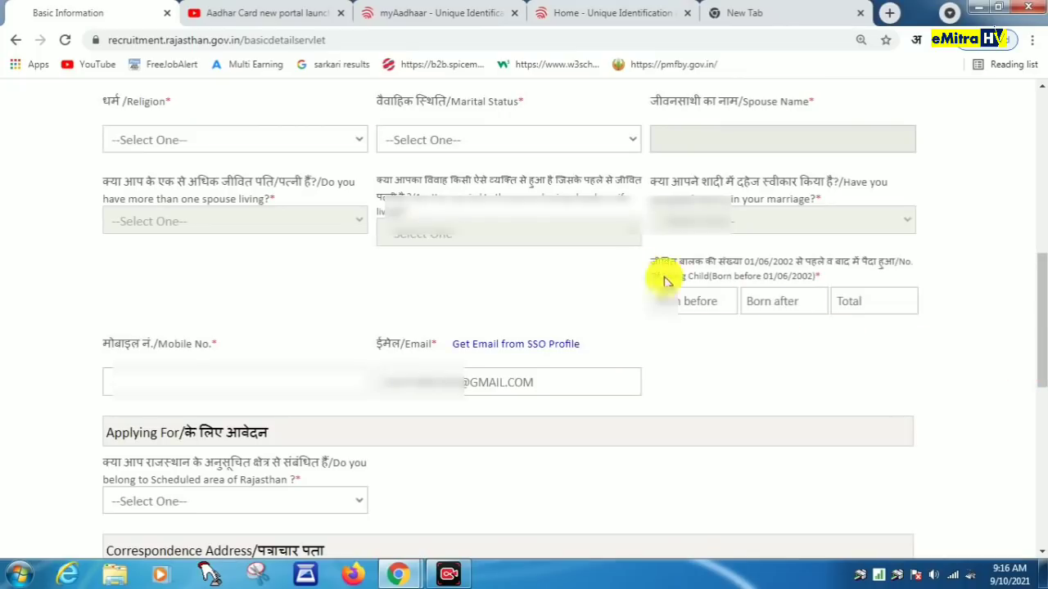
# Step: Set religion HINDU, marital status Married with the spouse's name, and answer No to both marriage questions
pyautogui.click(127, 139)
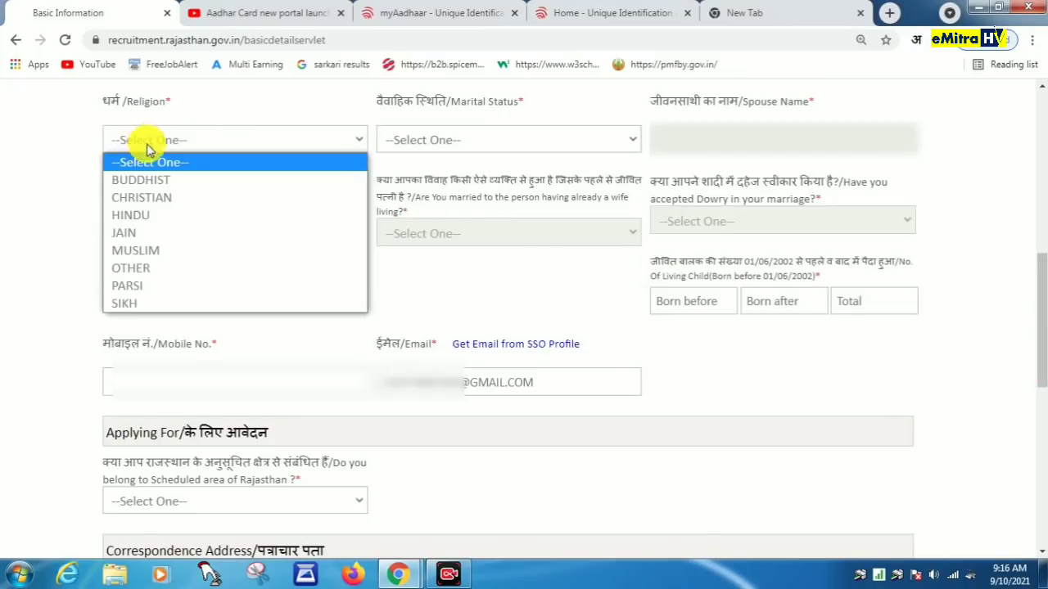
pyautogui.click(122, 216)
pyautogui.click(494, 136)
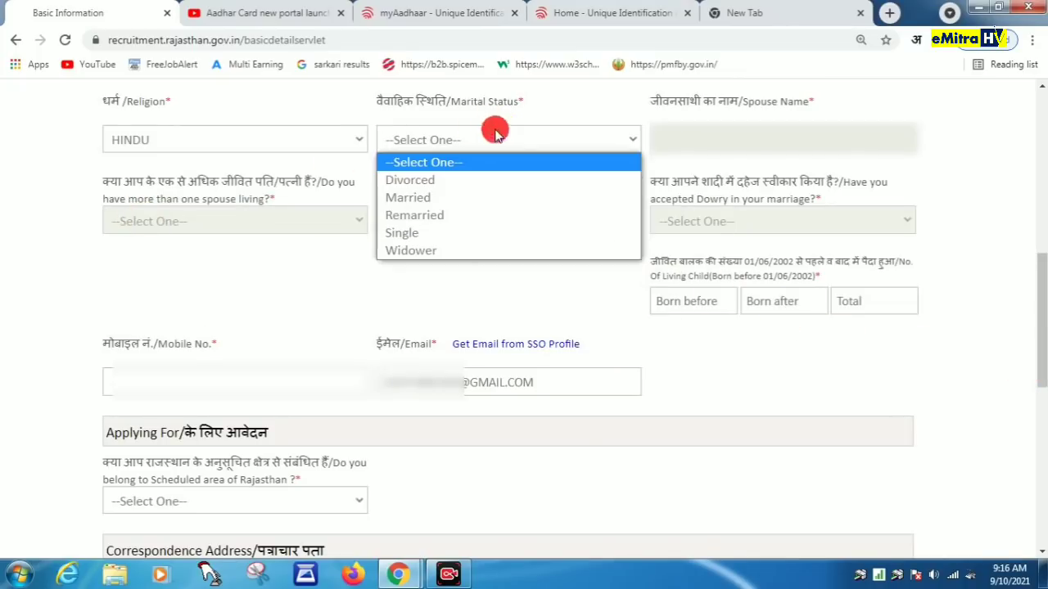
pyautogui.click(437, 200)
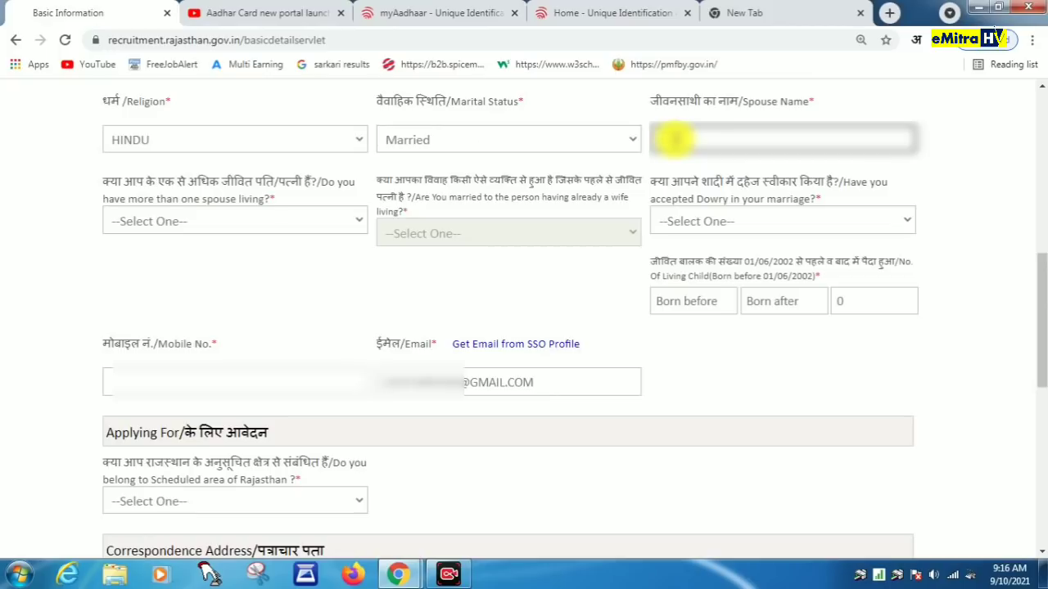
pyautogui.write('??')
pyautogui.click(220, 215)
pyautogui.click(151, 262)
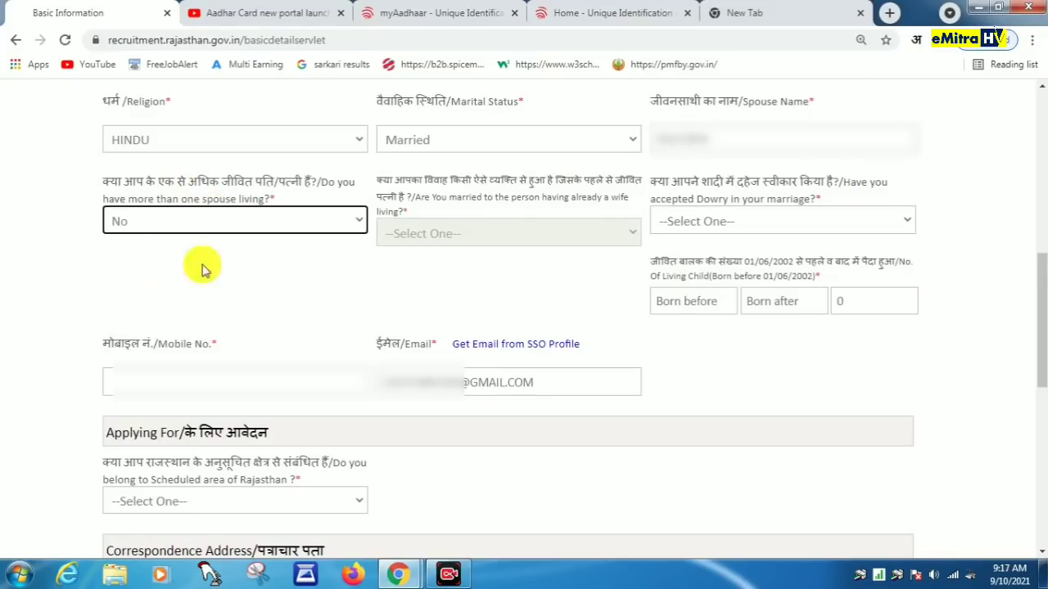
pyautogui.click(706, 222)
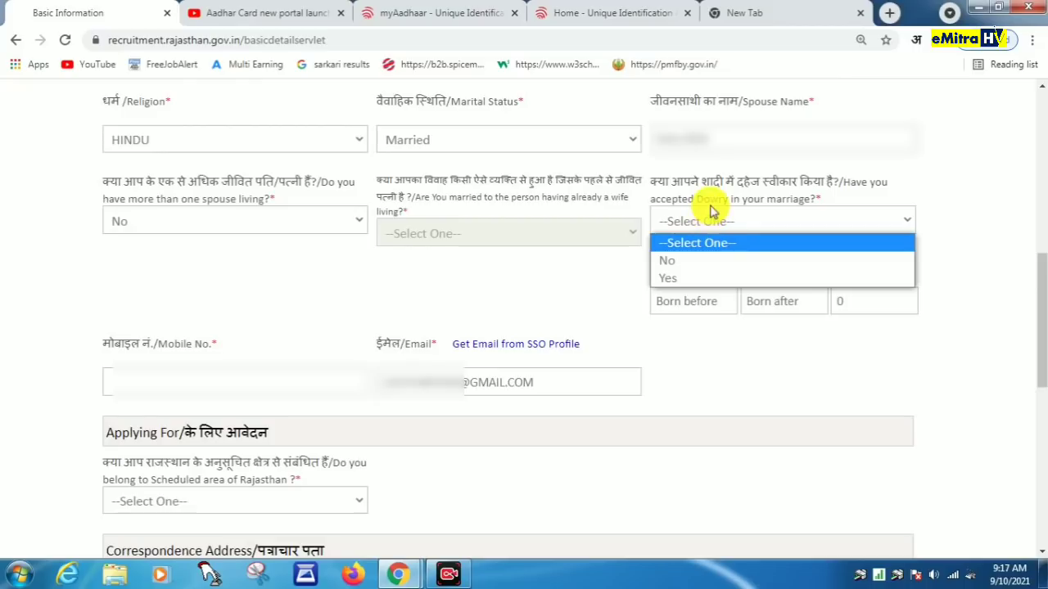
pyautogui.click(671, 262)
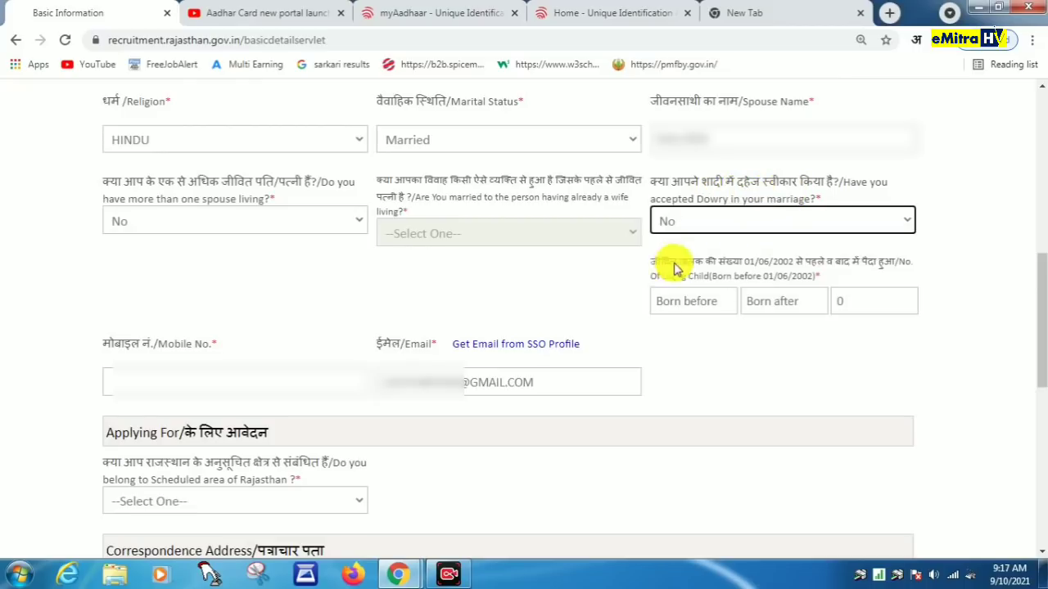
# Step: Enter children counts 0, 1 and 1, and the candidate's mobile number
pyautogui.click(678, 307)
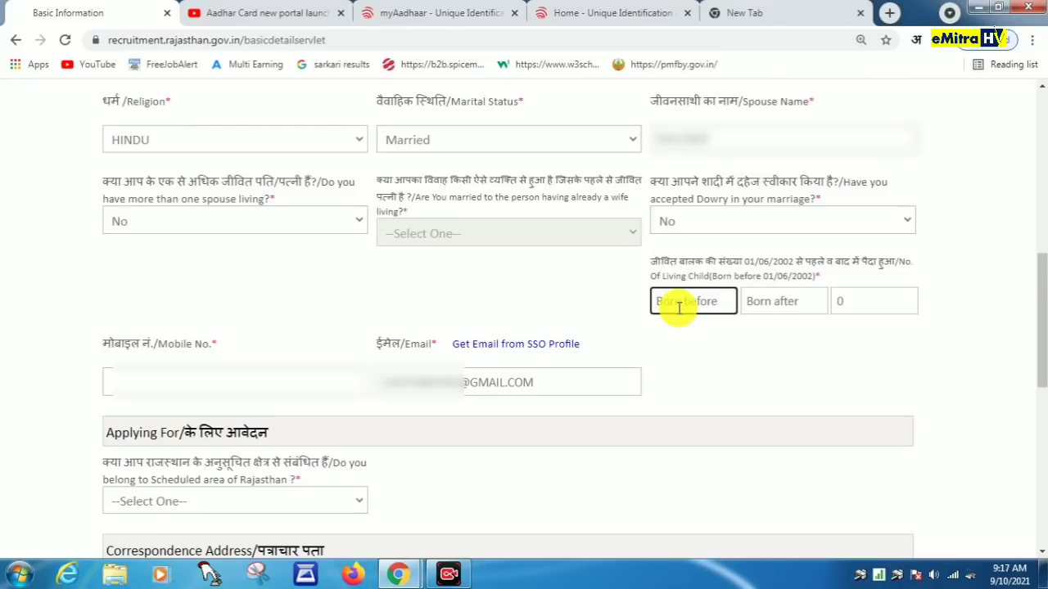
pyautogui.write('0')
pyautogui.click(785, 307)
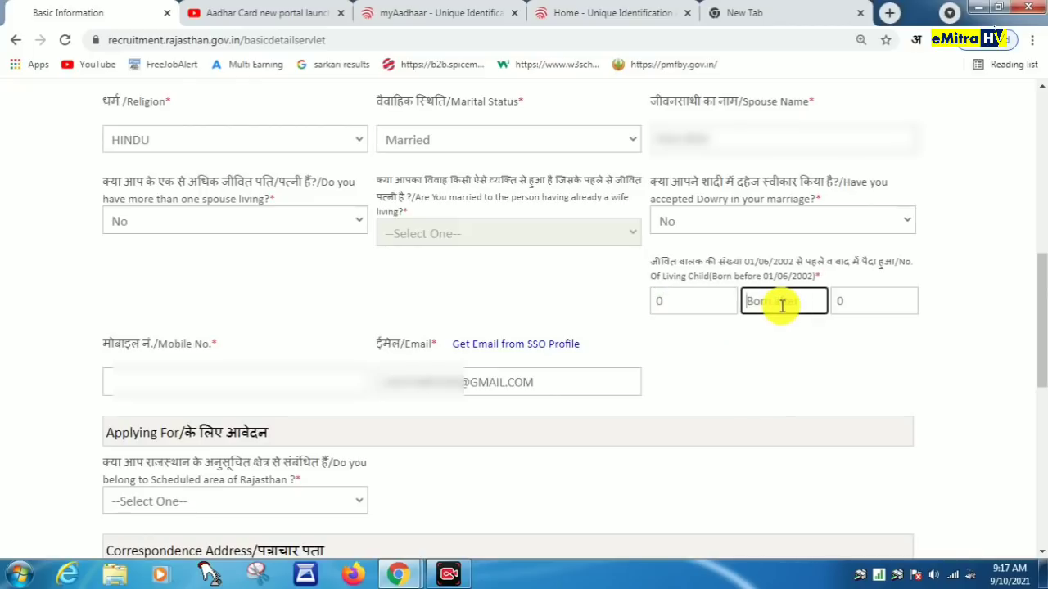
pyautogui.write('1')
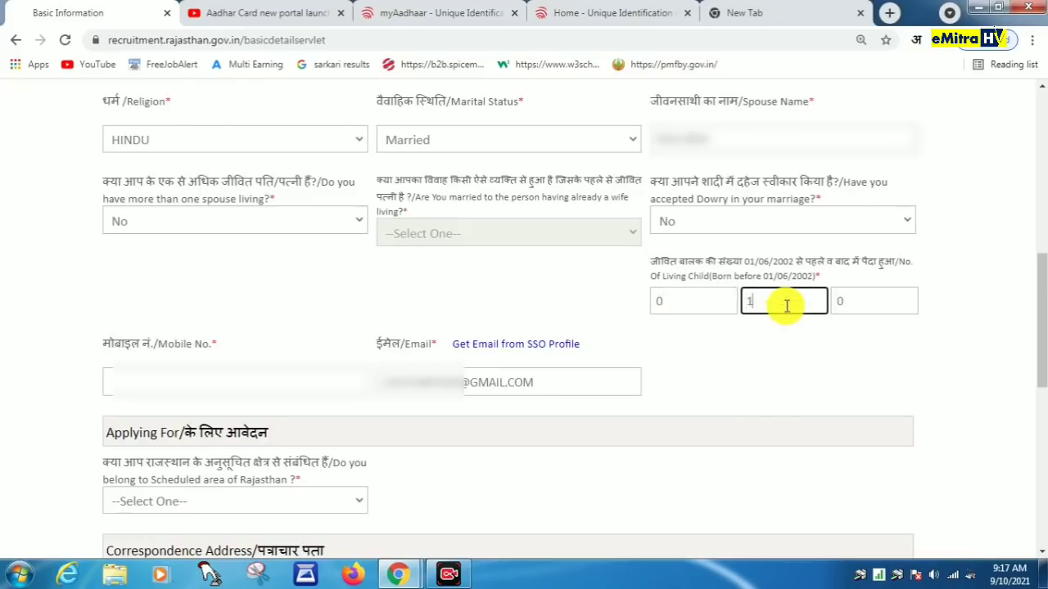
pyautogui.click(870, 301)
pyautogui.write('1')
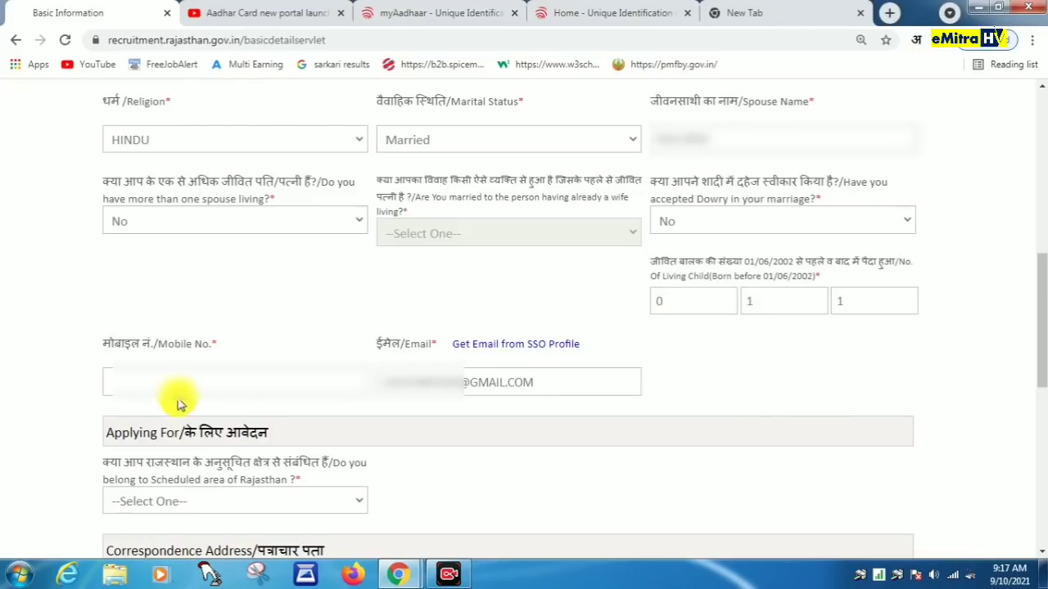
pyautogui.click(158, 382)
pyautogui.write('9')
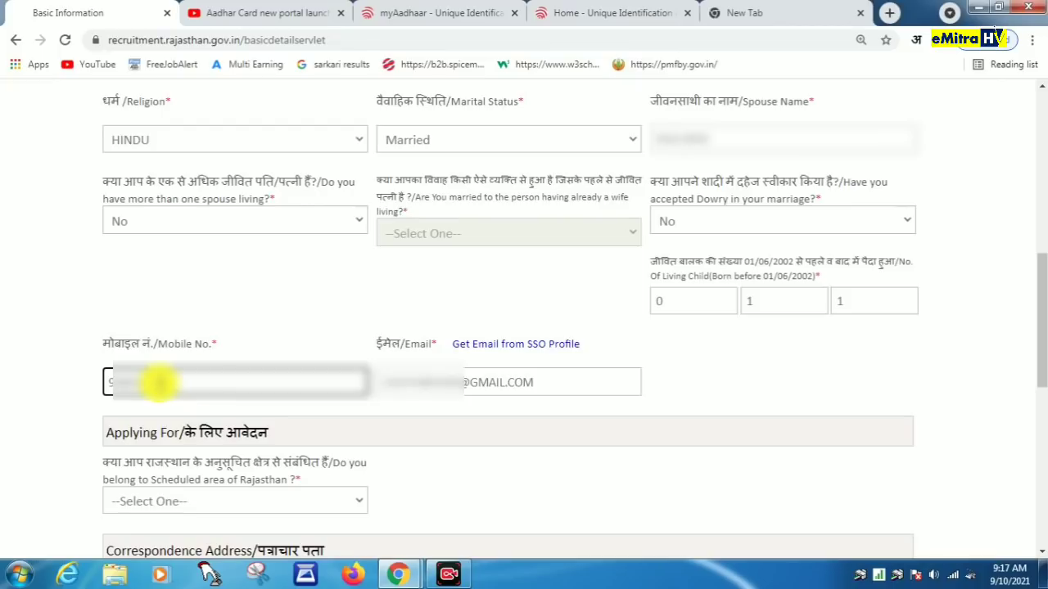
pyautogui.click(709, 383)
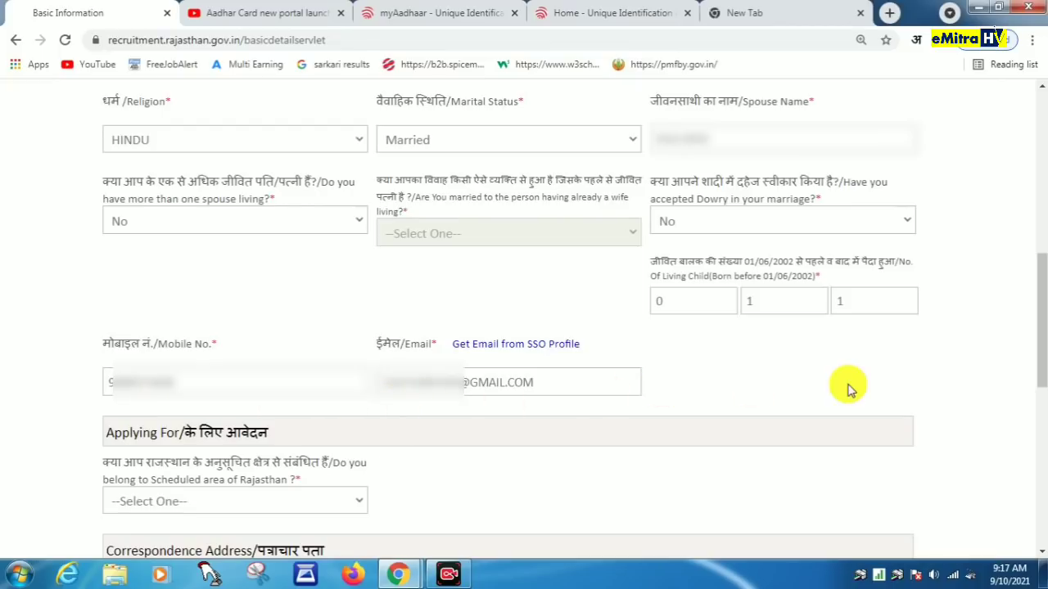
# Step: Answer No to the Scheduled area question
pyautogui.scroll(-4, 851, 384)
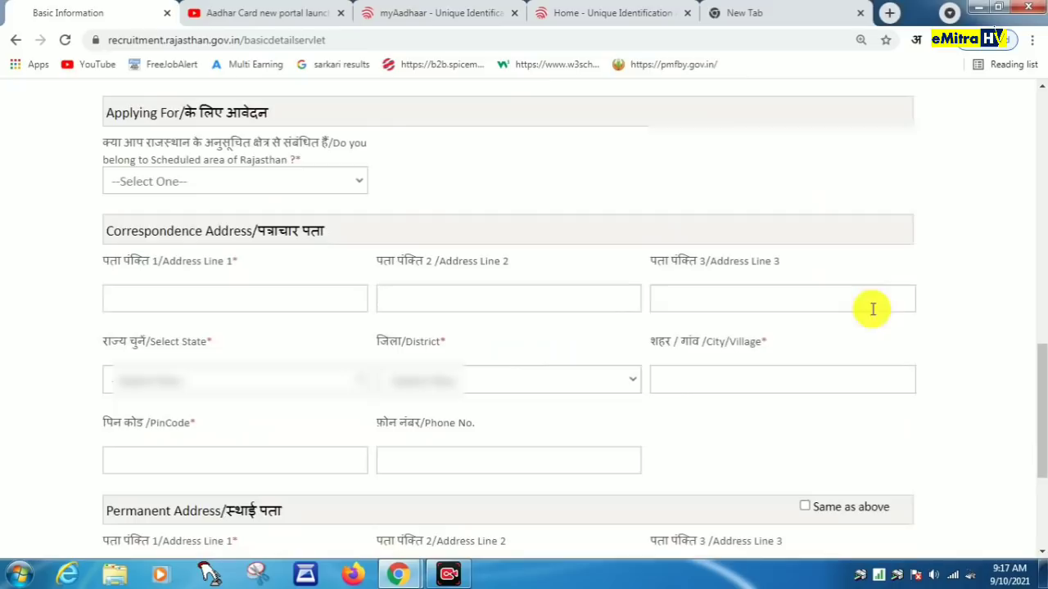
pyautogui.click(242, 185)
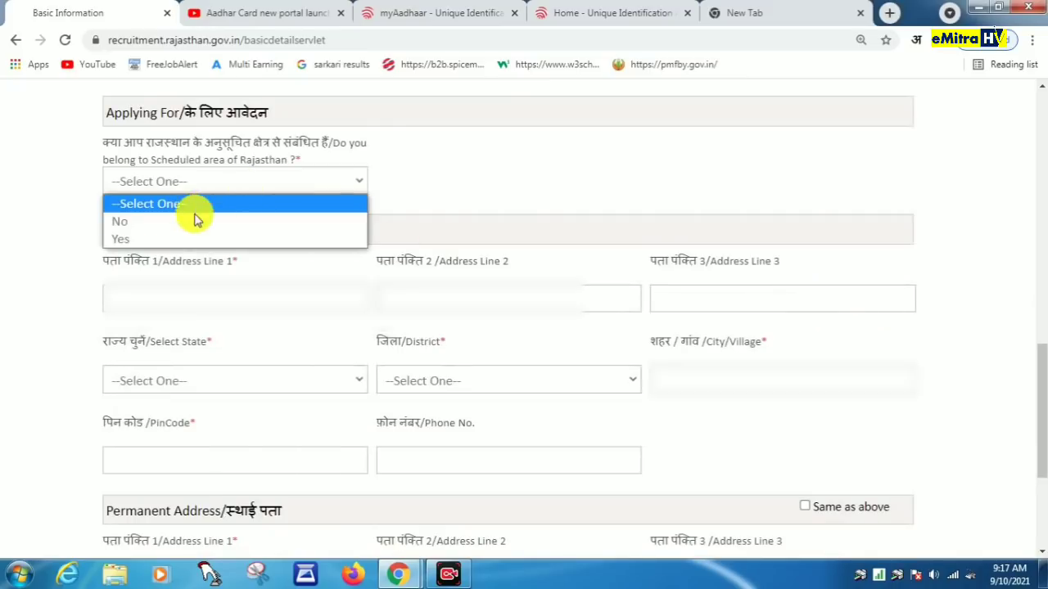
pyautogui.click(160, 223)
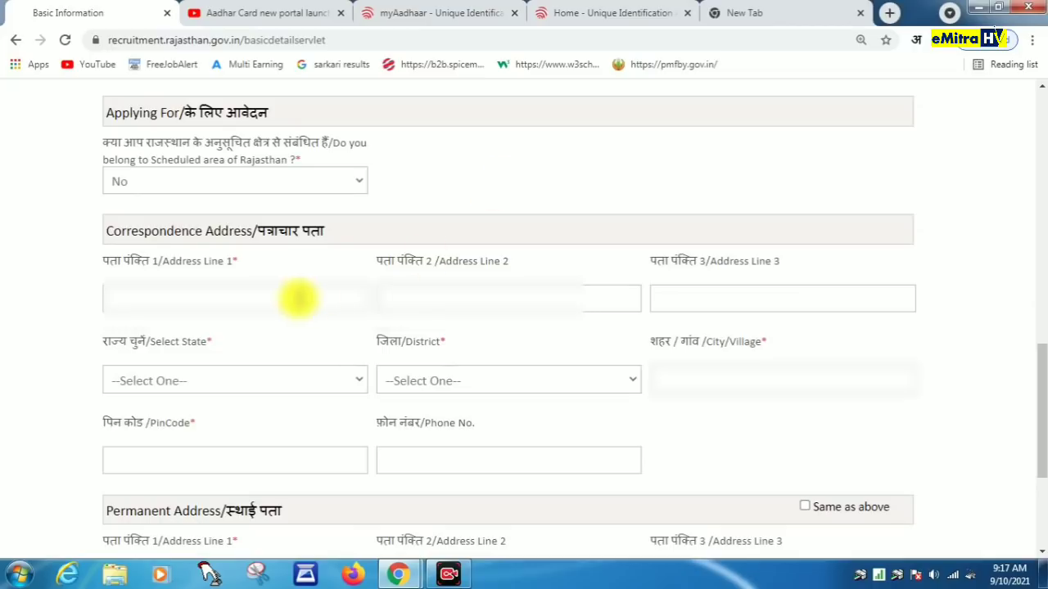
# Step: Fill in the correspondence address lines, state Rajasthan, district Pali, city/village and PIN code
pyautogui.click(175, 292)
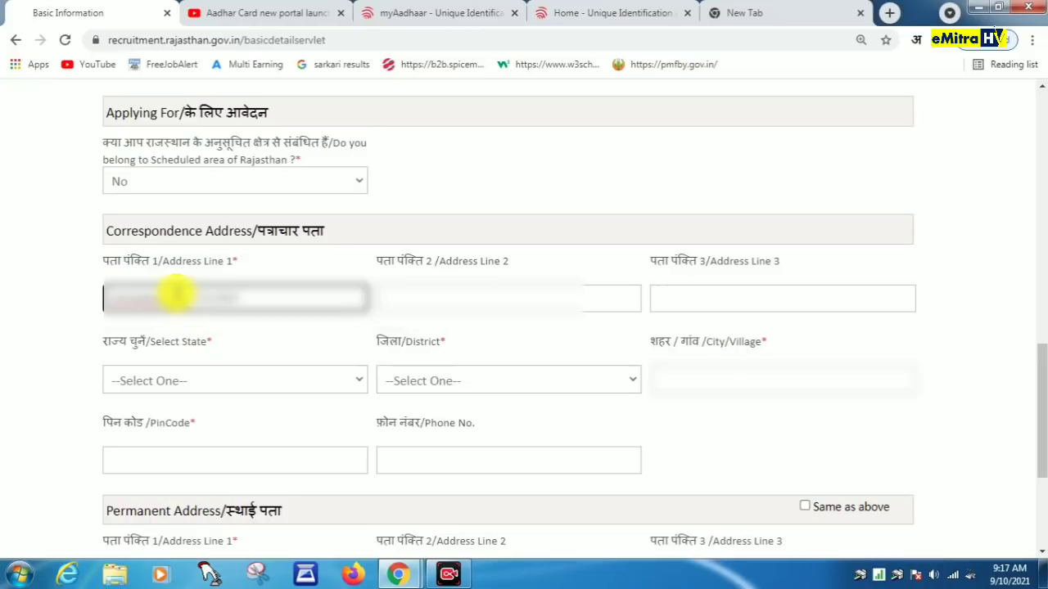
pyautogui.press('Tab')
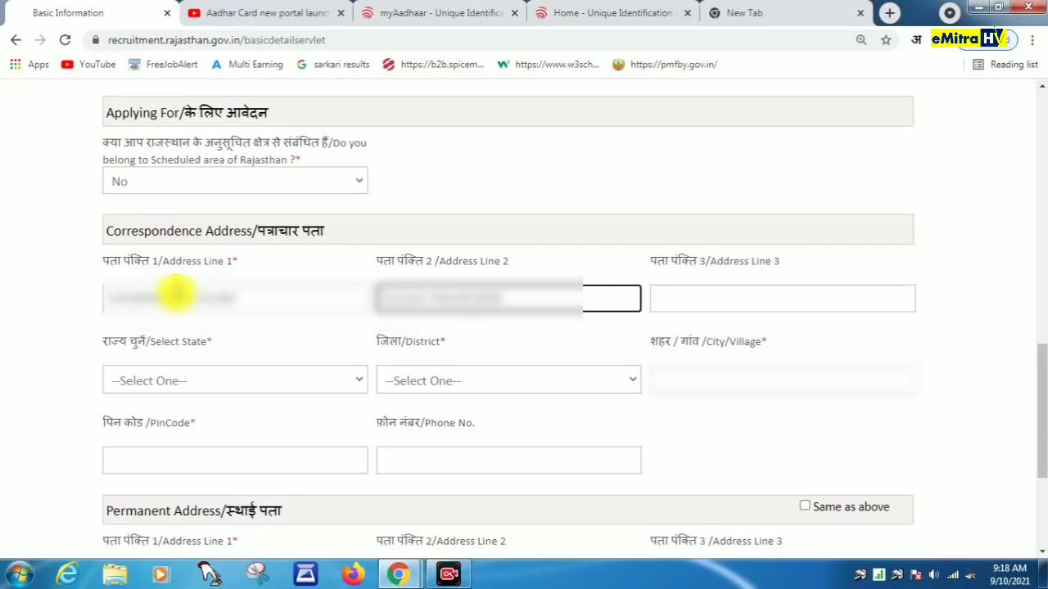
pyautogui.press('Tab')
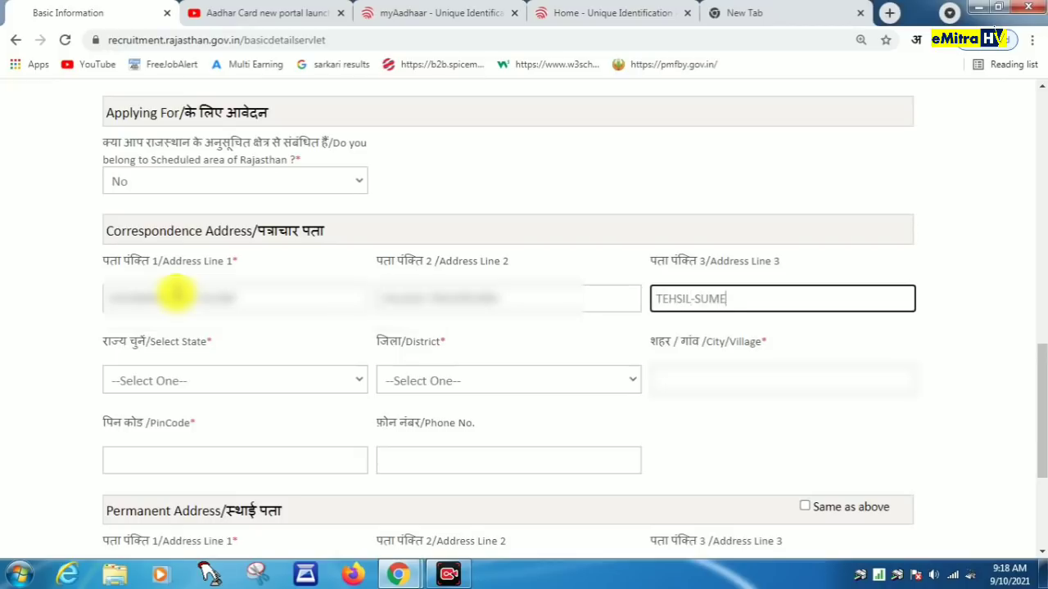
pyautogui.press('Tab')
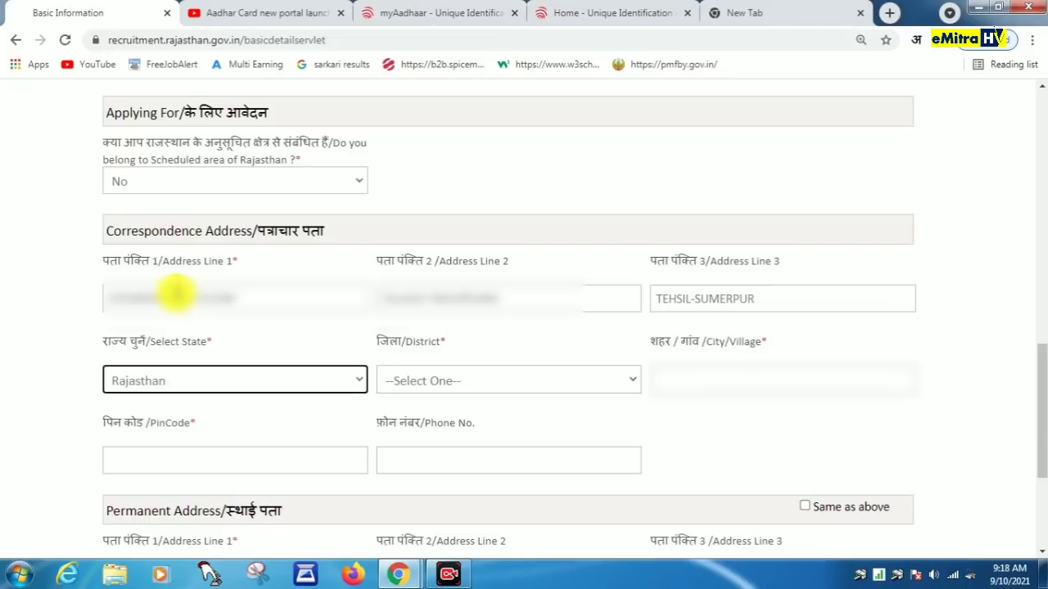
pyautogui.press('Tab')
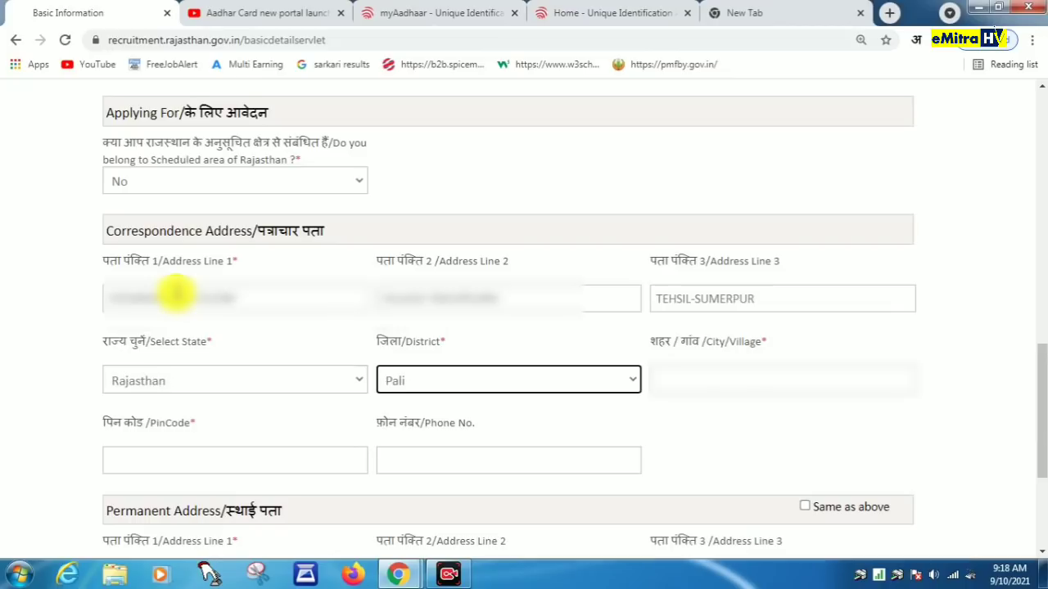
pyautogui.press('Tab')
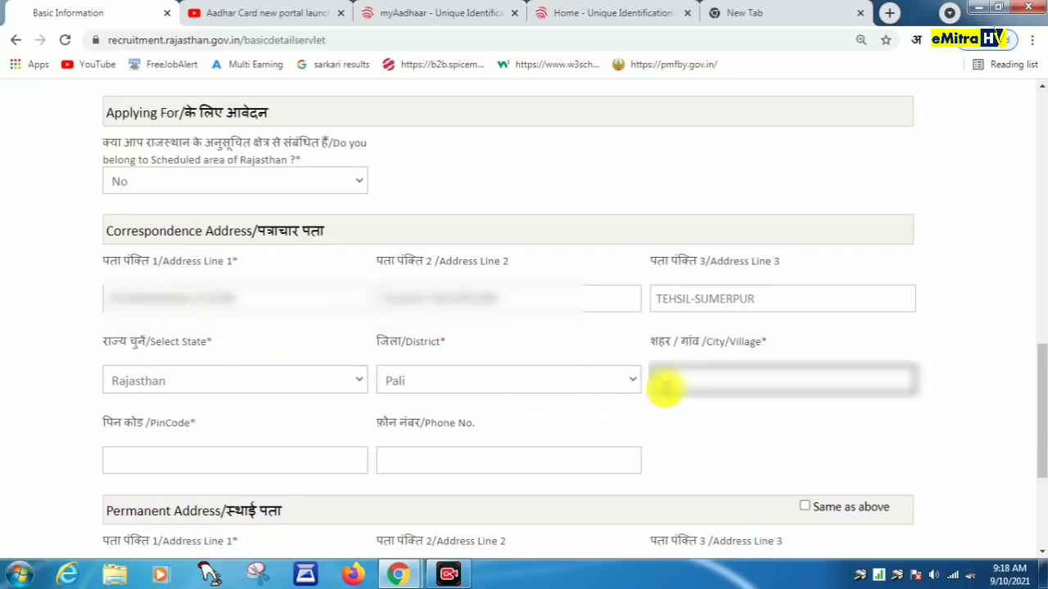
pyautogui.click(683, 380)
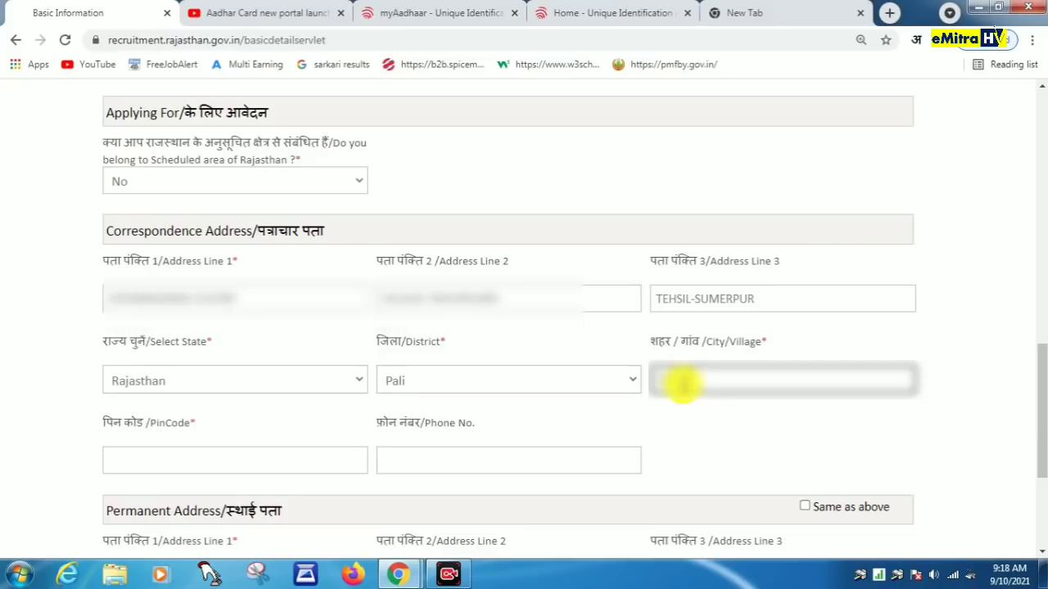
pyautogui.click(283, 462)
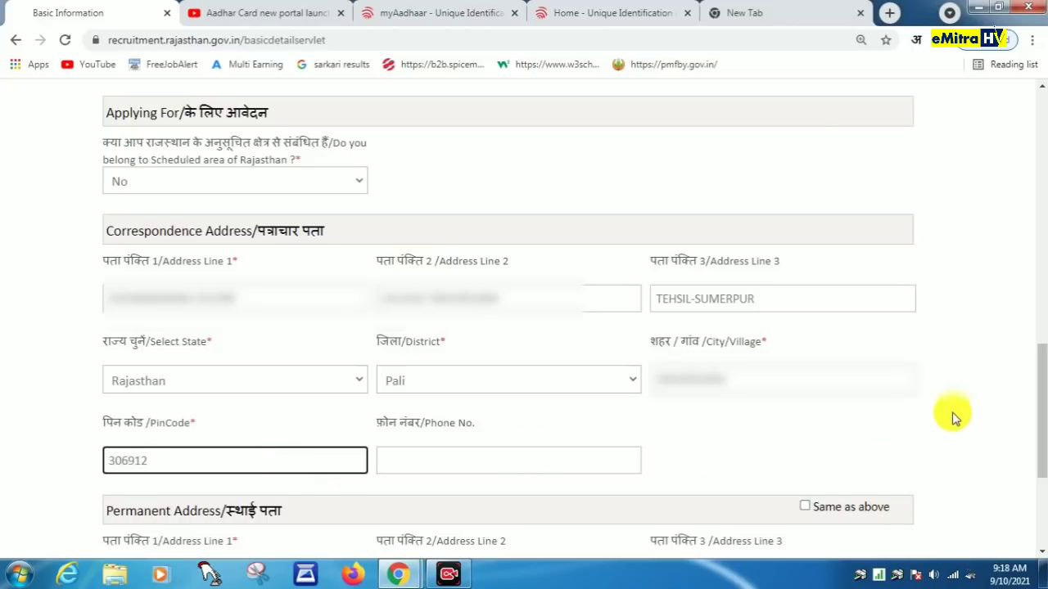
# Step: Copy the correspondence address to the permanent address, submit Basic Details and confirm mobile and email
pyautogui.scroll(-3, 998, 401)
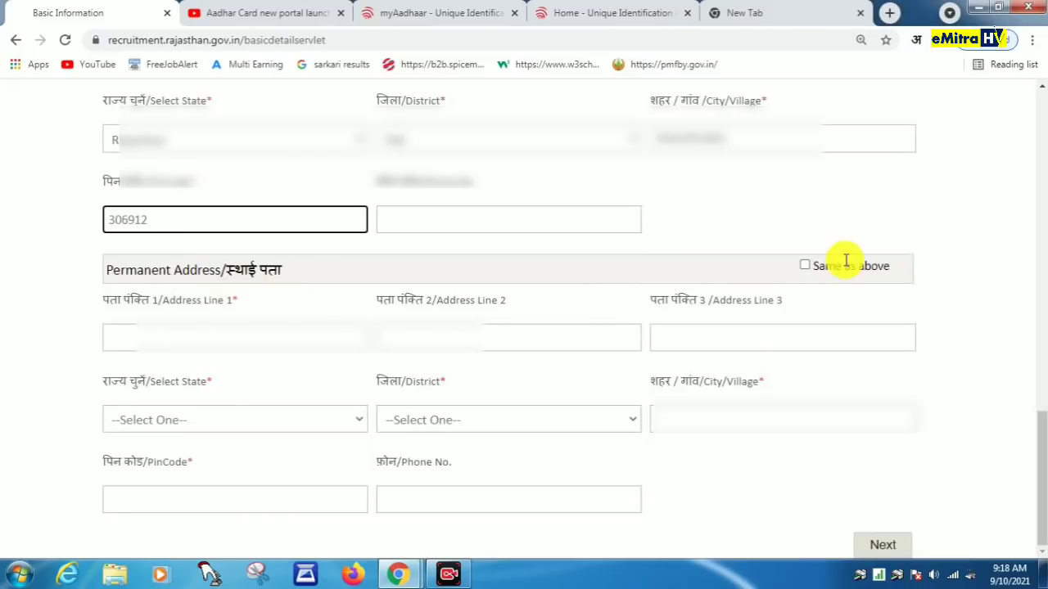
pyautogui.click(803, 267)
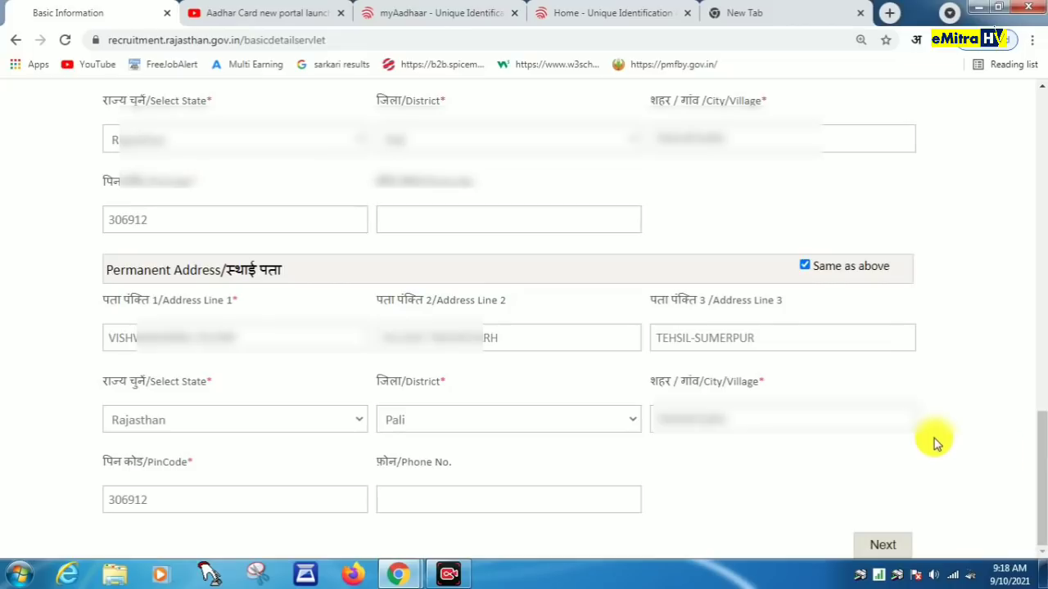
pyautogui.click(1004, 537)
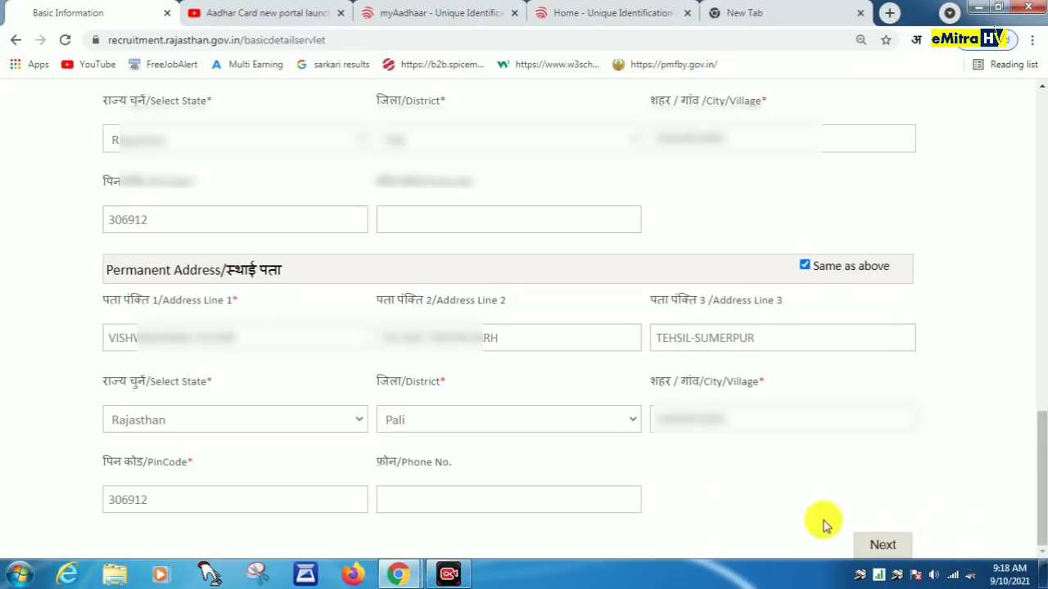
pyautogui.click(888, 543)
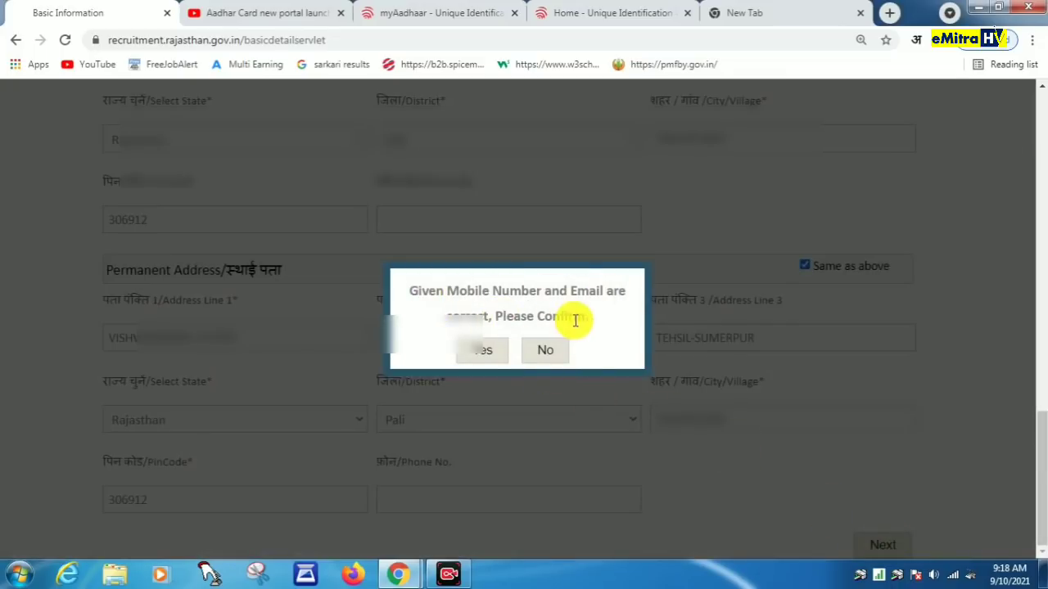
pyautogui.click(484, 352)
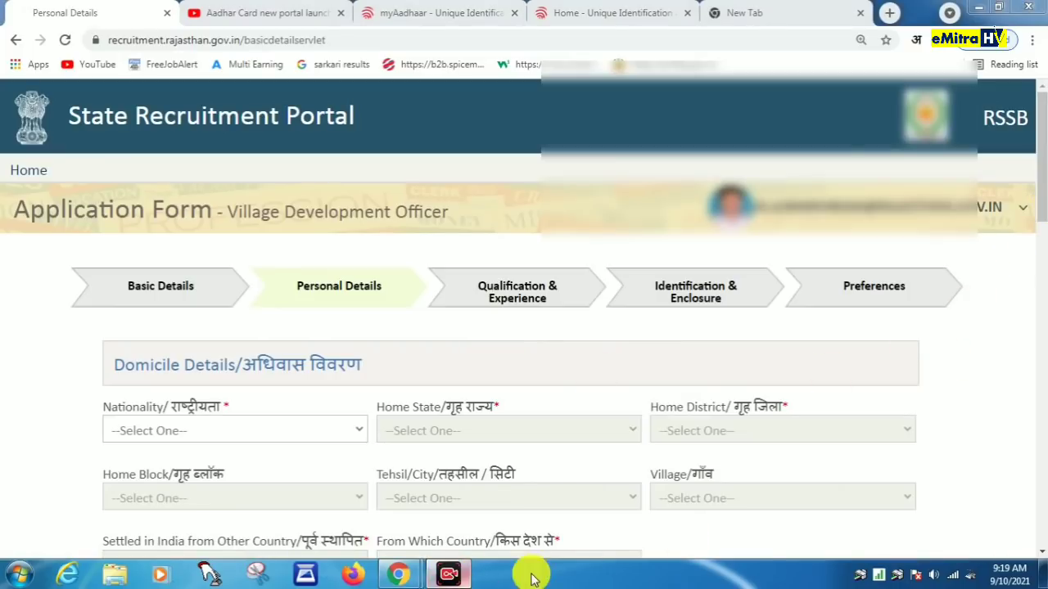
# Step: Set nationality to Indian, home state Rajasthan and home district Pali
pyautogui.scroll(-2, 1015, 328)
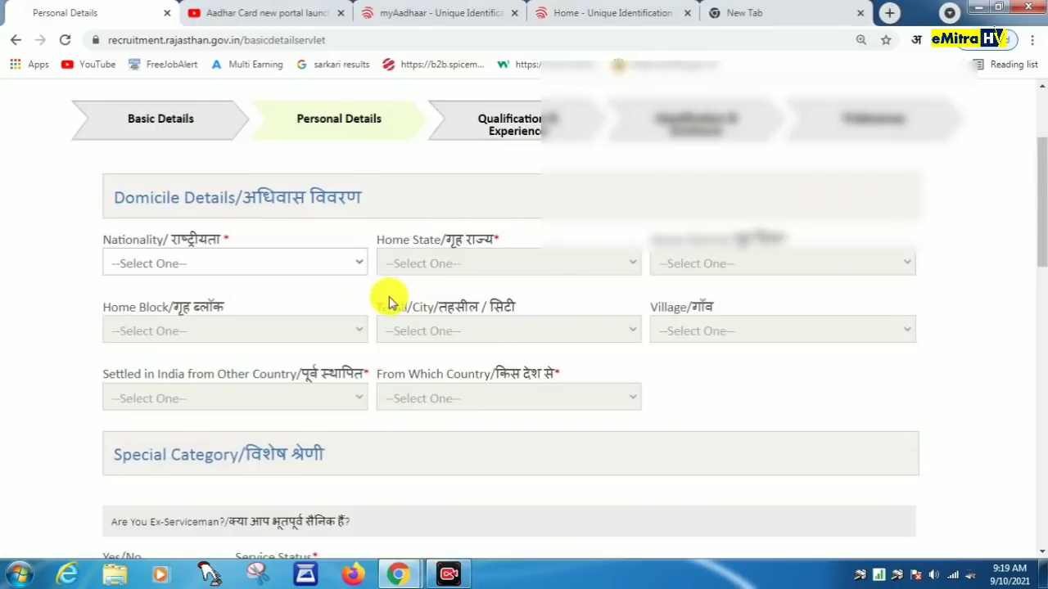
pyautogui.click(254, 264)
pyautogui.click(204, 301)
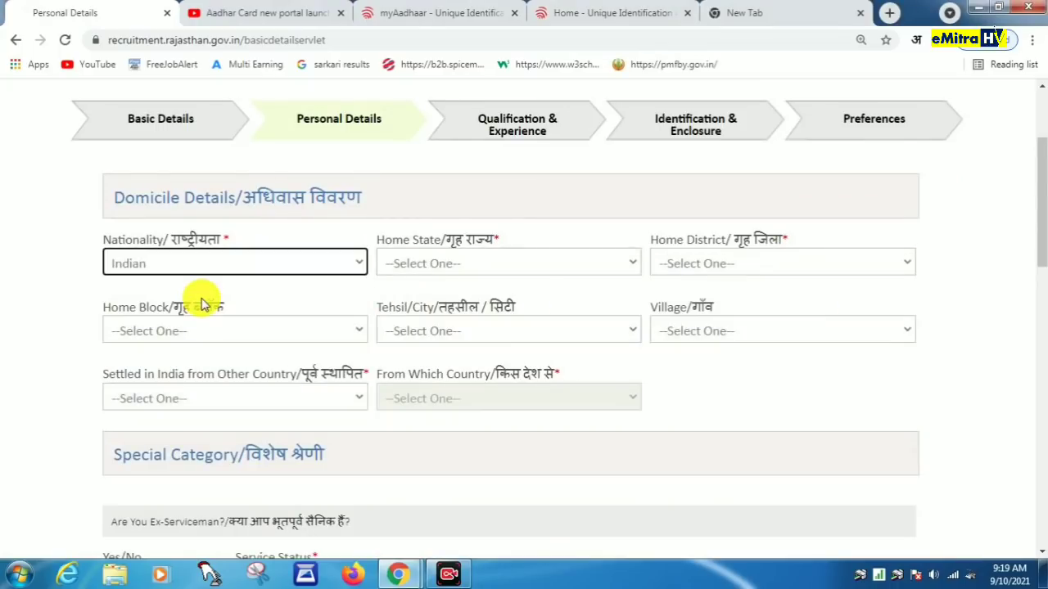
pyautogui.click(460, 265)
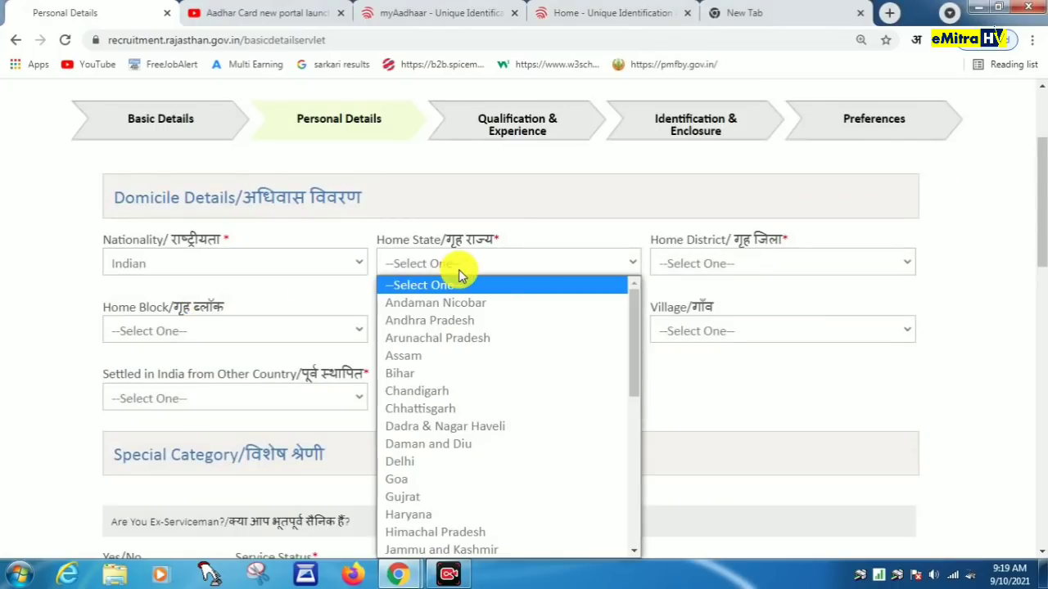
pyautogui.press('r')
pyautogui.press('Return')
pyautogui.click(740, 265)
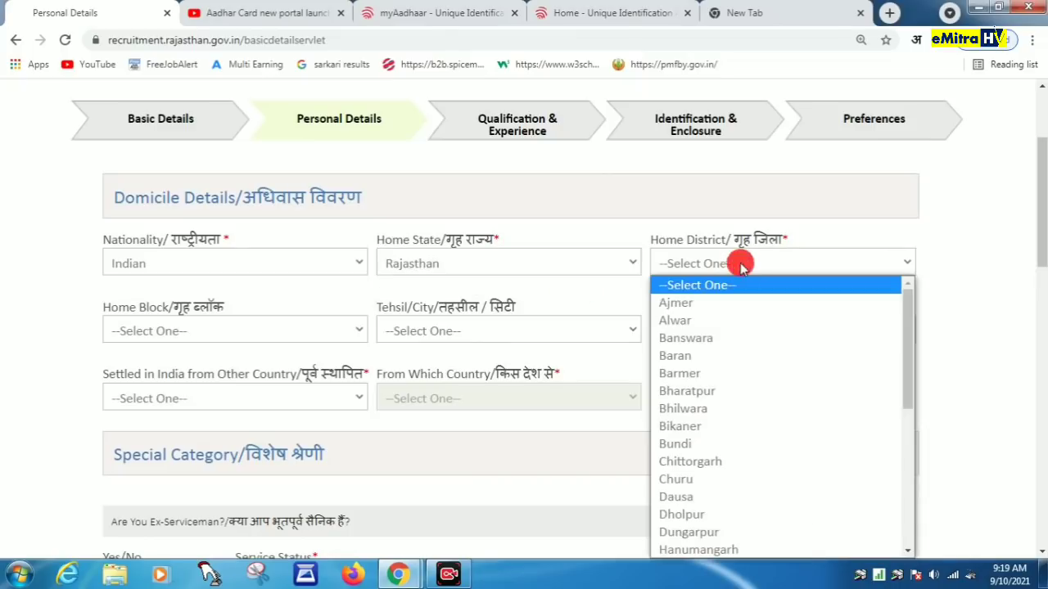
pyautogui.press('p')
pyautogui.press('Return')
# Step: Choose block Sumerpur and tehsil SUMERPUR, leave village unset, and answer No to settling from abroad
pyautogui.click(277, 335)
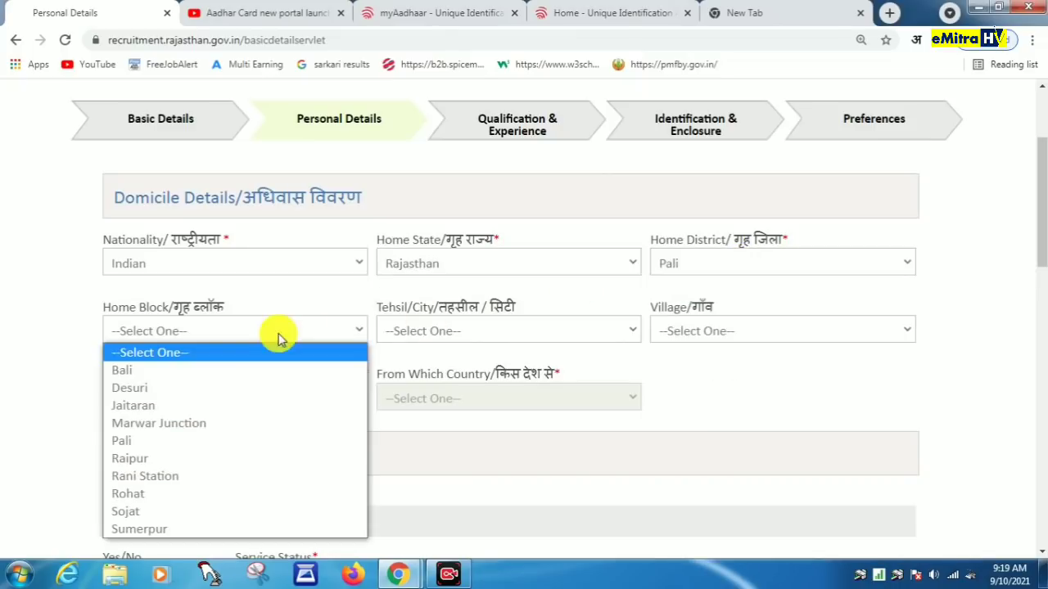
pyautogui.click(139, 528)
pyautogui.click(478, 336)
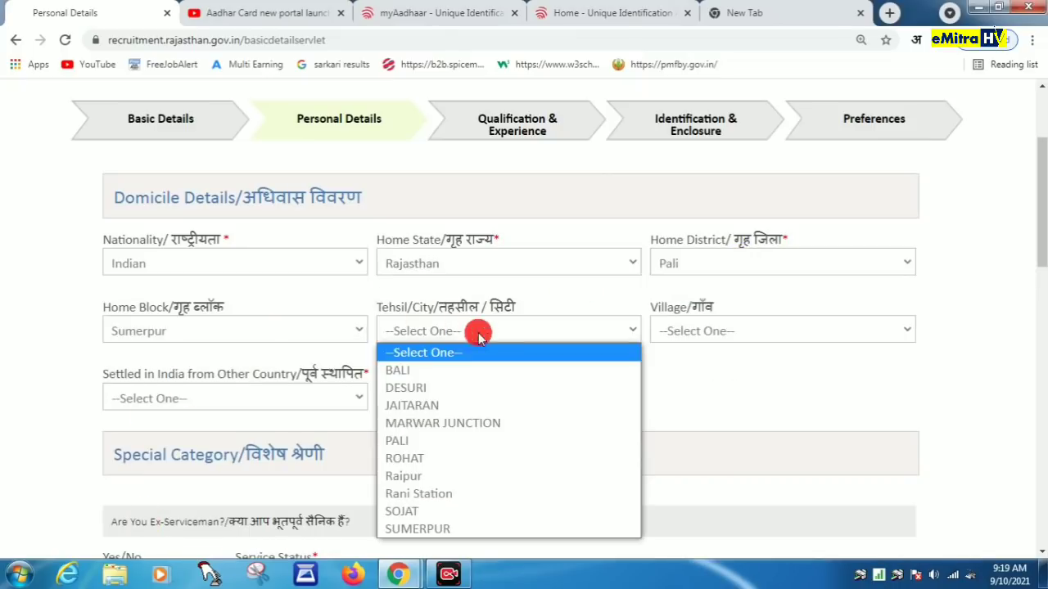
pyautogui.click(417, 529)
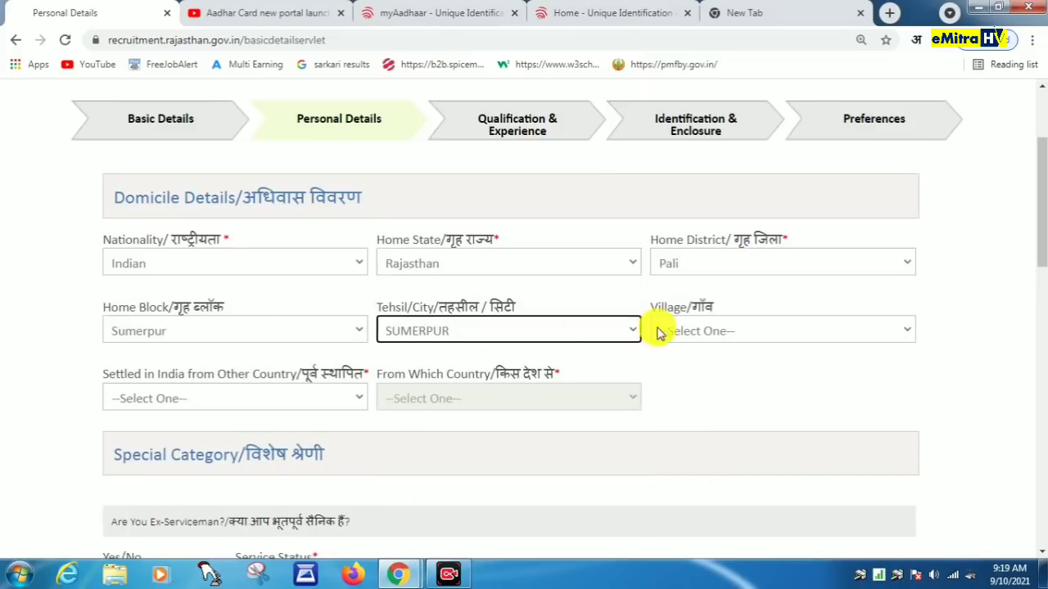
pyautogui.click(724, 332)
pyautogui.scroll(-10, 732, 274)
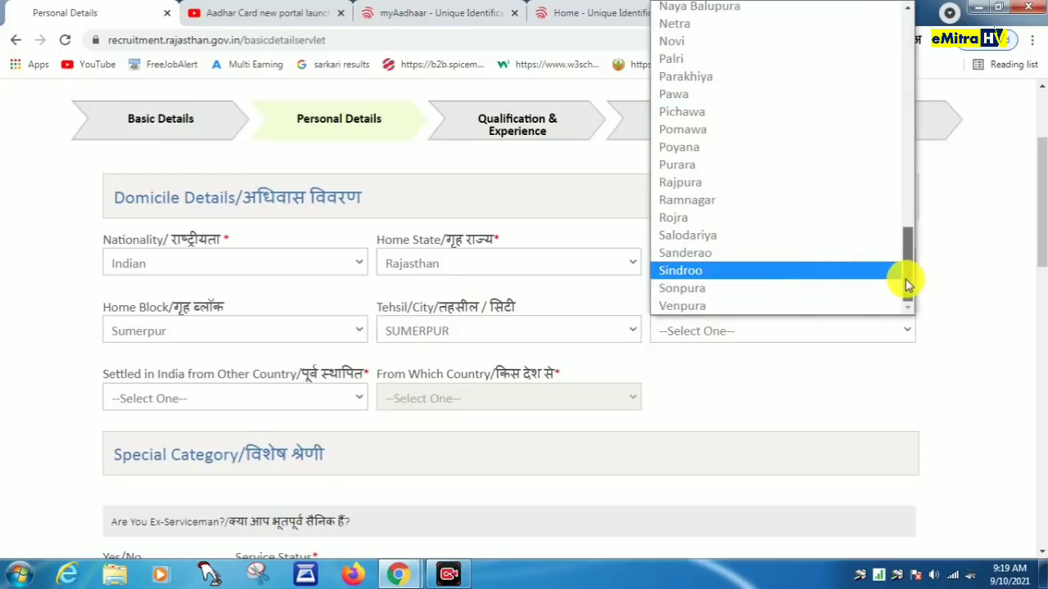
pyautogui.moveTo(906, 284)
pyautogui.mouseDown()
pyautogui.moveTo(906, 175)
pyautogui.moveTo(921, 115)
pyautogui.moveTo(911, 66)
pyautogui.moveTo(911, 291)
pyautogui.moveTo(912, 281)
pyautogui.mouseUp()
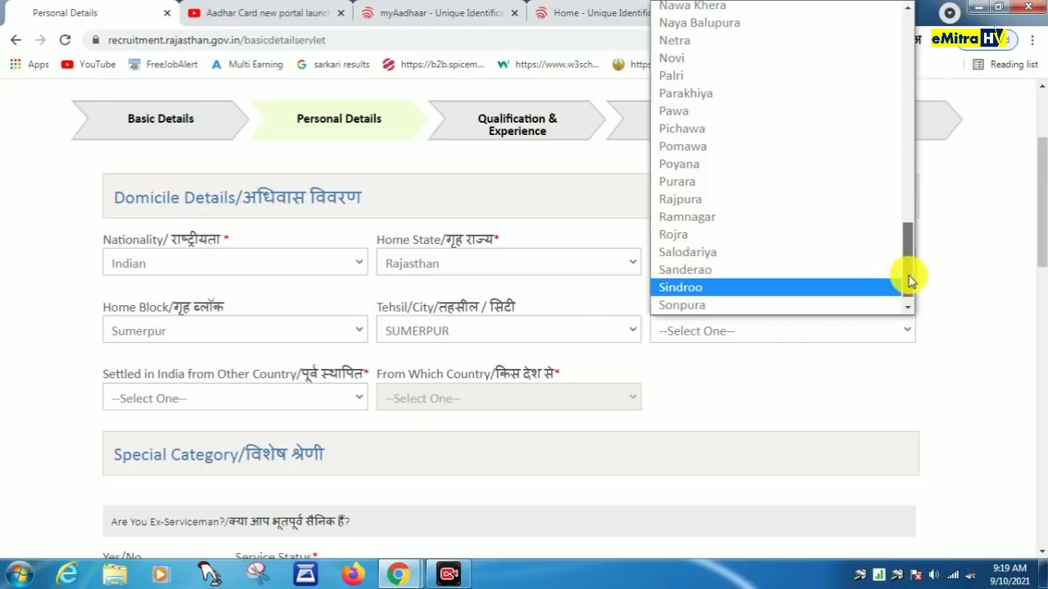
pyautogui.click(975, 316)
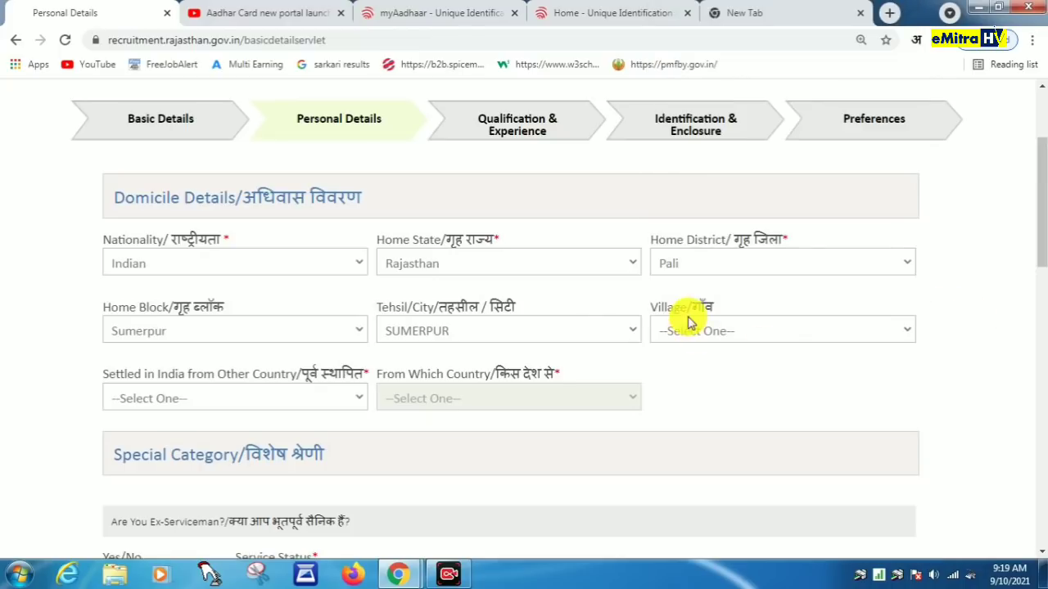
pyautogui.click(271, 407)
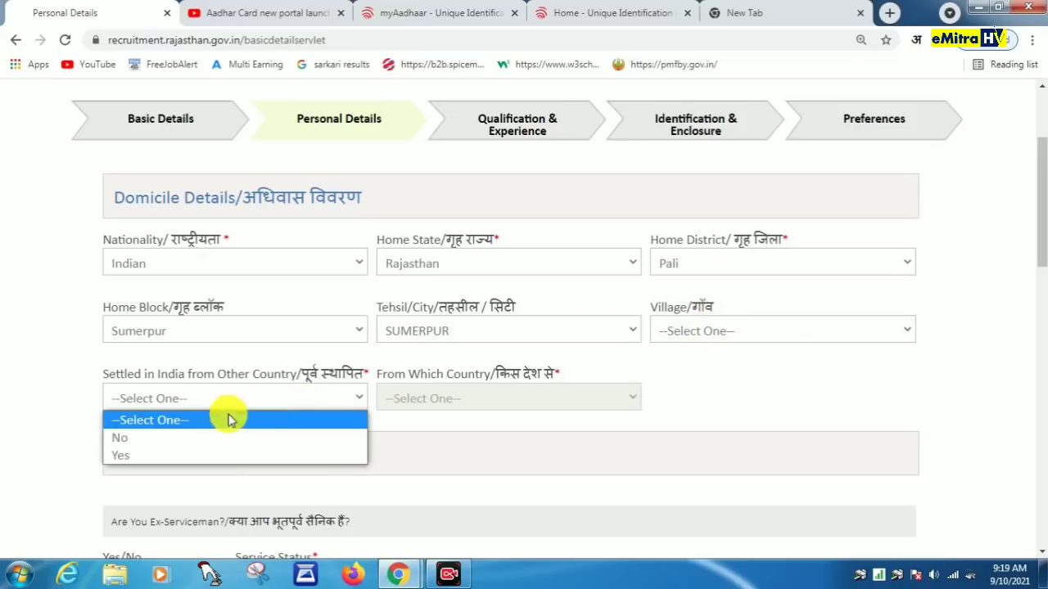
pyautogui.click(171, 438)
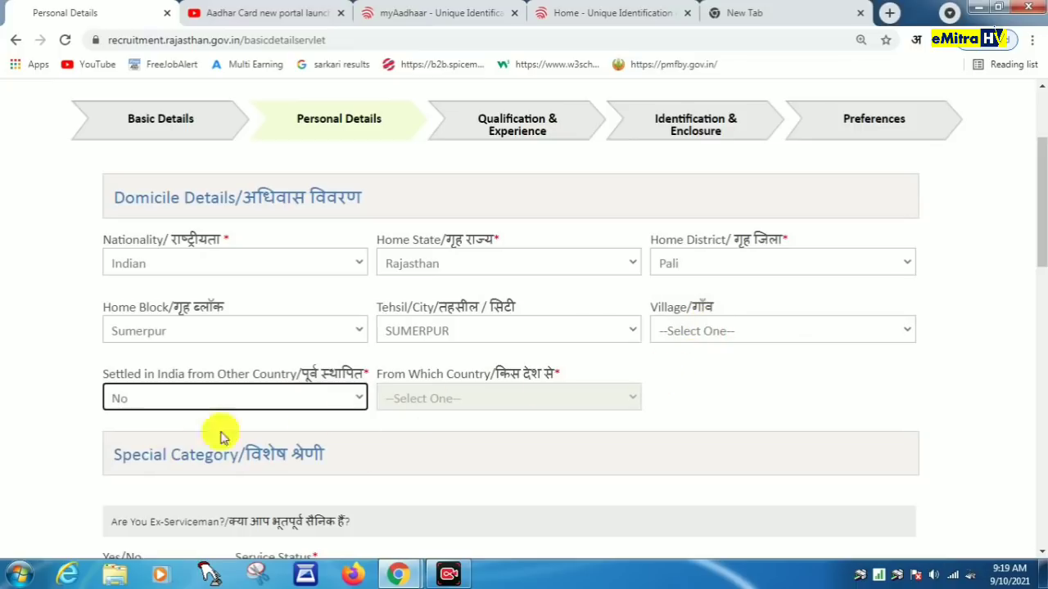
pyautogui.click(522, 402)
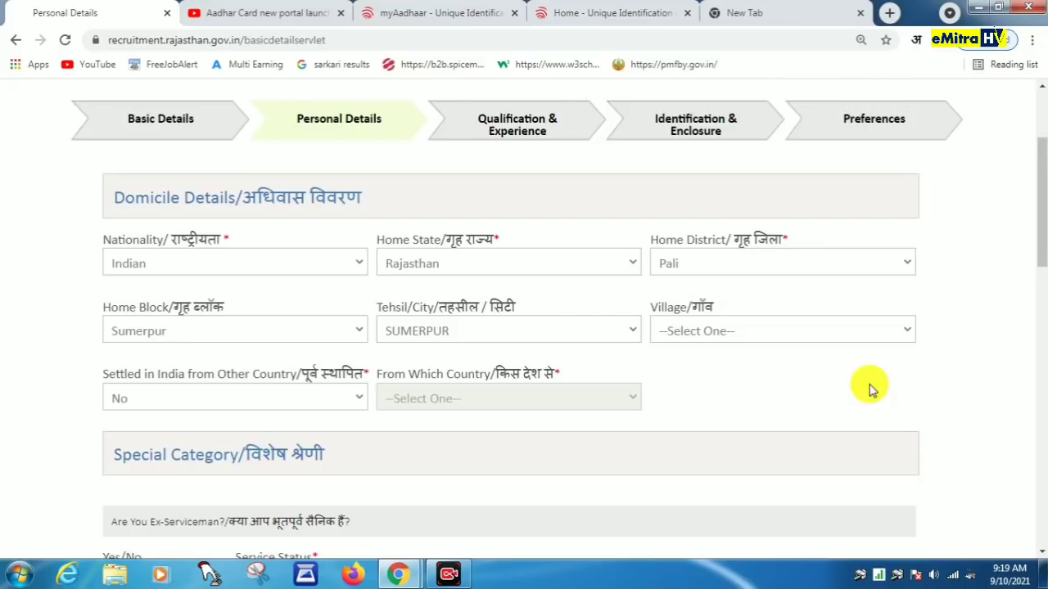
pyautogui.scroll(-5, 870, 390)
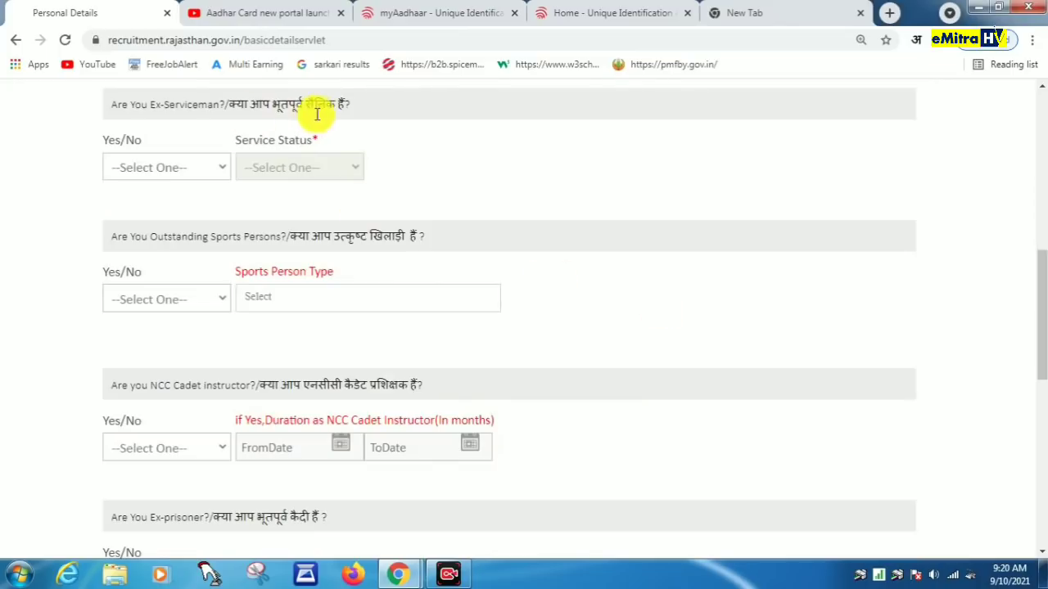
# Step: Answer No to ex-serviceman, outstanding sportsperson and NCC cadet instructor
pyautogui.click(201, 167)
pyautogui.click(154, 208)
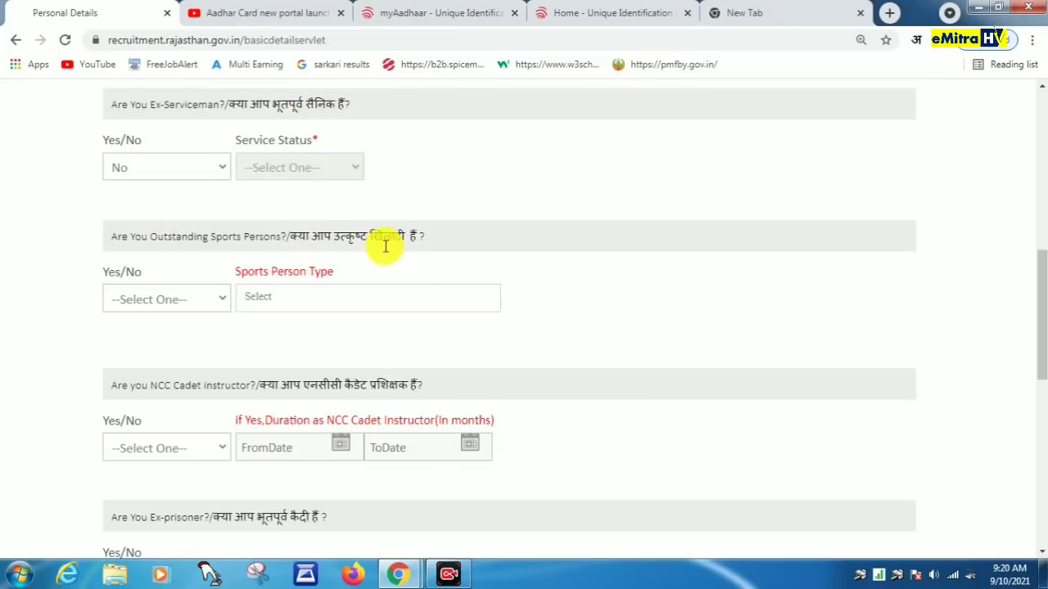
pyautogui.click(186, 307)
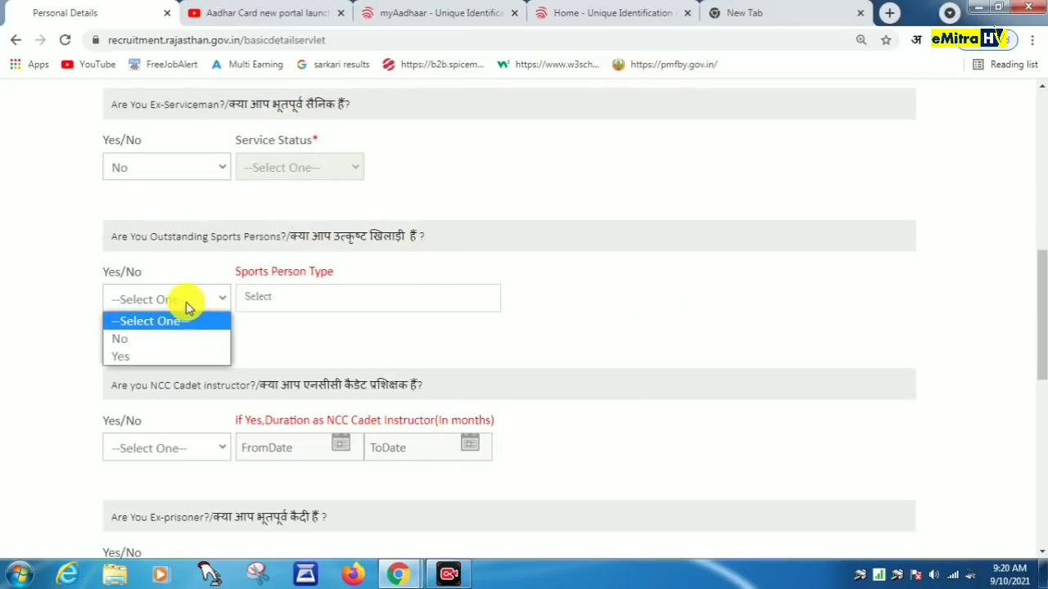
pyautogui.click(143, 339)
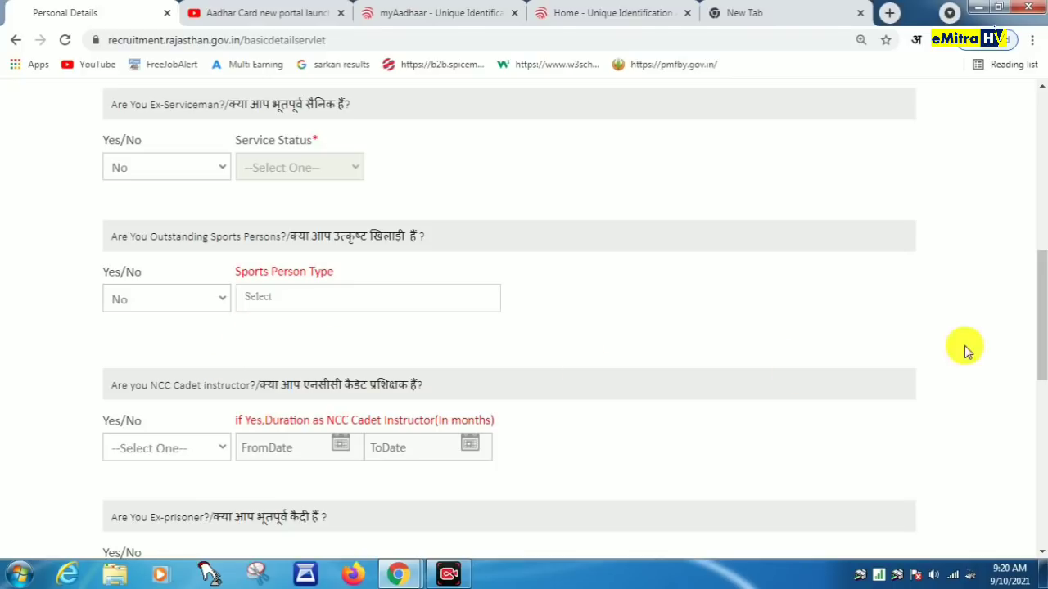
pyautogui.moveTo(1039, 309); pyautogui.dragTo(1040, 372)
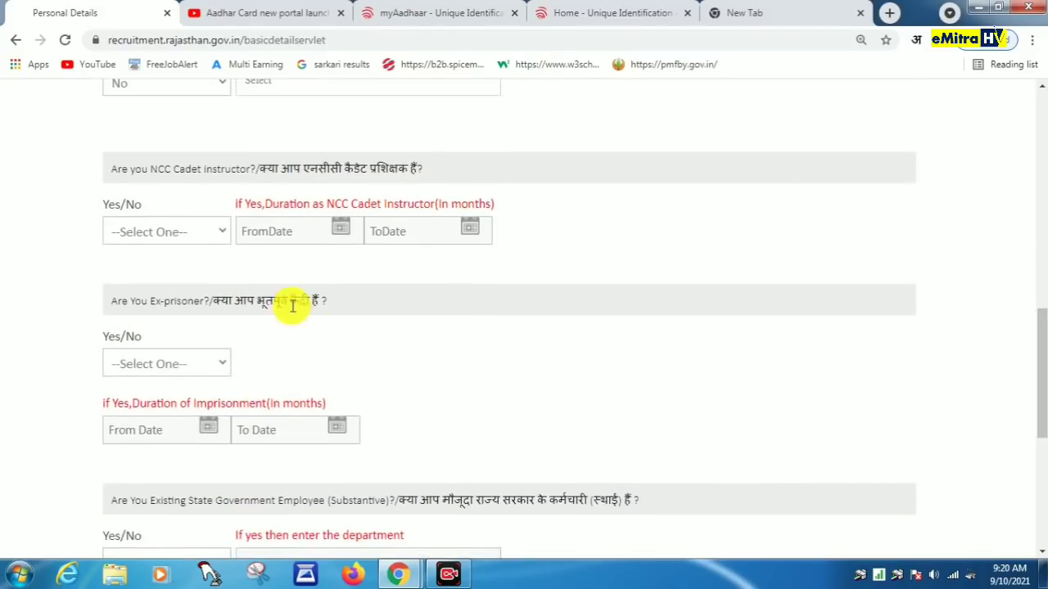
pyautogui.click(184, 233)
pyautogui.click(141, 273)
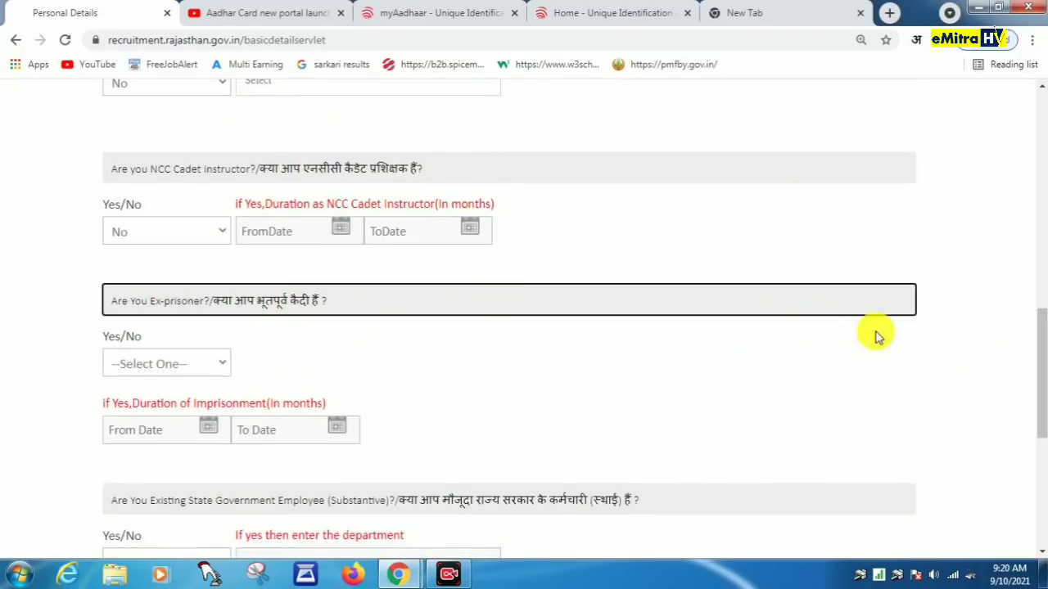
# Step: Answer No to ex-prisoner and state employee, and Yes to family income below 2.50 lacs
pyautogui.moveTo(1037, 348); pyautogui.dragTo(1044, 384)
pyautogui.click(168, 233)
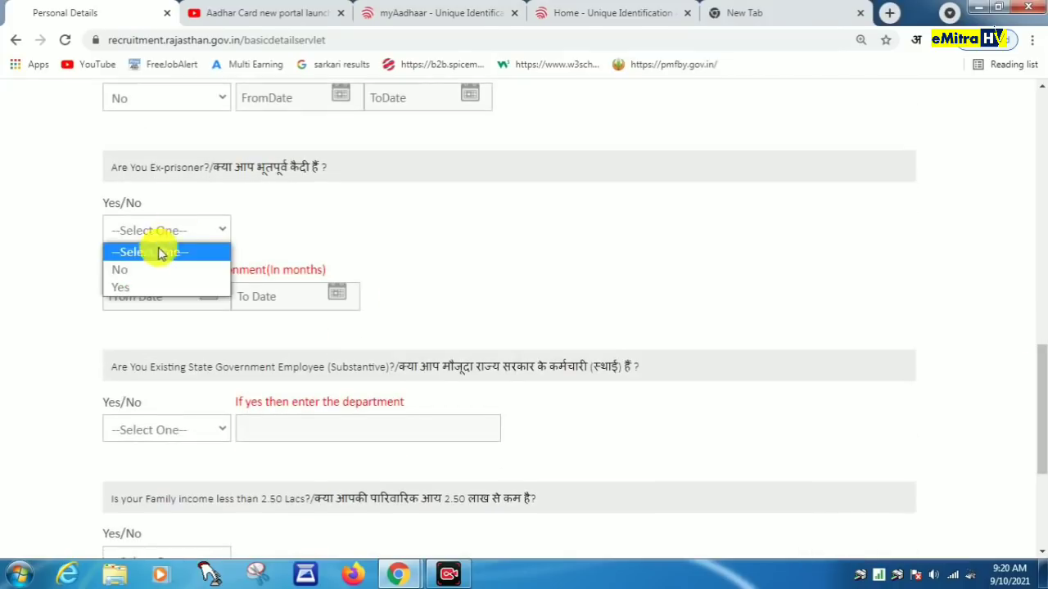
pyautogui.click(133, 271)
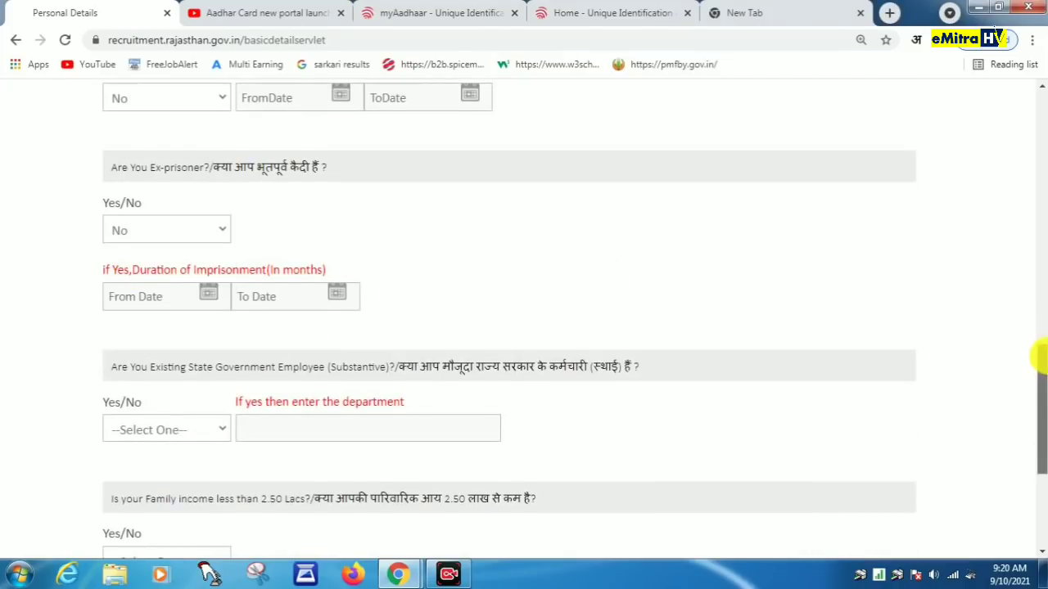
pyautogui.moveTo(1043, 352); pyautogui.dragTo(1039, 392)
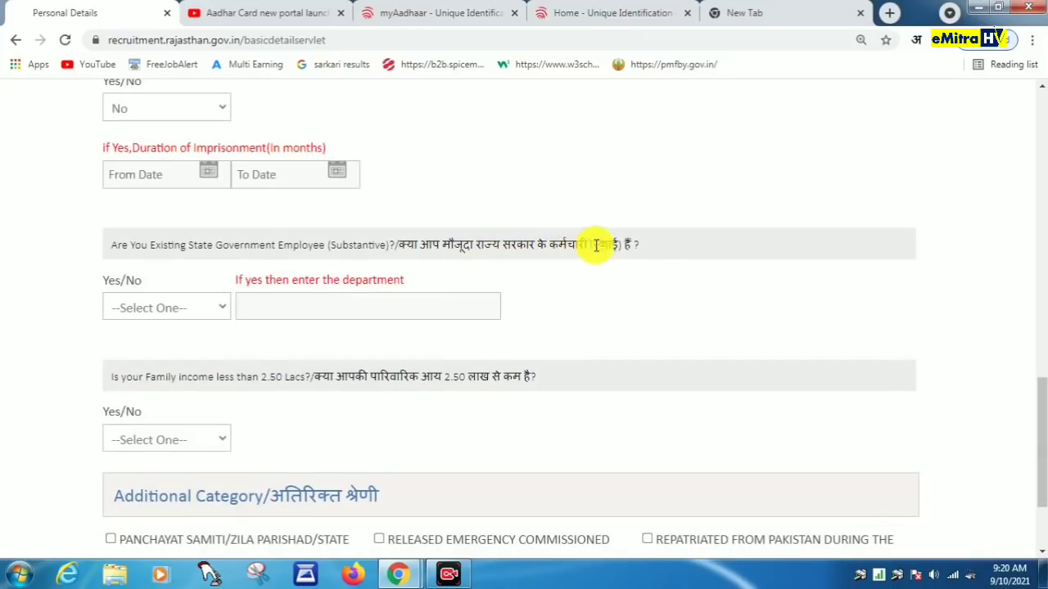
pyautogui.click(174, 318)
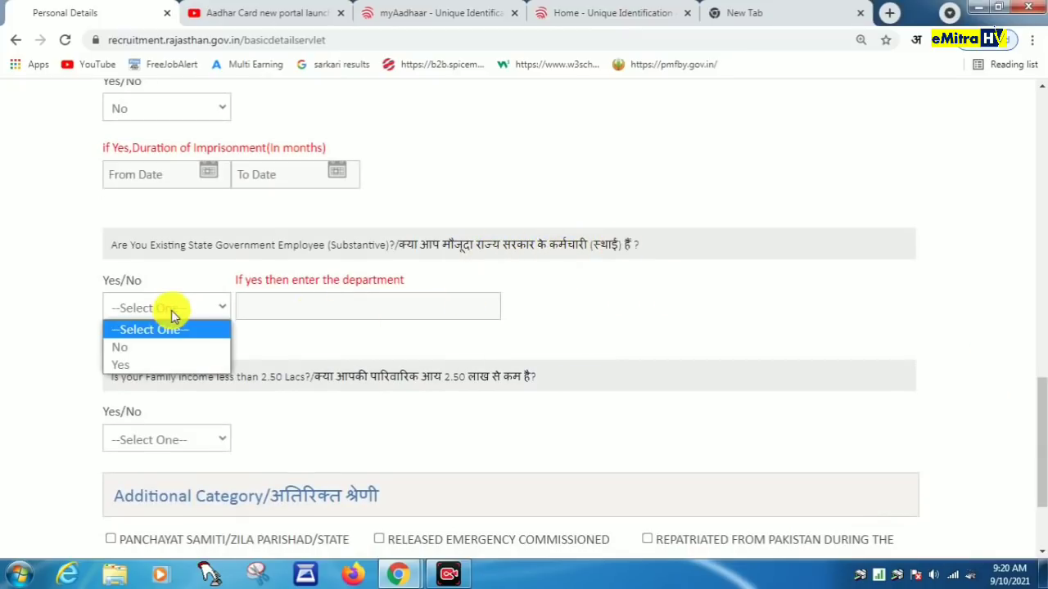
pyautogui.click(137, 347)
pyautogui.moveTo(1037, 447); pyautogui.dragTo(1038, 480)
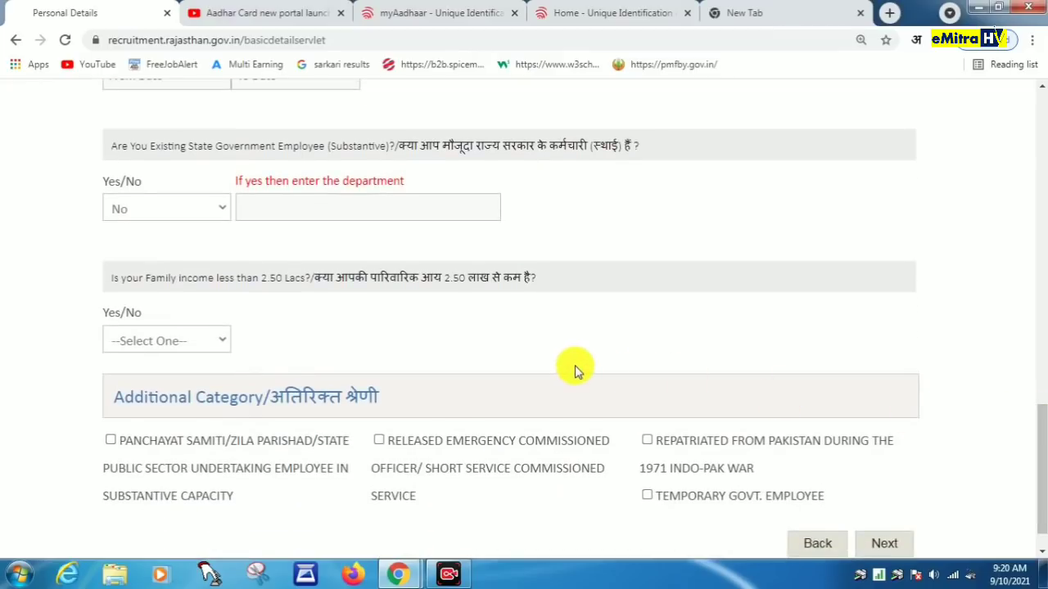
pyautogui.click(161, 340)
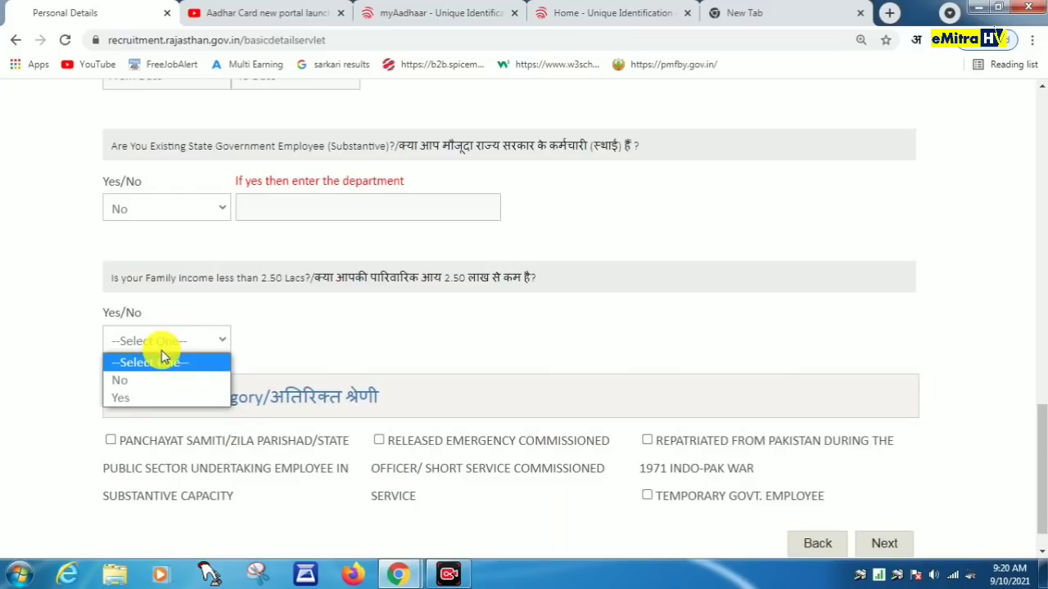
pyautogui.click(140, 399)
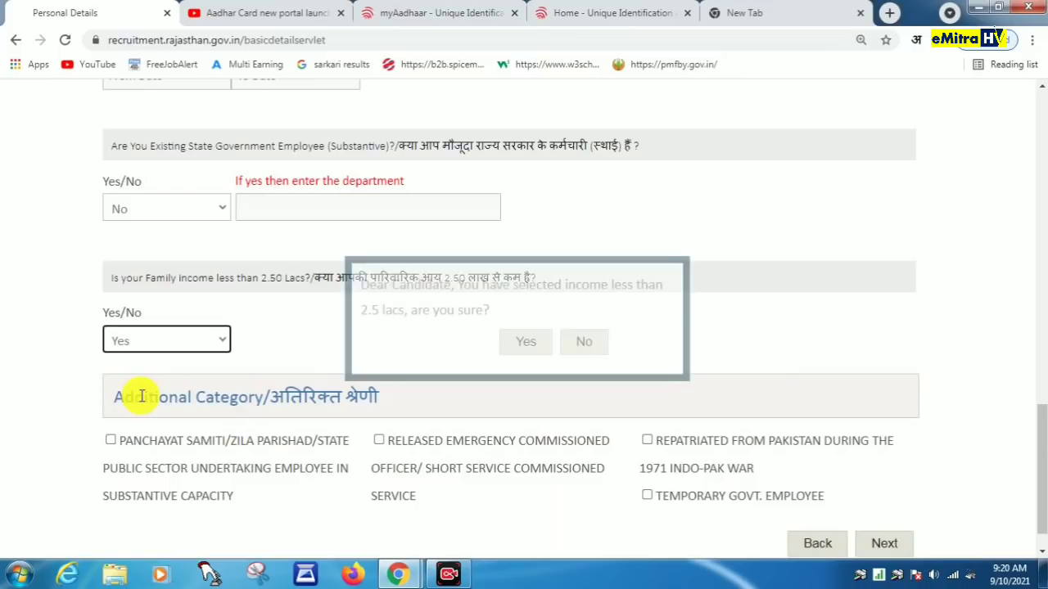
pyautogui.click(526, 342)
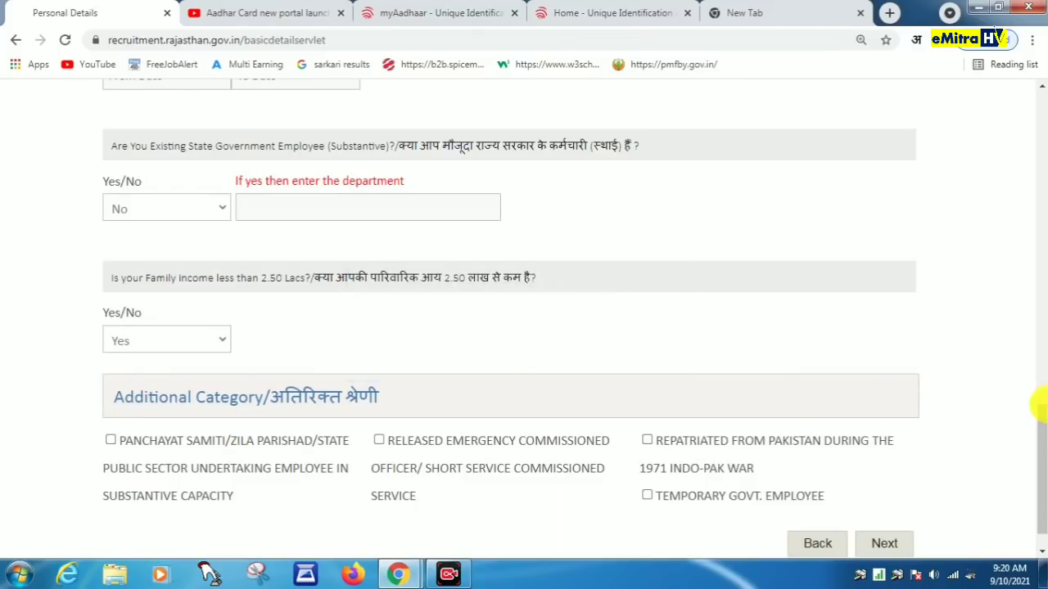
pyautogui.scroll(-1, 1039, 406)
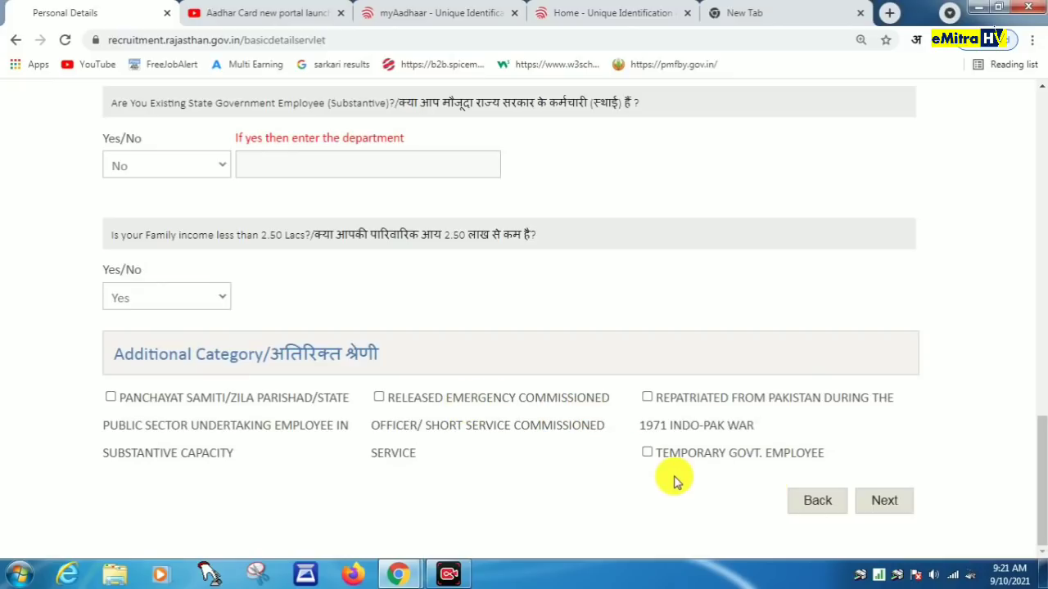
# Step: Submit Personal Details with Next to reach the Qualification & Experience step
pyautogui.click(889, 501)
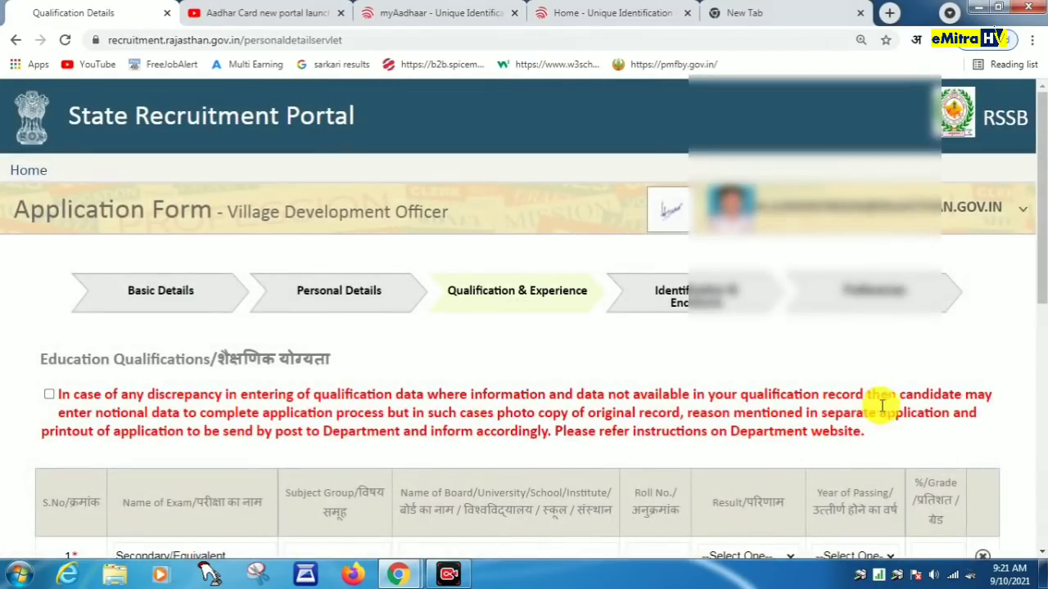
# Step: Enter subject 'ALL SUBJET' and board 'RAJASTHAN BOARD OF SECONDRY EDUCTION AJMEER' in the Secondary row
pyautogui.scroll(-3, 879, 402)
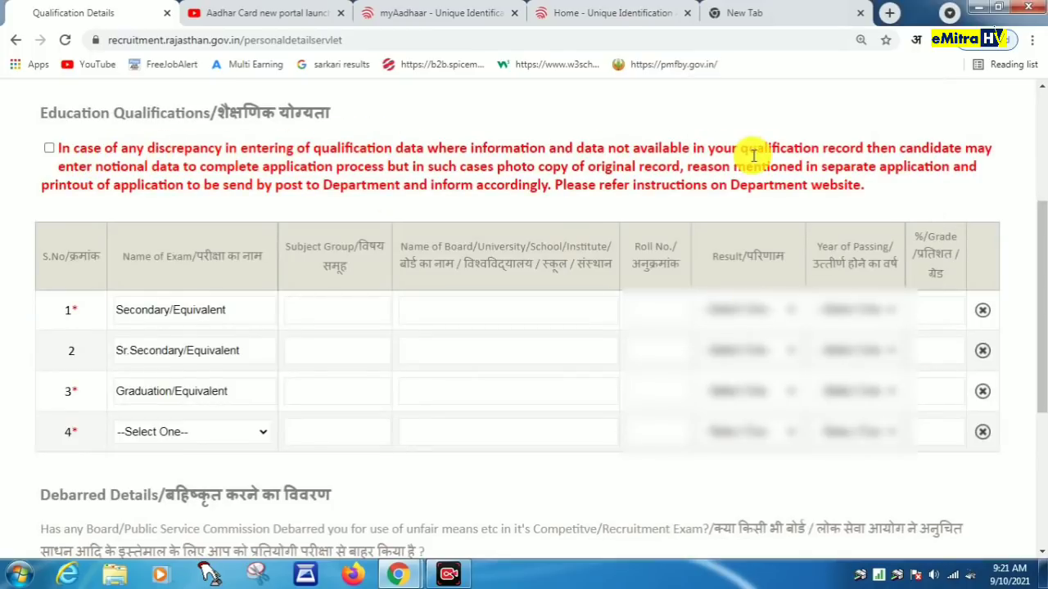
pyautogui.click(186, 308)
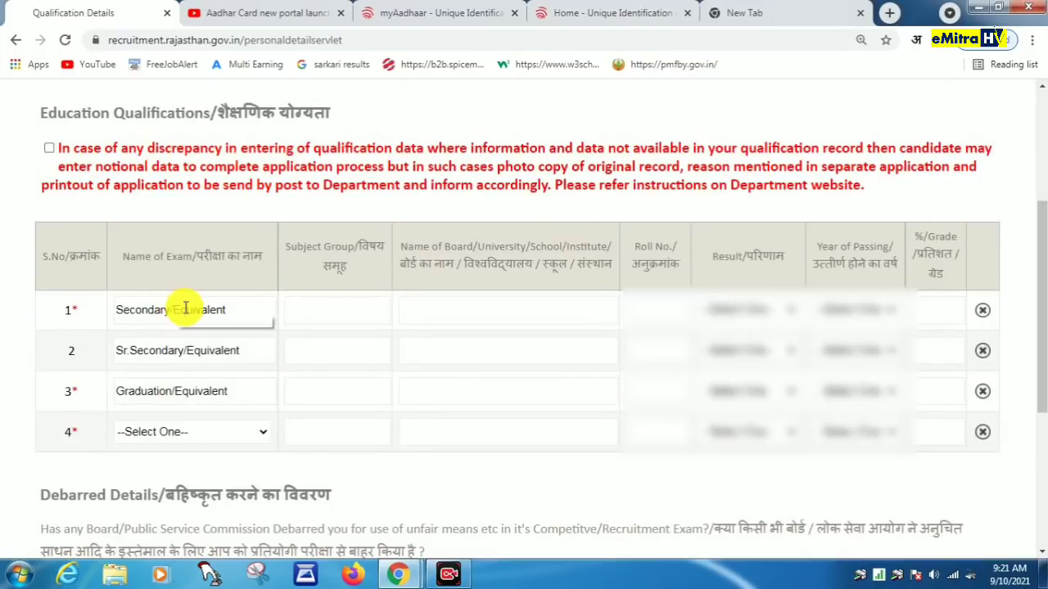
pyautogui.click(311, 309)
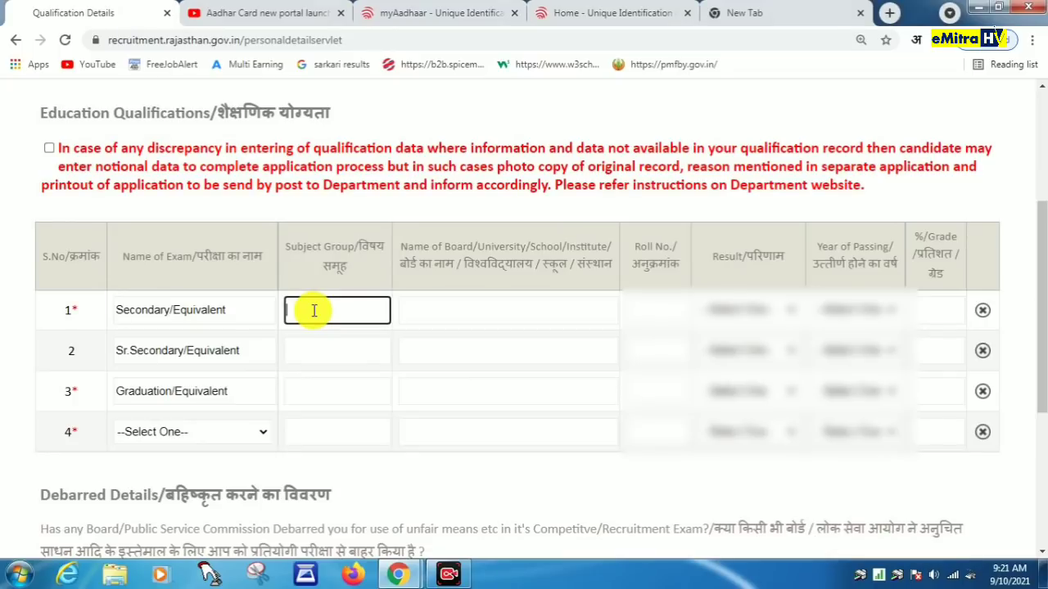
pyautogui.write('ALL SUBJET')
pyautogui.click(423, 313)
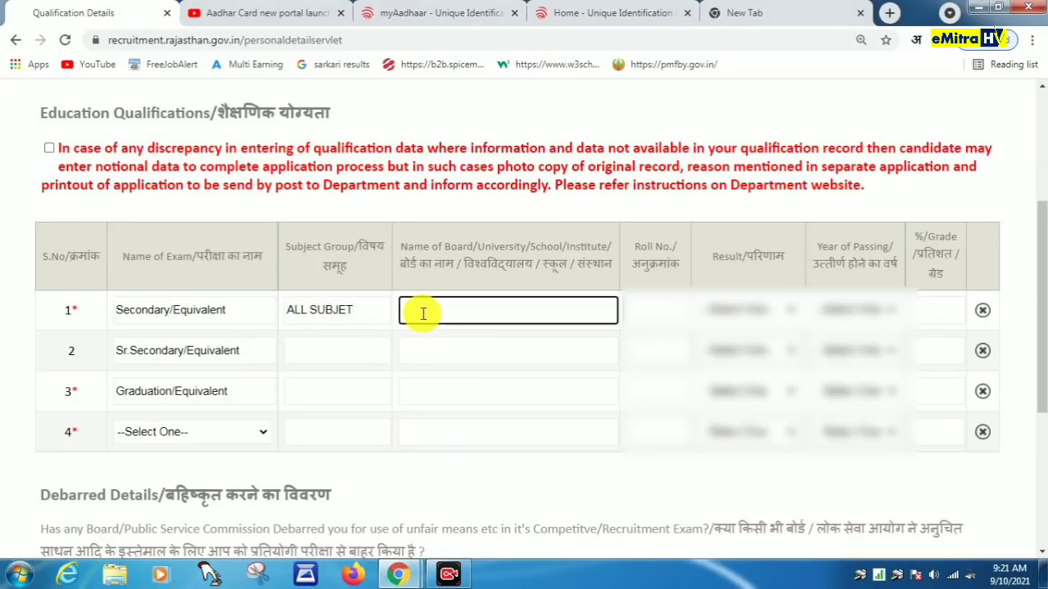
pyautogui.write('RAJASTHAN B')
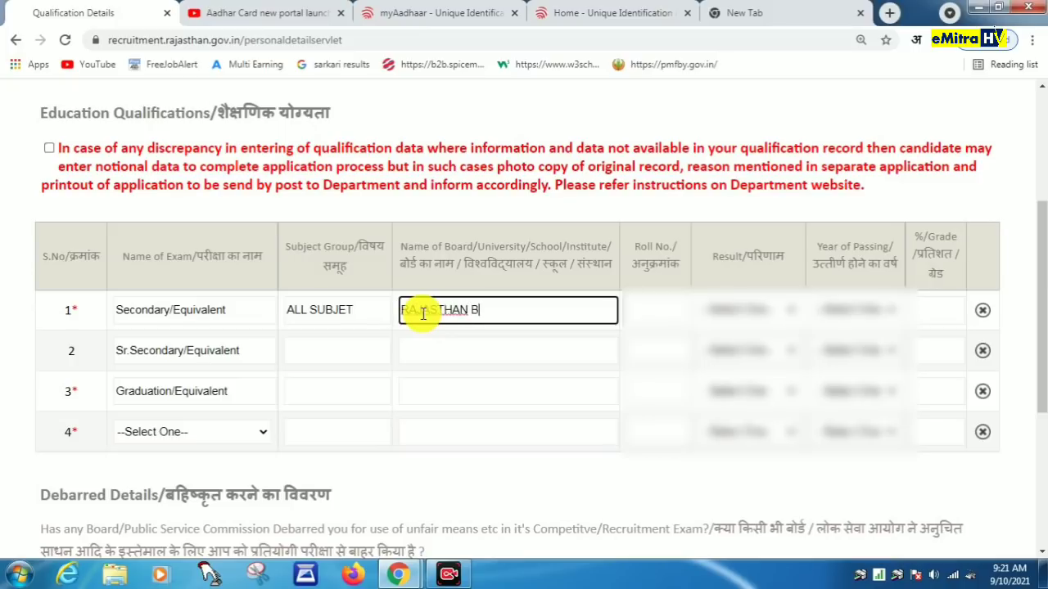
pyautogui.write('OARD OF SECOND')
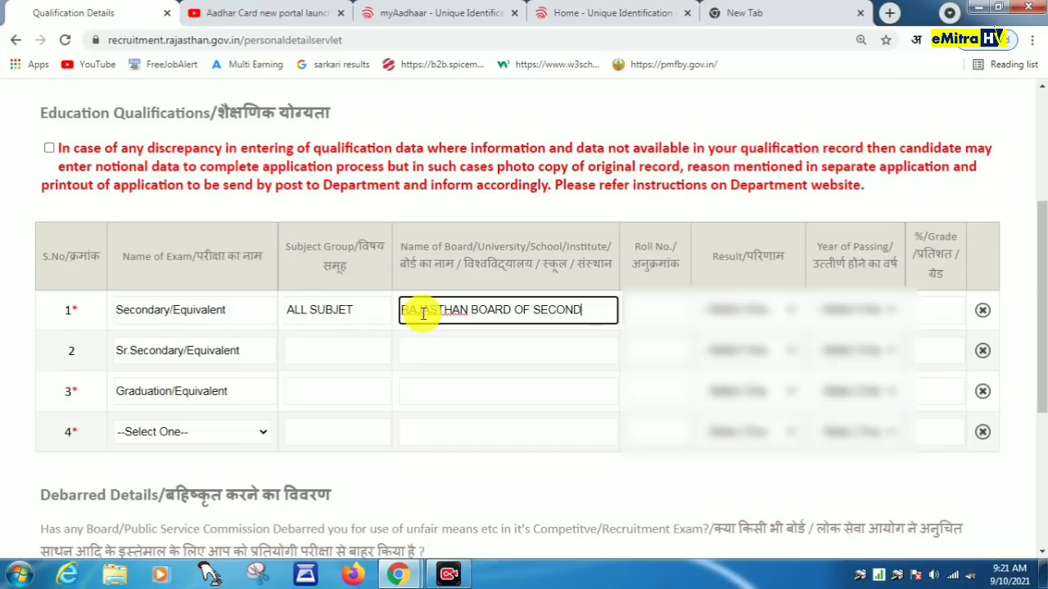
pyautogui.write('RY EDUCTIO')
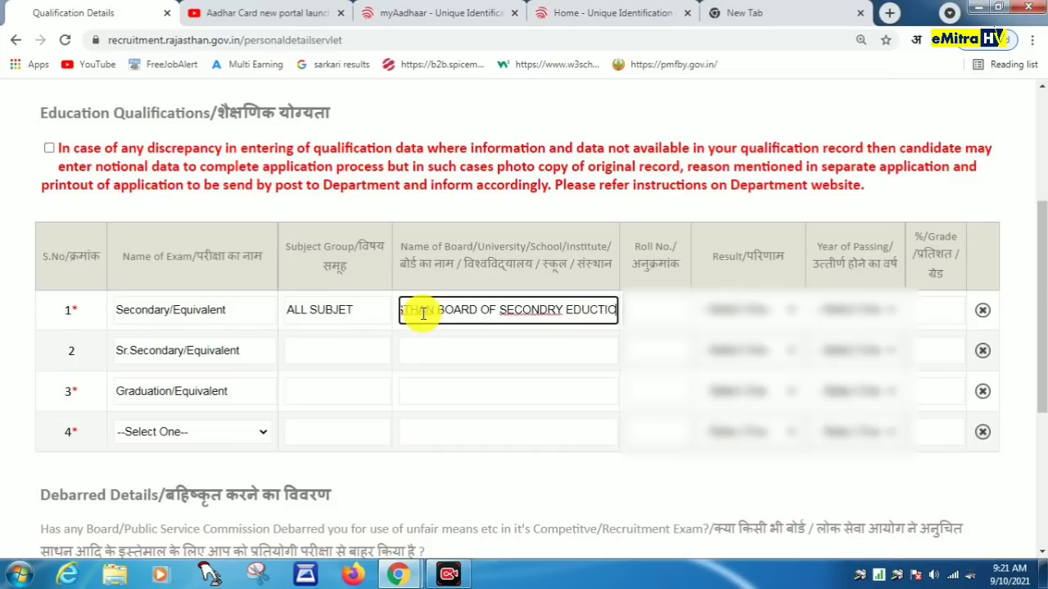
pyautogui.write('N AJME')
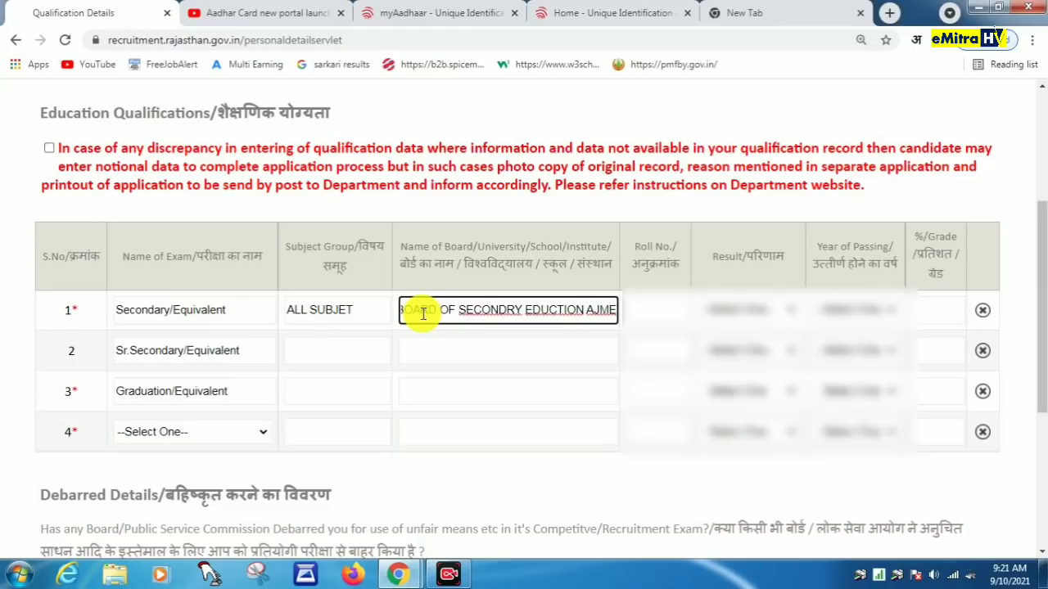
pyautogui.write('ER')
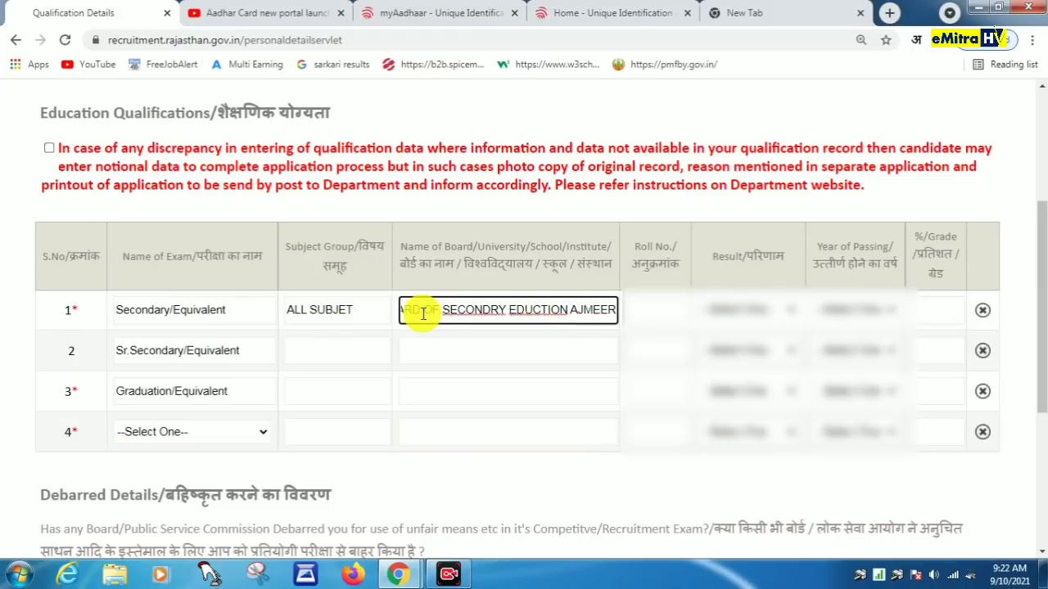
# Step: Add the Secondary roll number, result, passing year 2004 and percentage 44.50
pyautogui.click(640, 313)
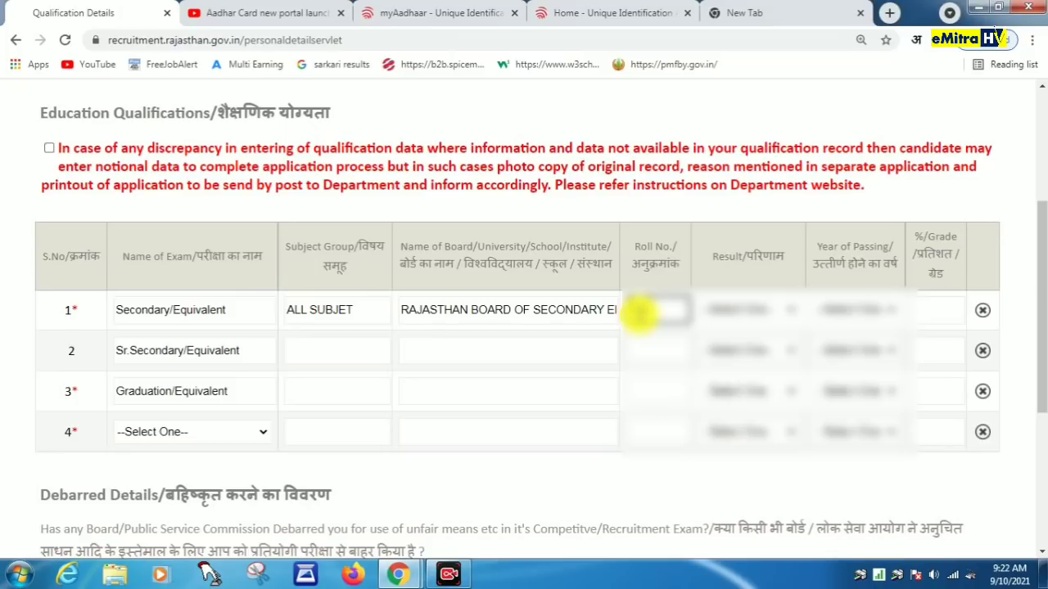
pyautogui.write('000')
pyautogui.click(748, 310)
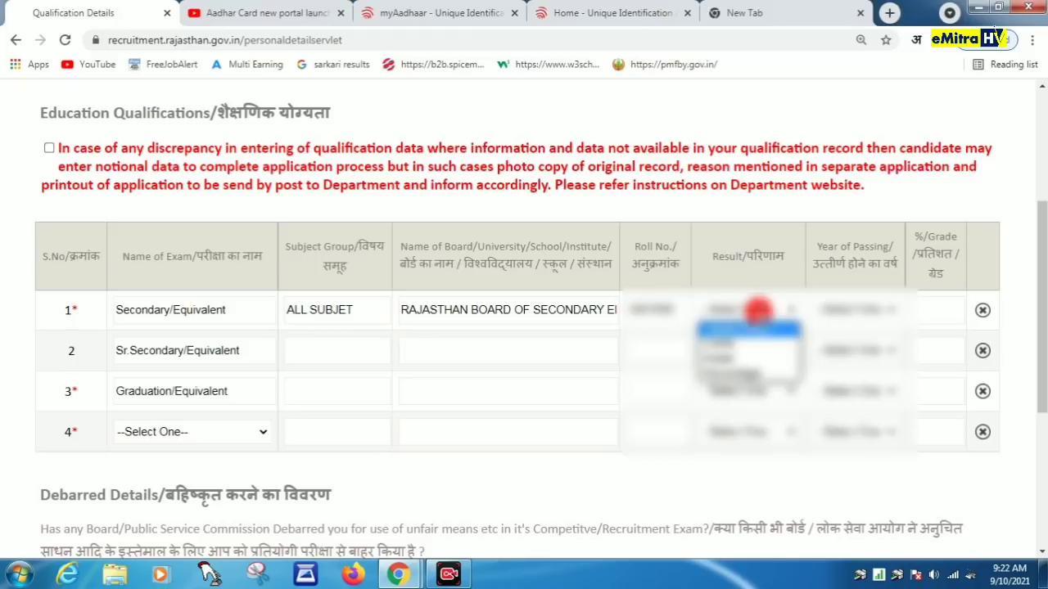
pyautogui.click(745, 358)
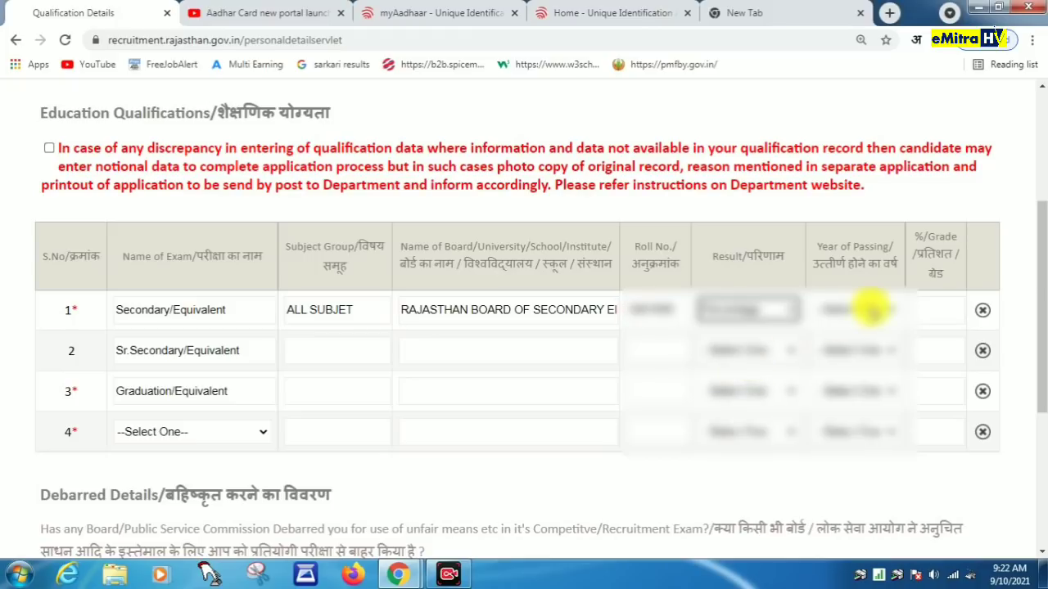
pyautogui.click(872, 309)
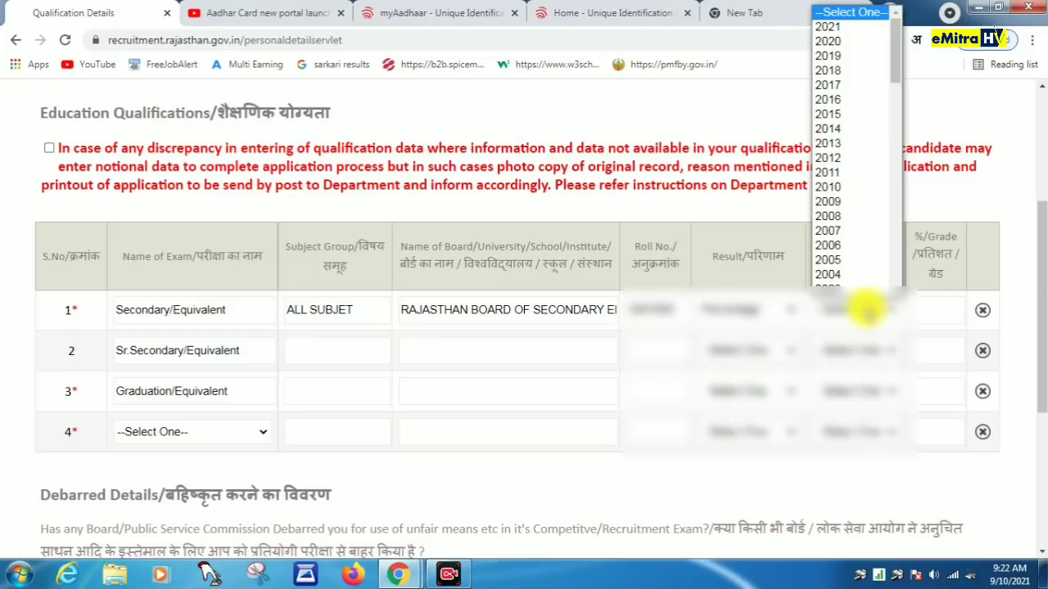
pyautogui.write('2004')
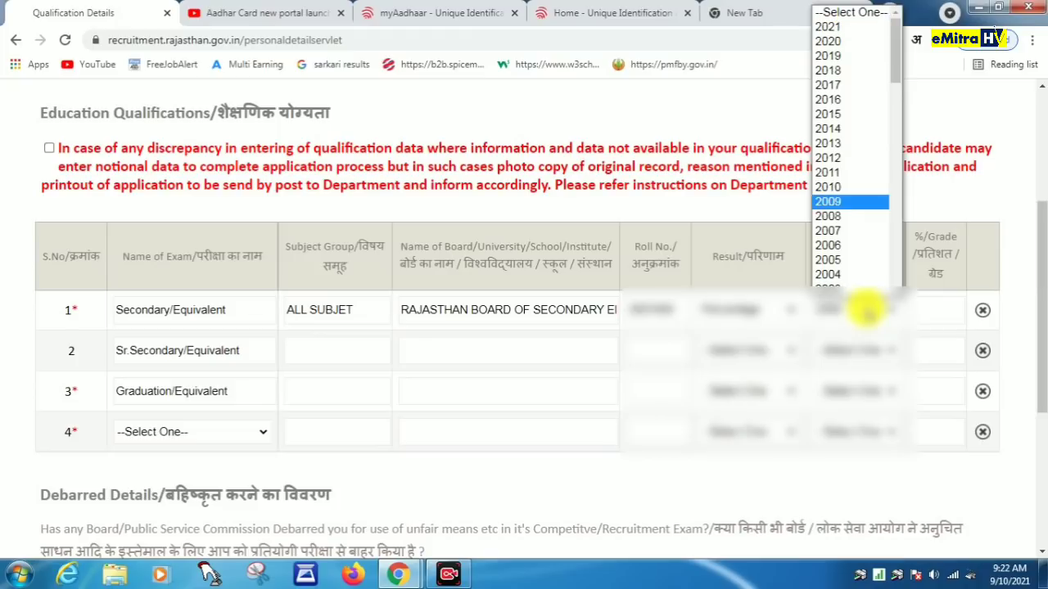
pyautogui.press('Return')
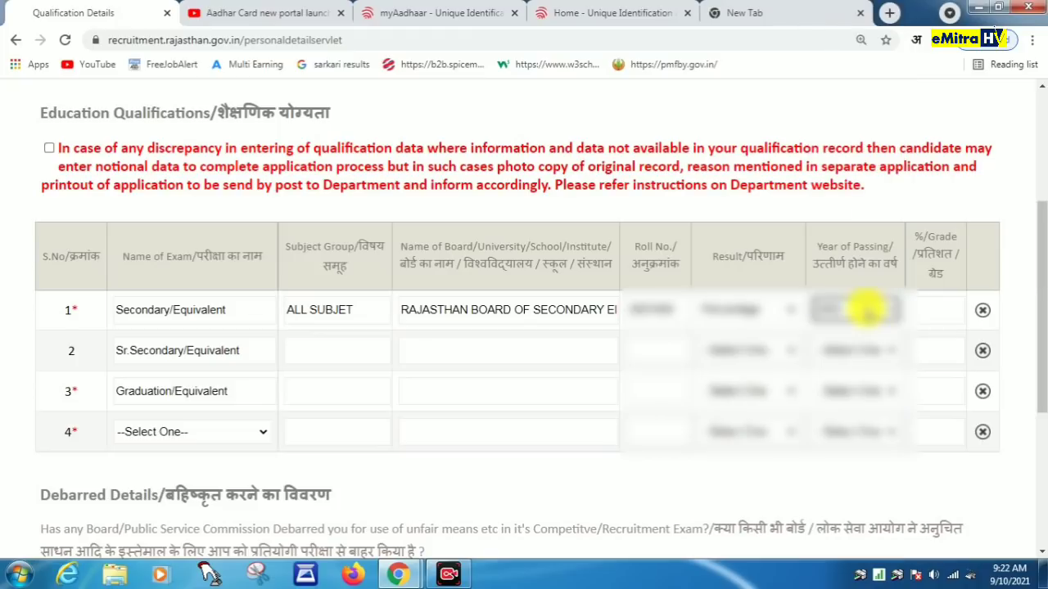
pyautogui.click(957, 314)
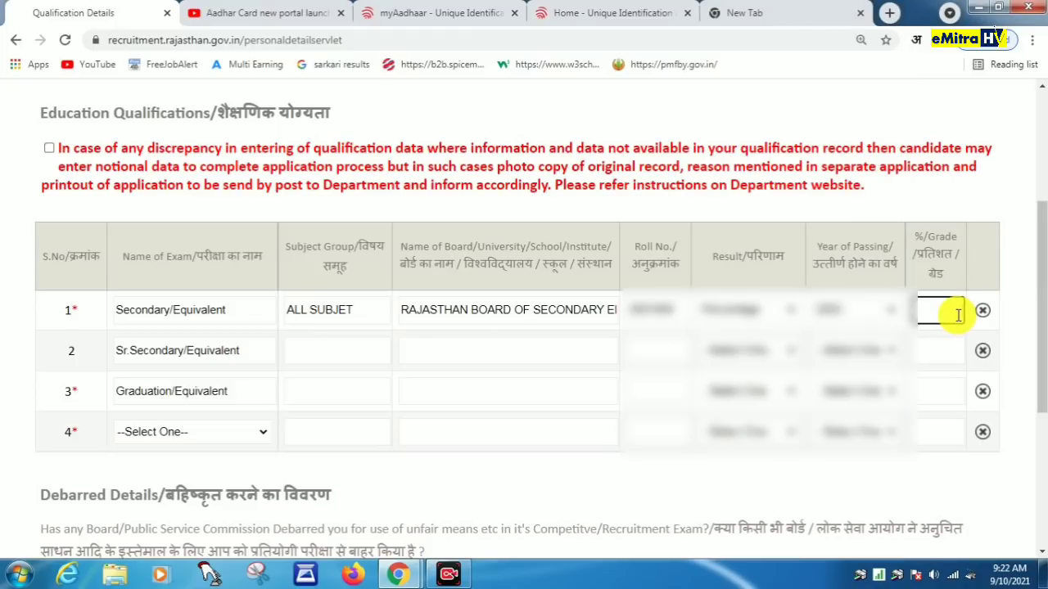
pyautogui.write('44.50')
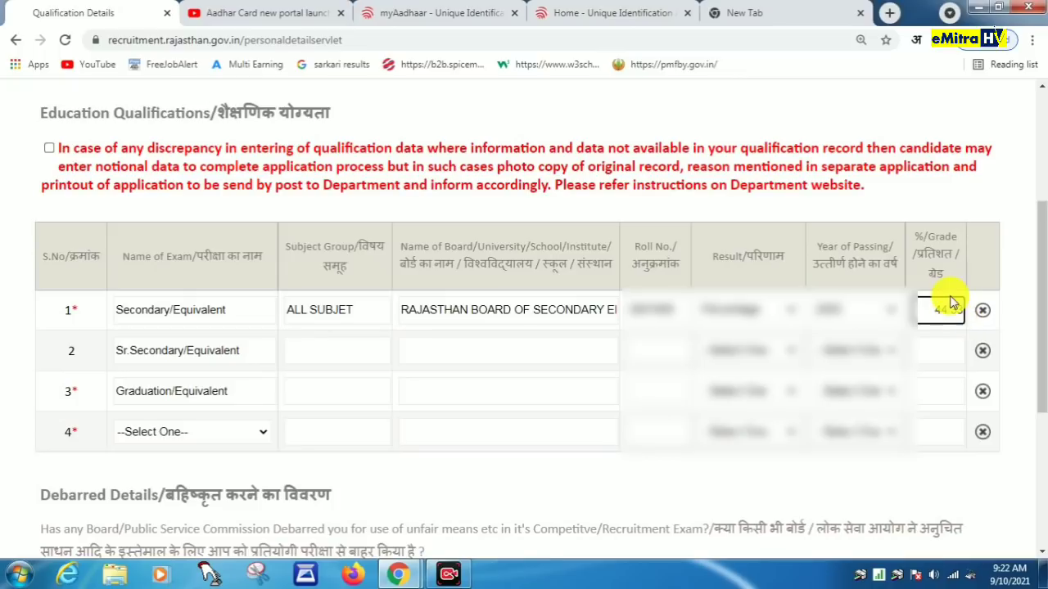
# Step: Enter ARTS, the pasted Rajasthan secondary board name and the roll number for Sr.Secondary
pyautogui.click(322, 351)
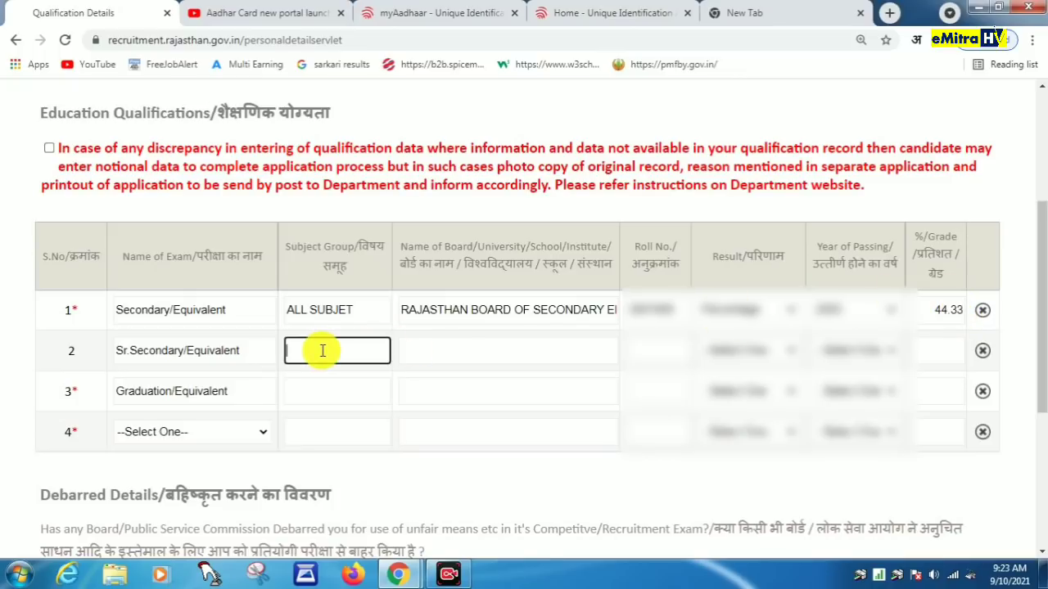
pyautogui.write('ARTS')
pyautogui.click(450, 352)
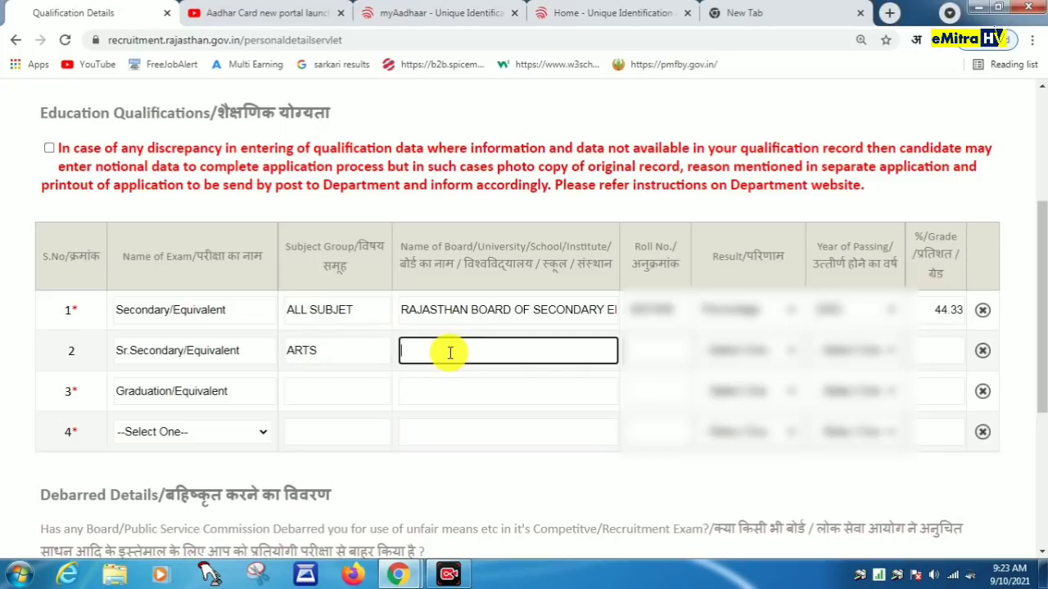
pyautogui.write('RAJASTHAN BOARD OF SECONDARY EDUCATION AJMER')
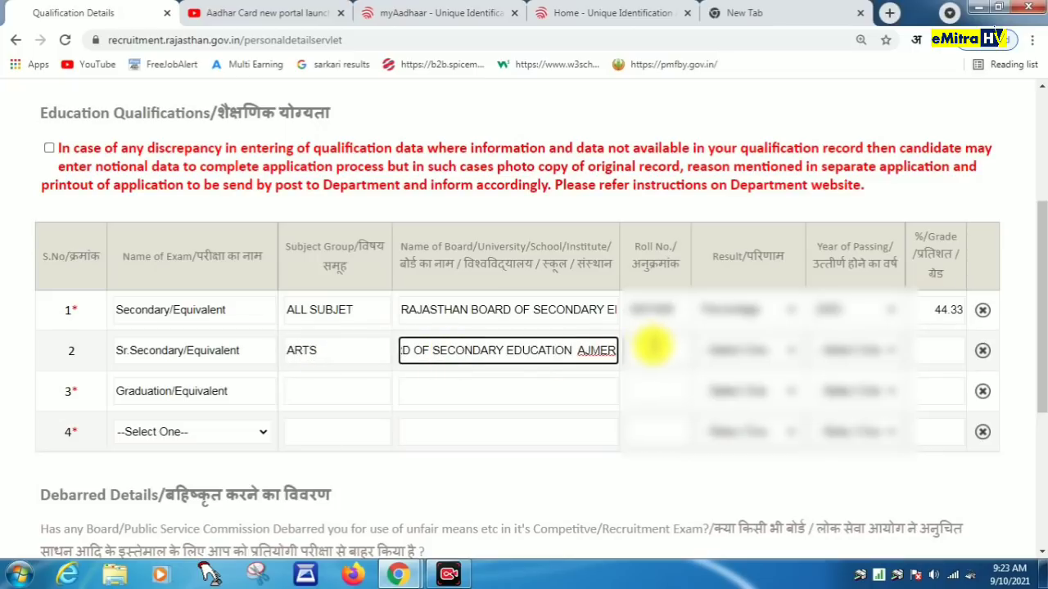
pyautogui.click(652, 348)
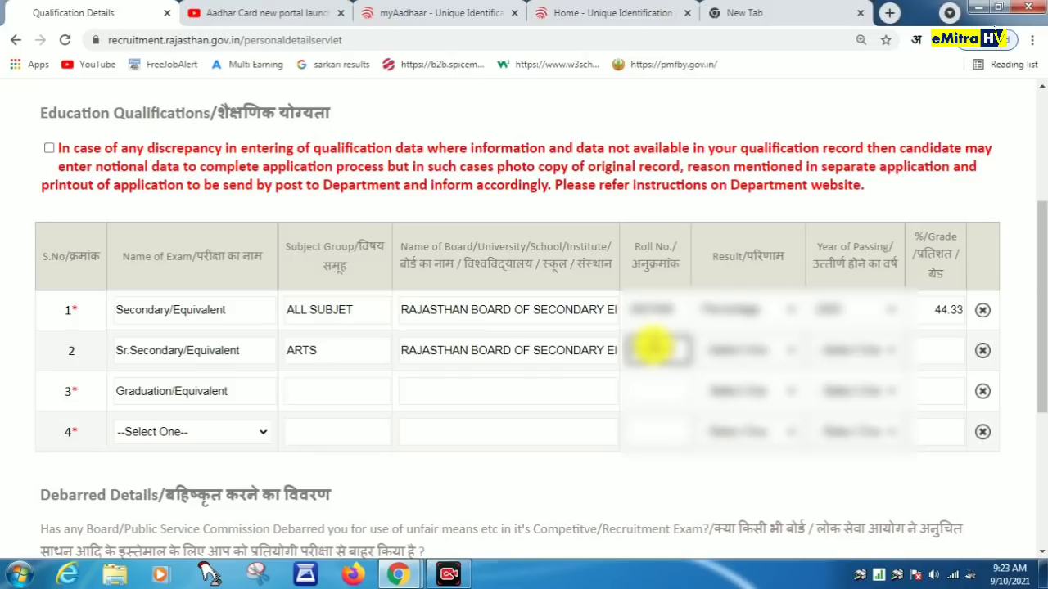
# Step: Set the Sr.Secondary result, passing year 2007 and percentage 51.69
pyautogui.click(712, 351)
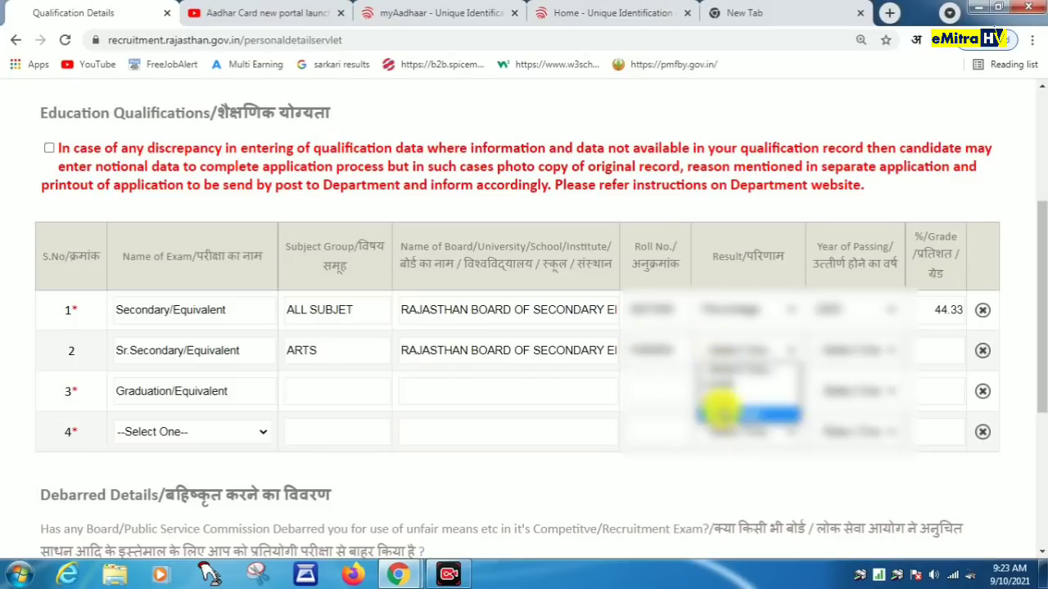
pyautogui.click(720, 403)
pyautogui.click(724, 350)
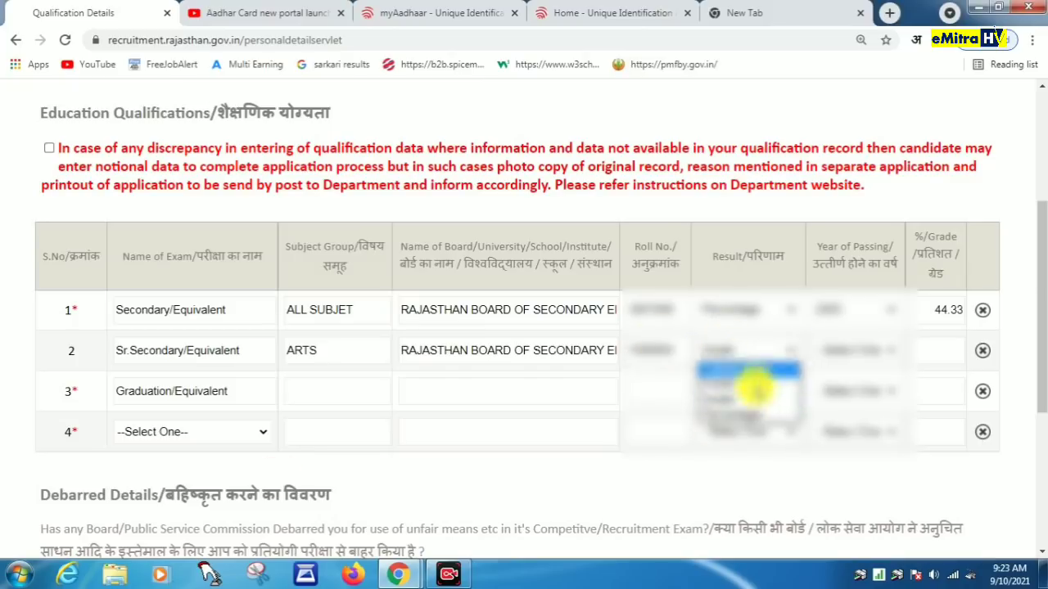
pyautogui.click(751, 416)
pyautogui.click(882, 352)
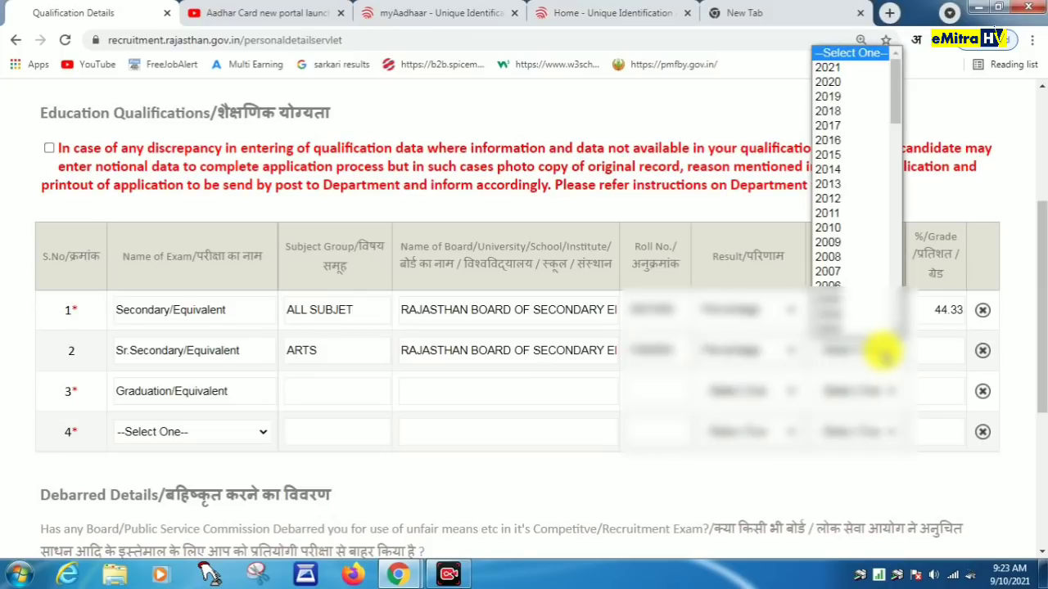
pyautogui.write('2007')
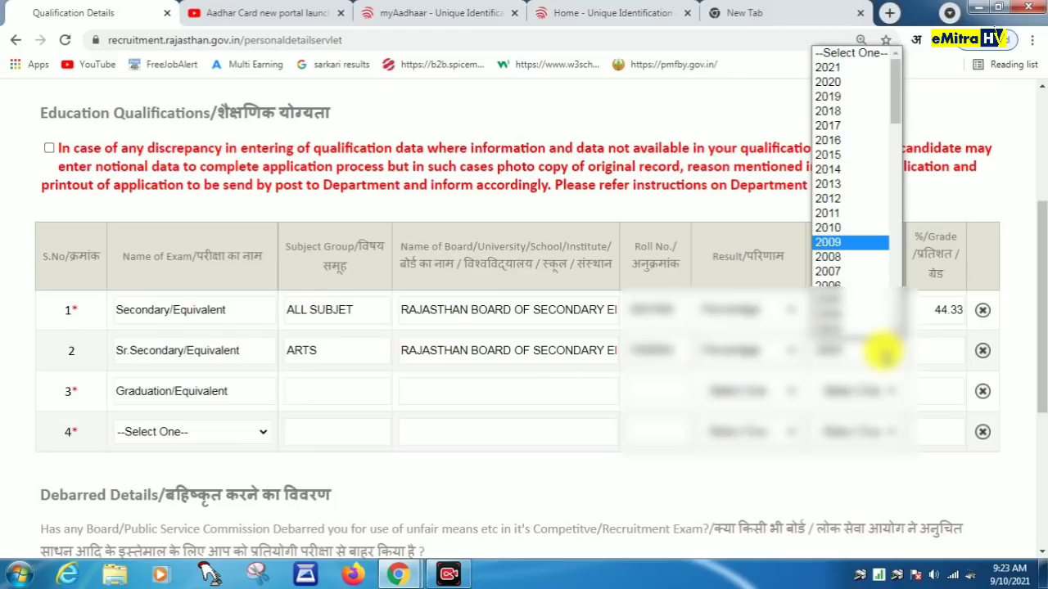
pyautogui.press('Return')
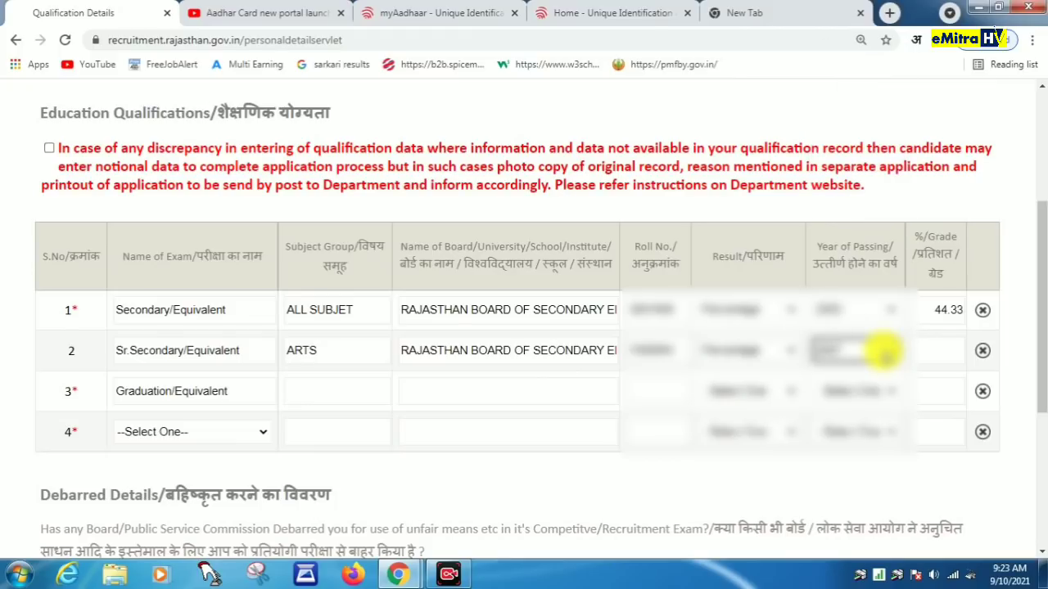
pyautogui.click(929, 347)
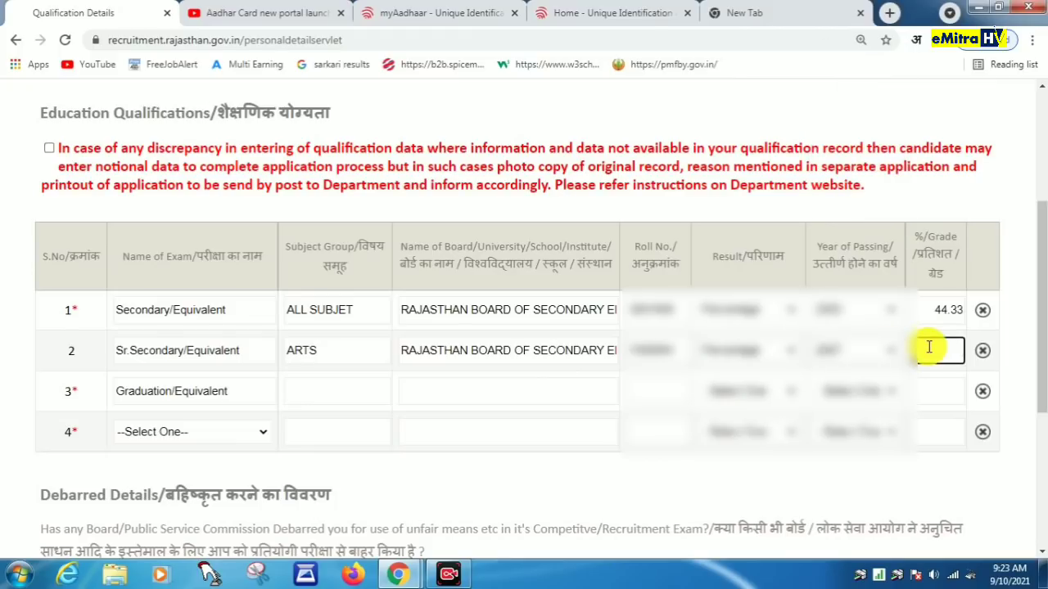
pyautogui.write('51.69')
# Step: Enter the graduation subject, board MOHAN LAL SUKHADIYA UNIVERSITY UDAIPUR and the roll number
pyautogui.click(307, 391)
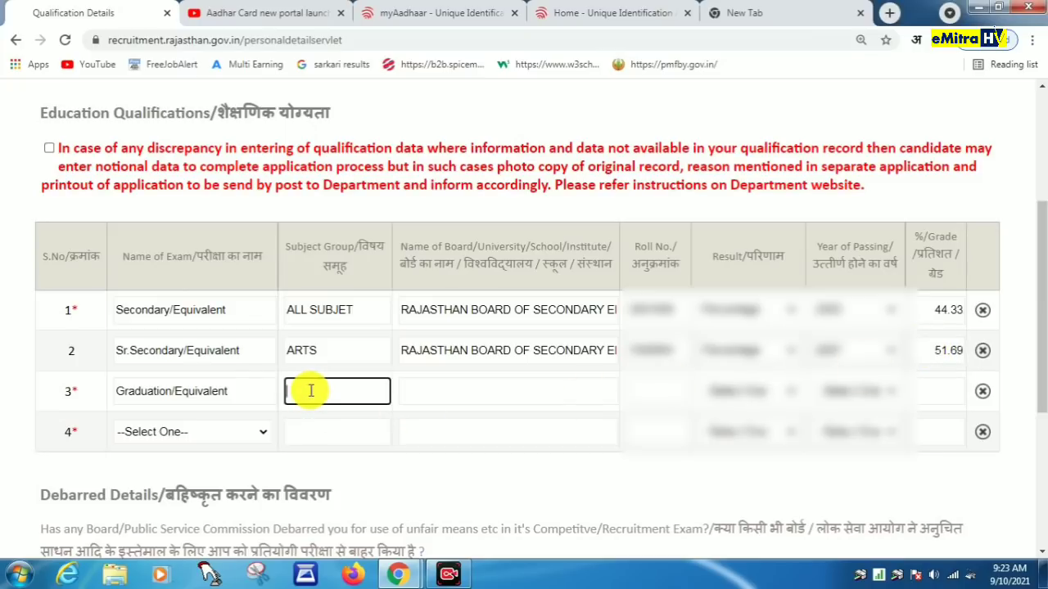
pyautogui.write('EA')
pyautogui.press('Tab')
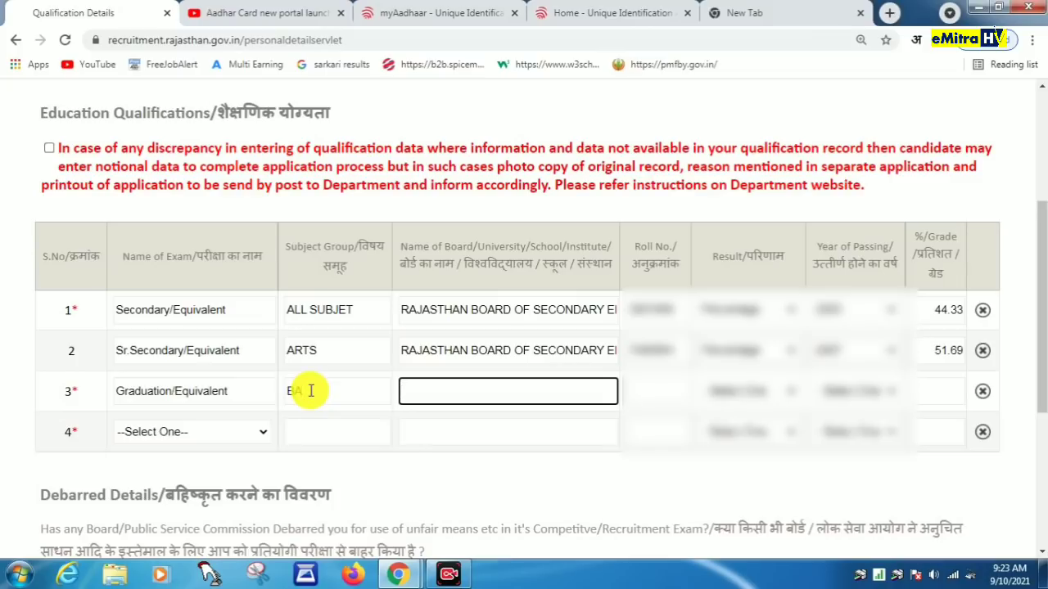
pyautogui.write('MOHAN LAL')
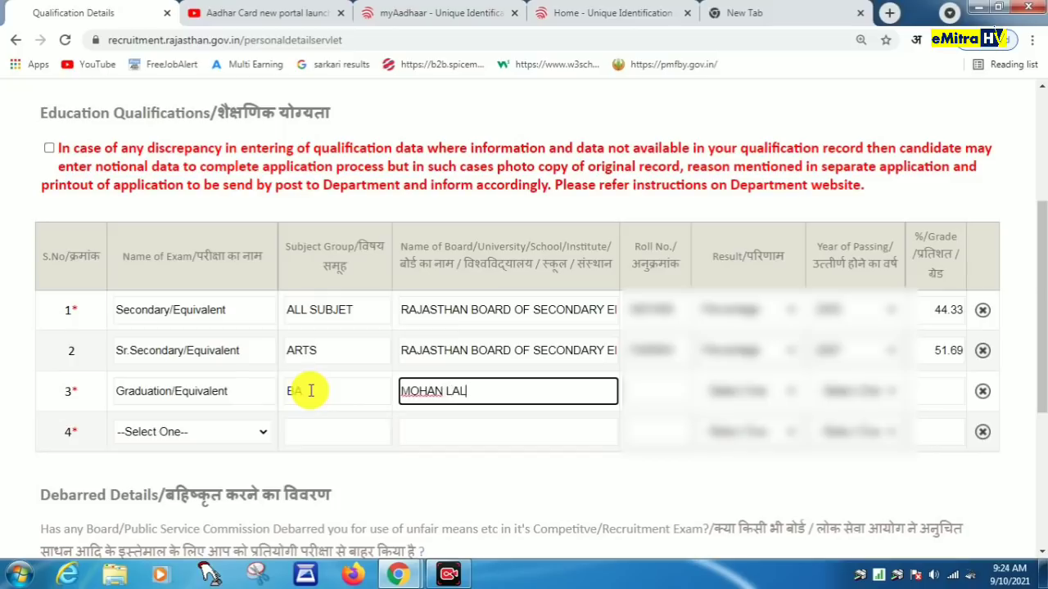
pyautogui.write(' SUKHADIYA ')
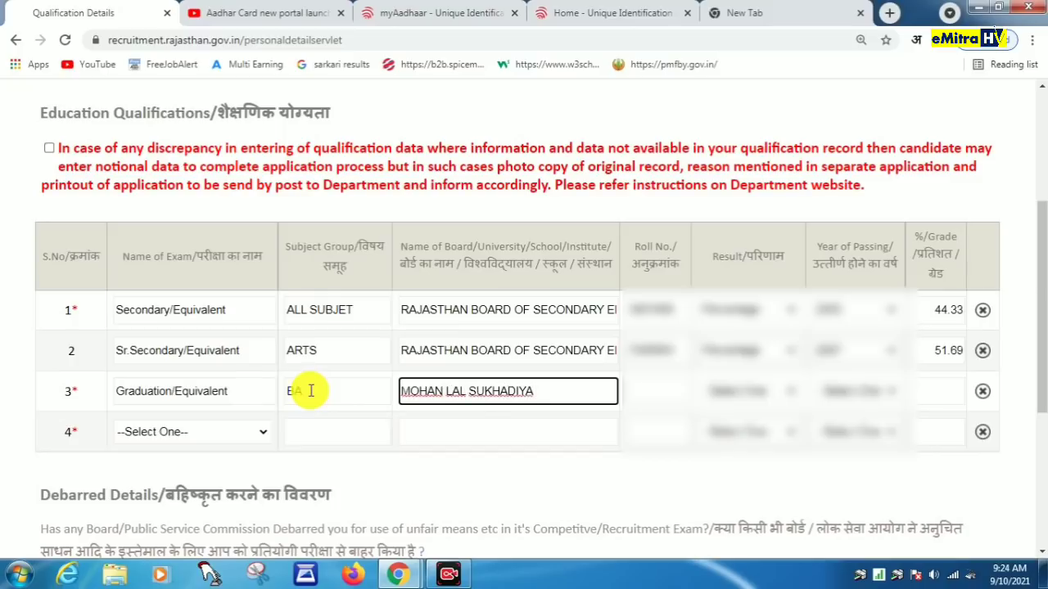
pyautogui.write('UNIVERSITY UDAIP')
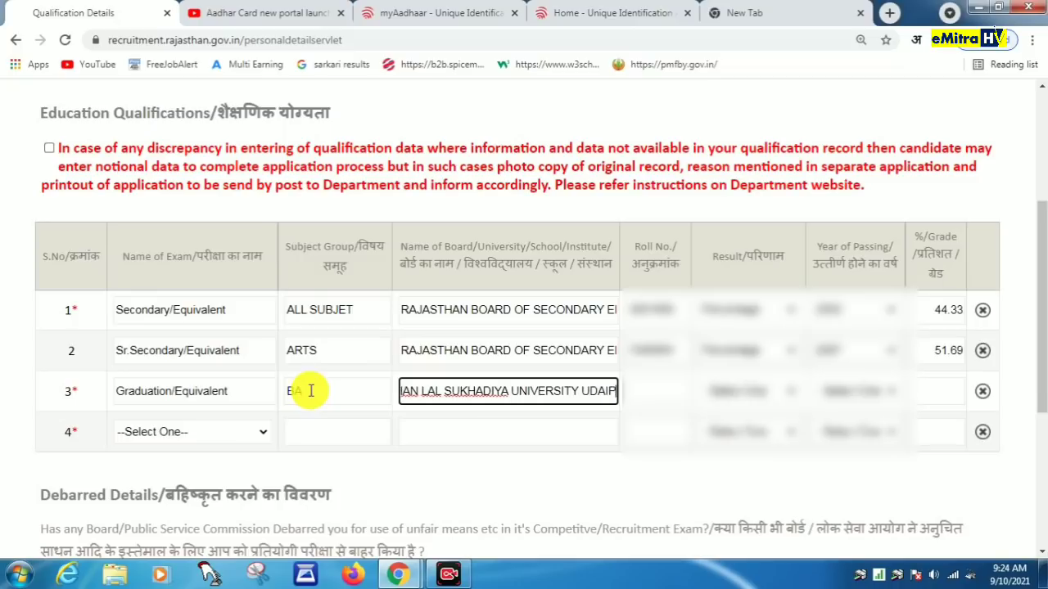
pyautogui.write('UR')
pyautogui.press('Tab')
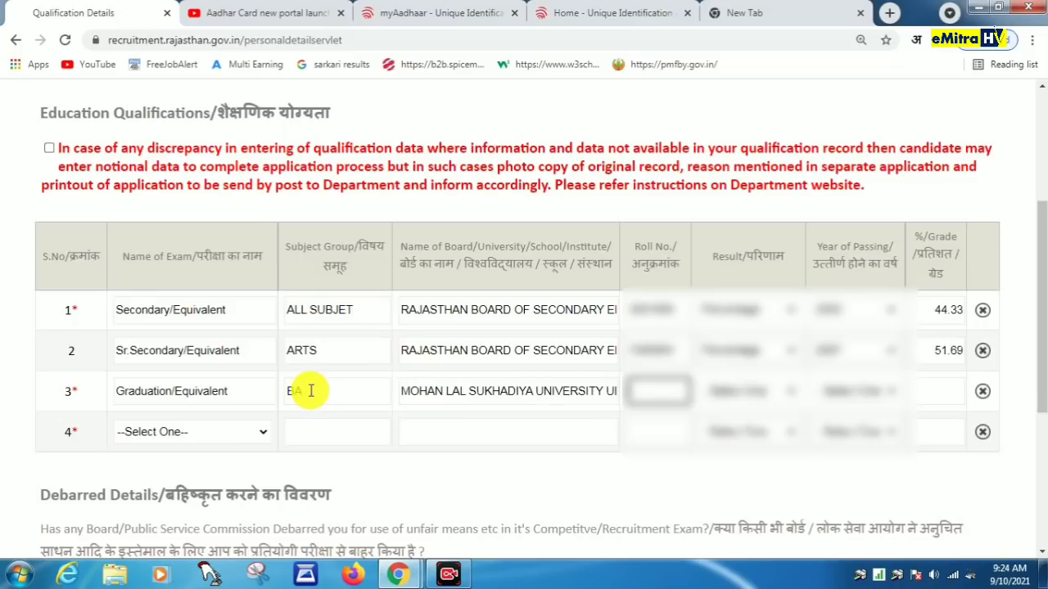
pyautogui.write('8071')
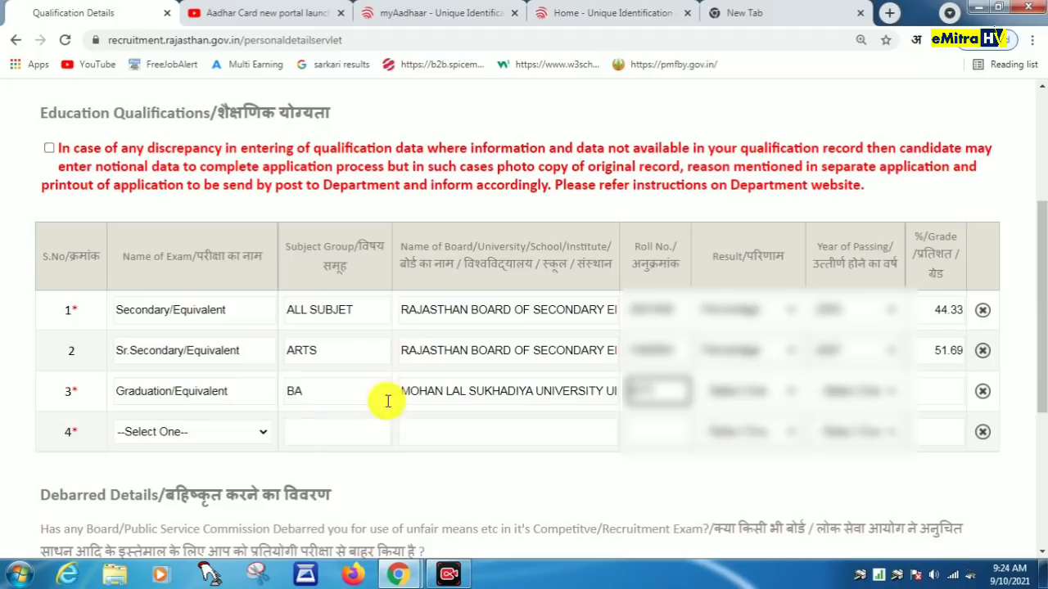
# Step: Set the graduation result to Percentage, passing year 2010 and grade 44.89
pyautogui.click(721, 393)
pyautogui.click(741, 435)
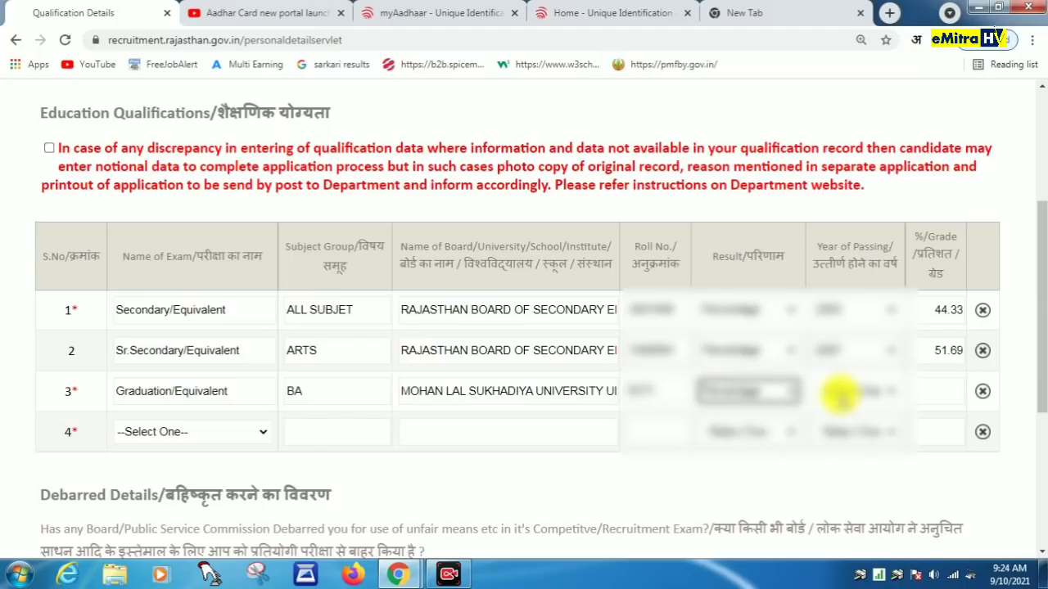
pyautogui.click(843, 393)
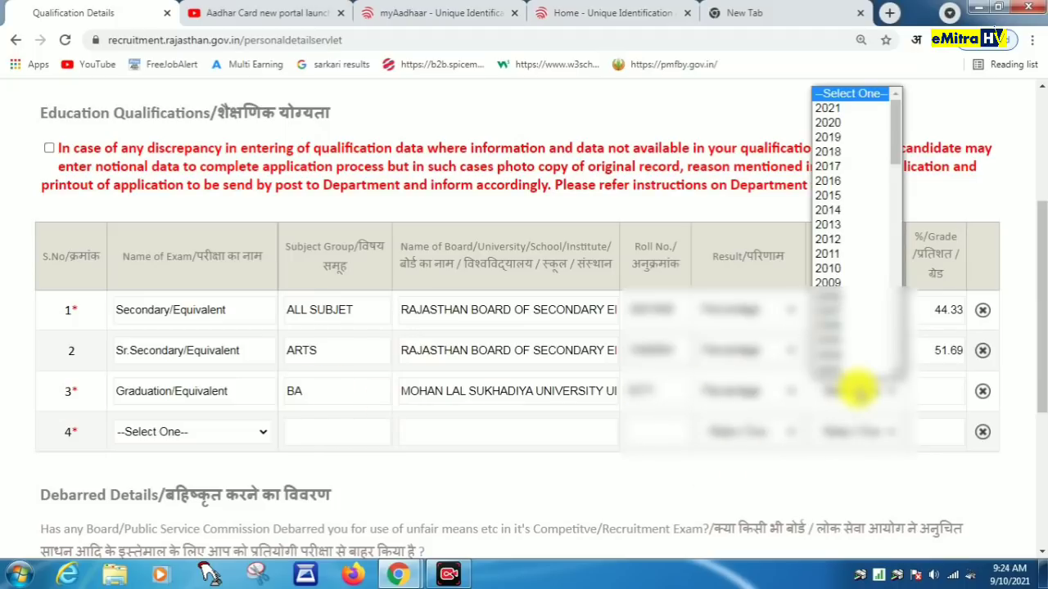
pyautogui.write('2010')
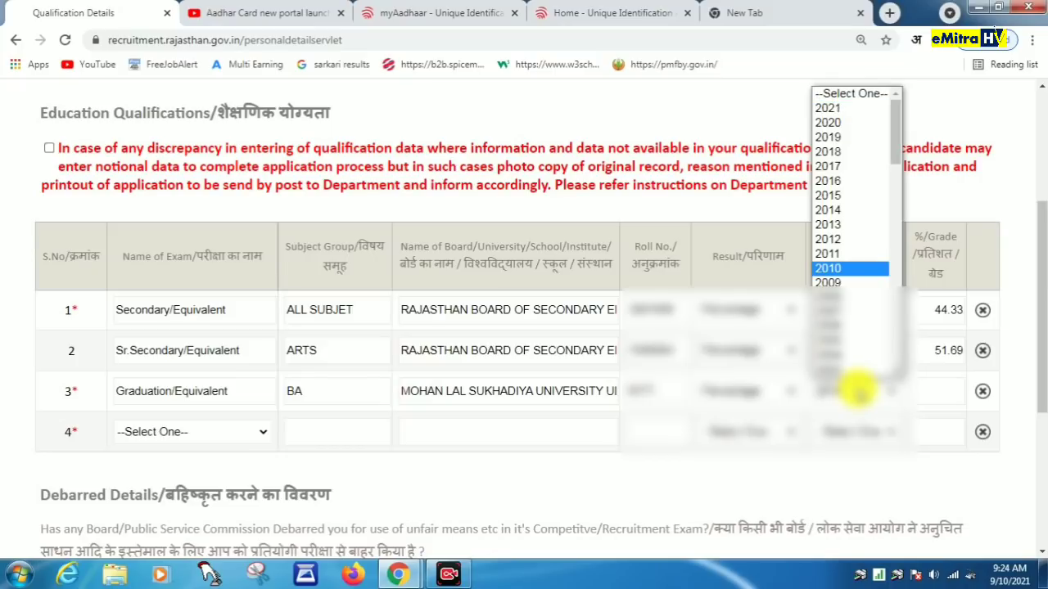
pyautogui.press('Return')
pyautogui.click(934, 390)
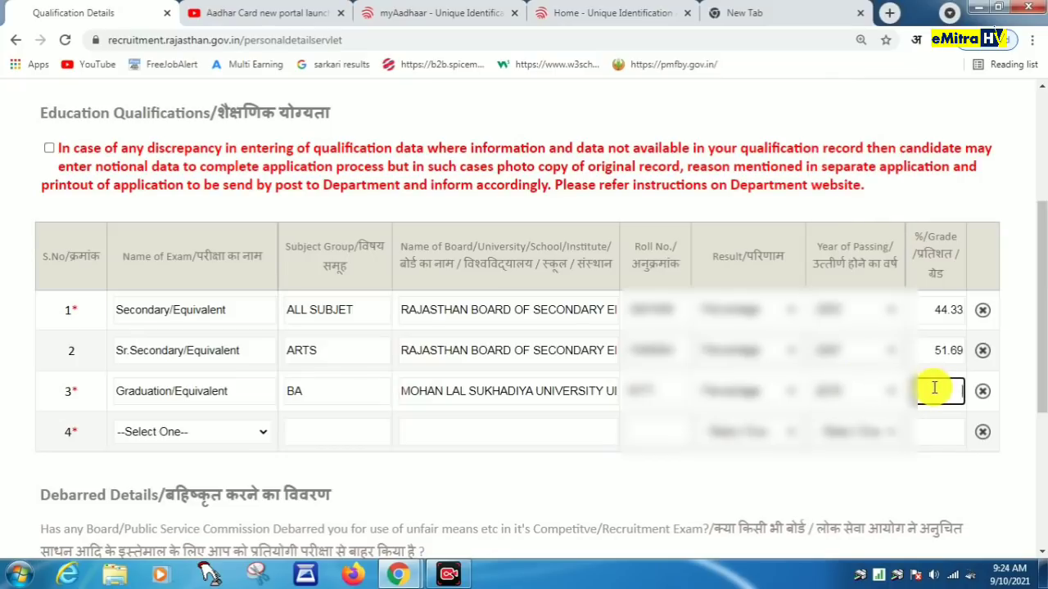
pyautogui.write('44.89')
pyautogui.click(206, 434)
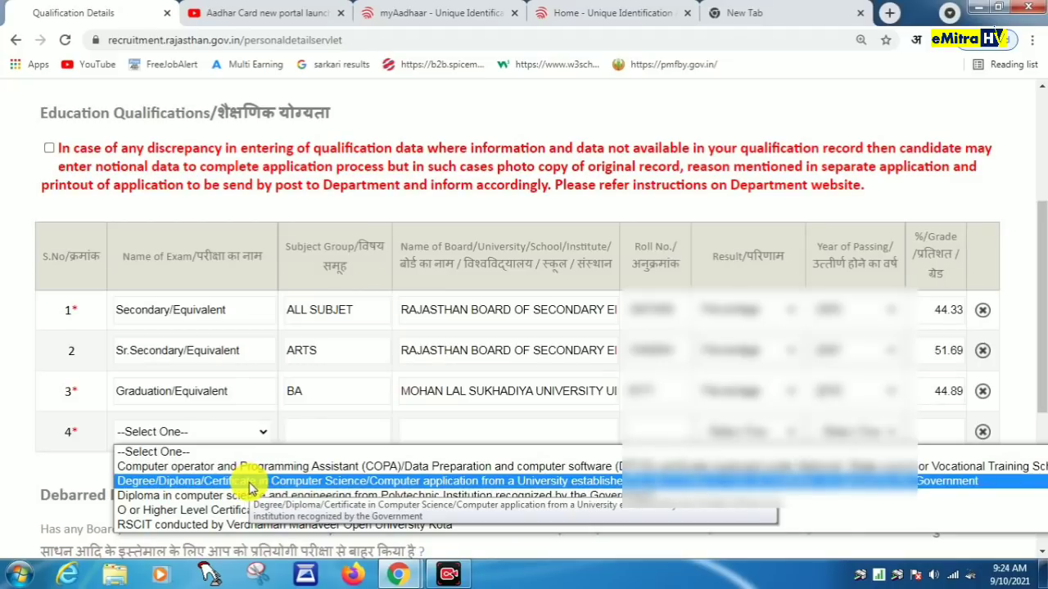
# Step: Fill row 4 with RSCIT, subject COMPUTER, board Vardhaman Mahaveer Open University Kota and the roll number
pyautogui.click(259, 525)
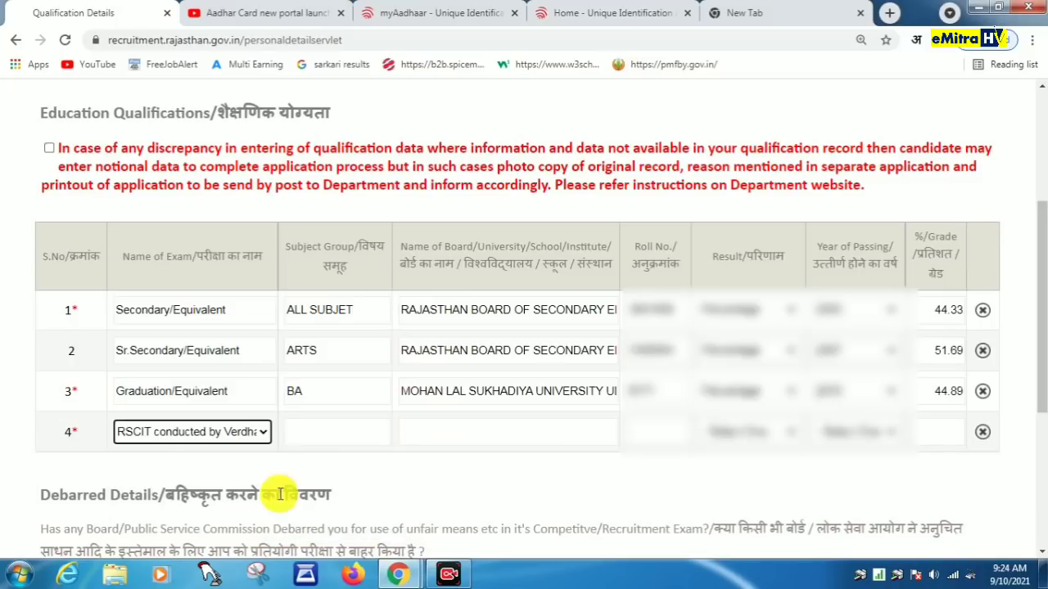
pyautogui.click(321, 439)
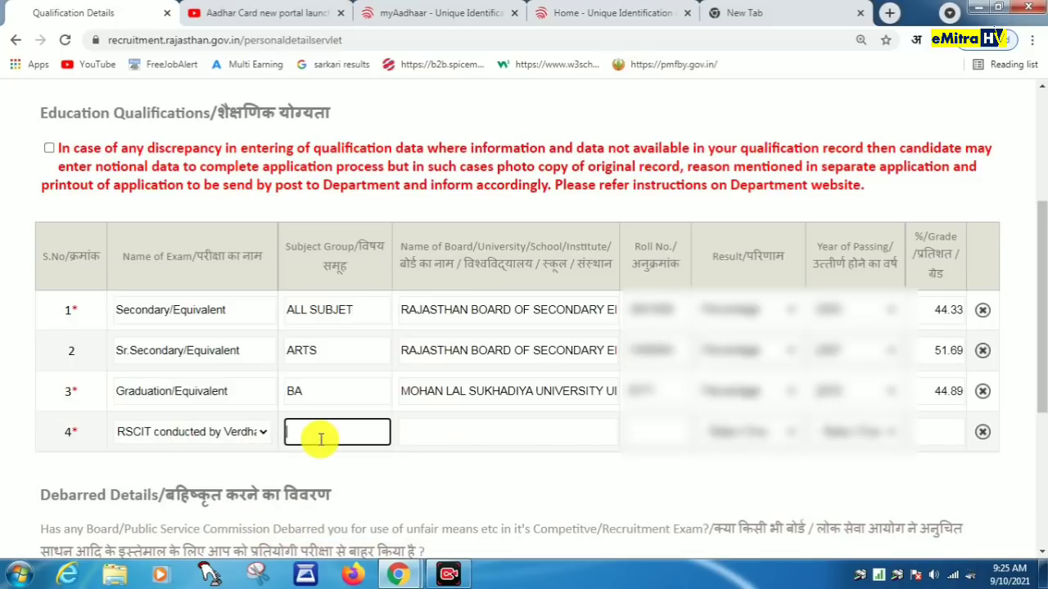
pyautogui.write('COMPUTER')
pyautogui.click(463, 437)
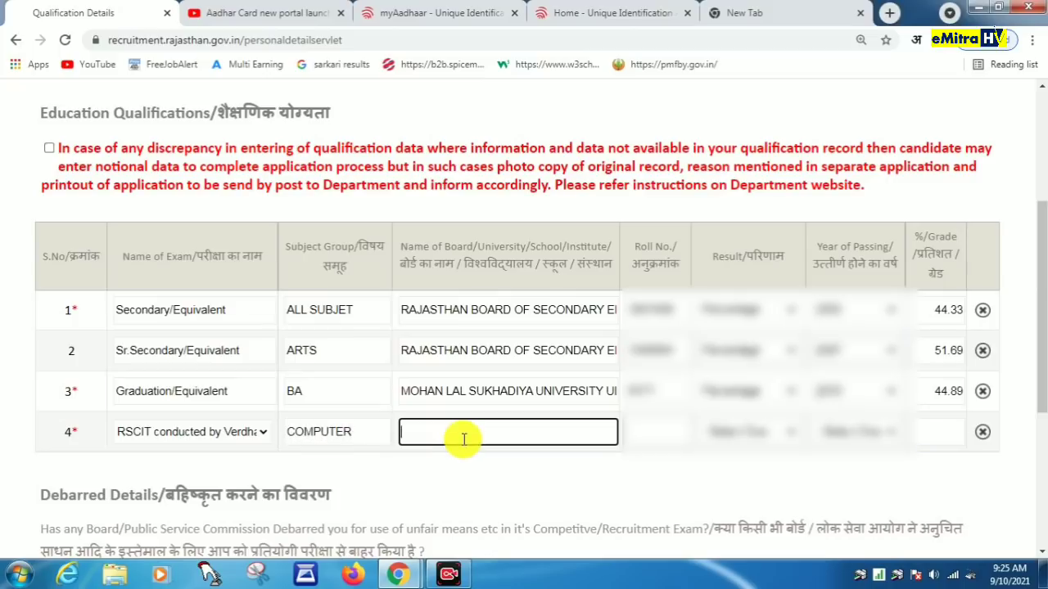
pyautogui.write('VARDHAMAN MA')
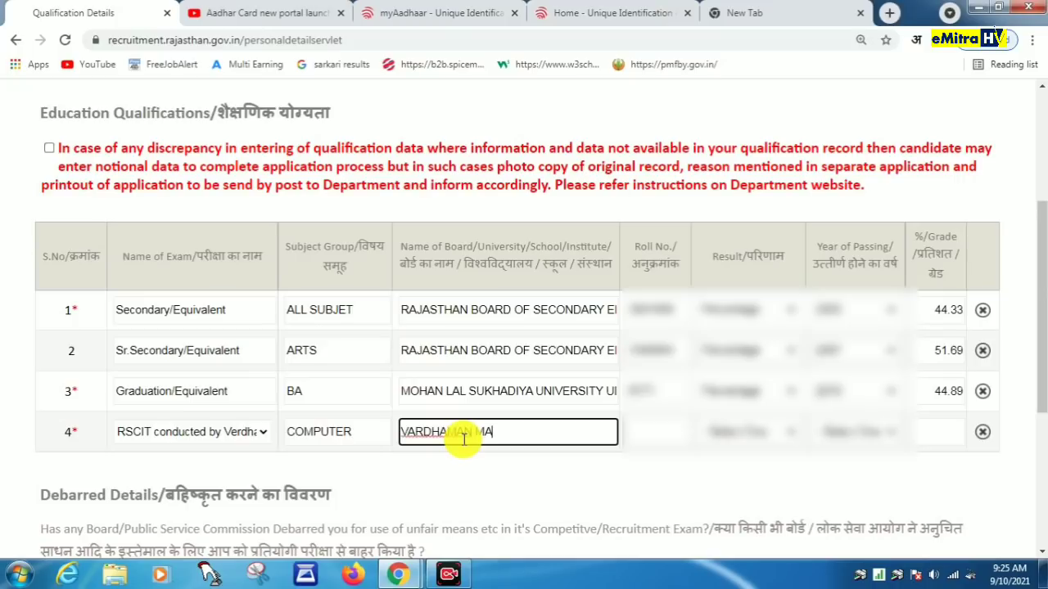
pyautogui.write('HAVEER')
pyautogui.write('OPEN ')
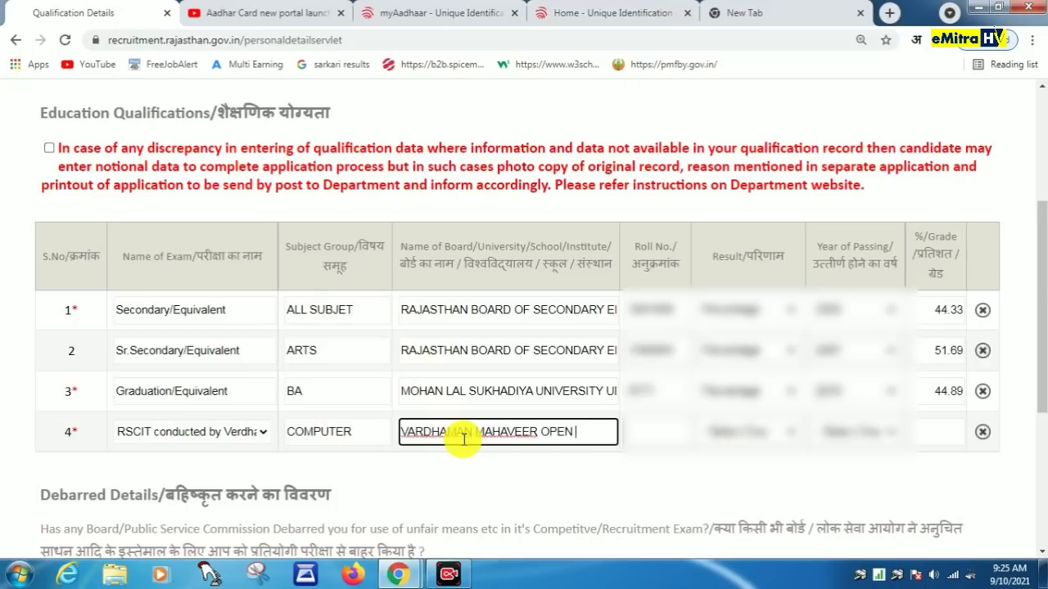
pyautogui.write('UNIVERSITY')
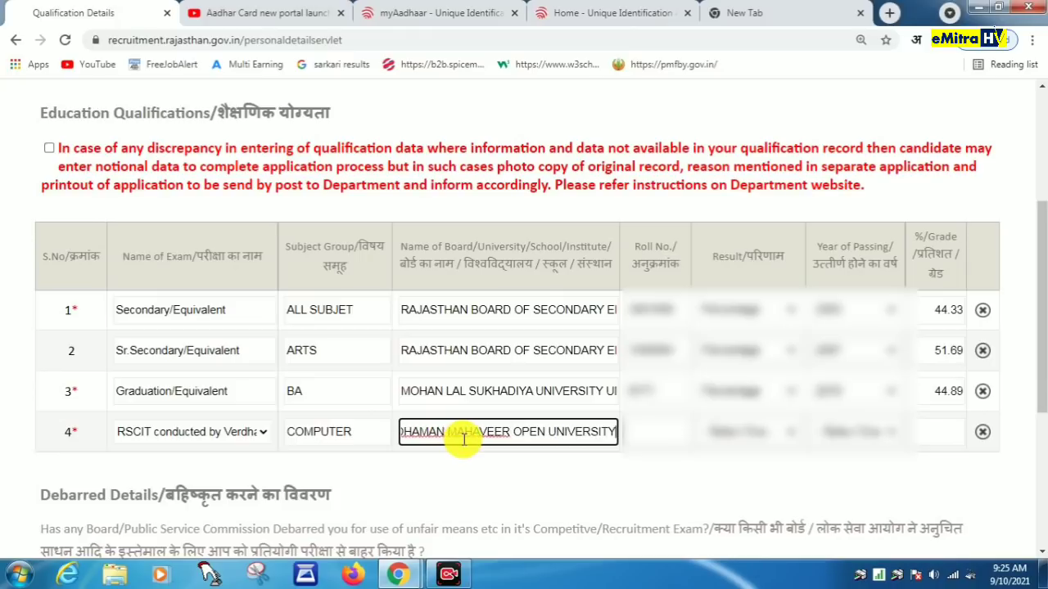
pyautogui.write(' KOTA')
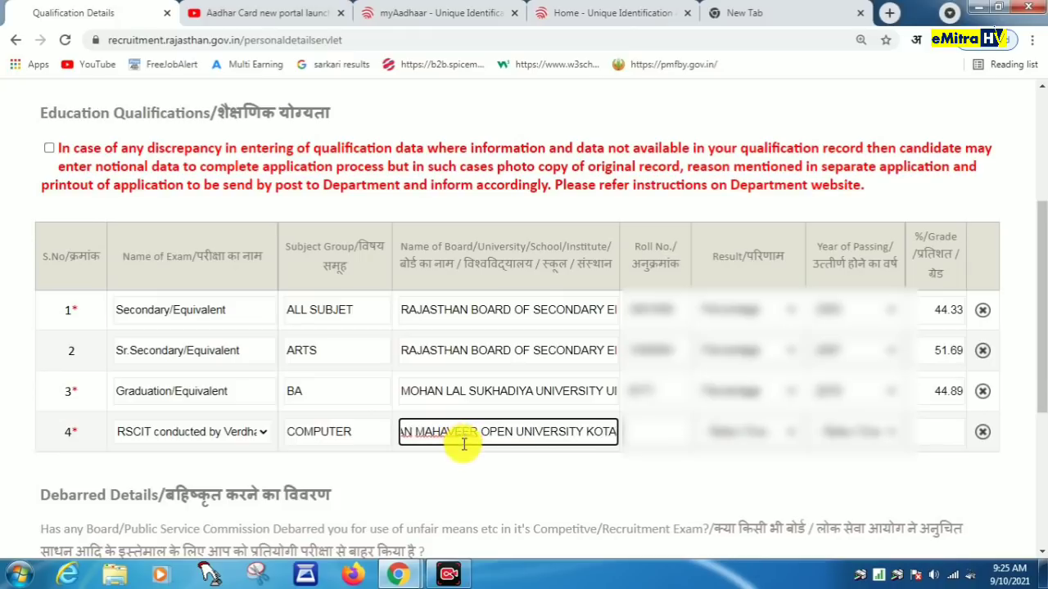
pyautogui.click(655, 432)
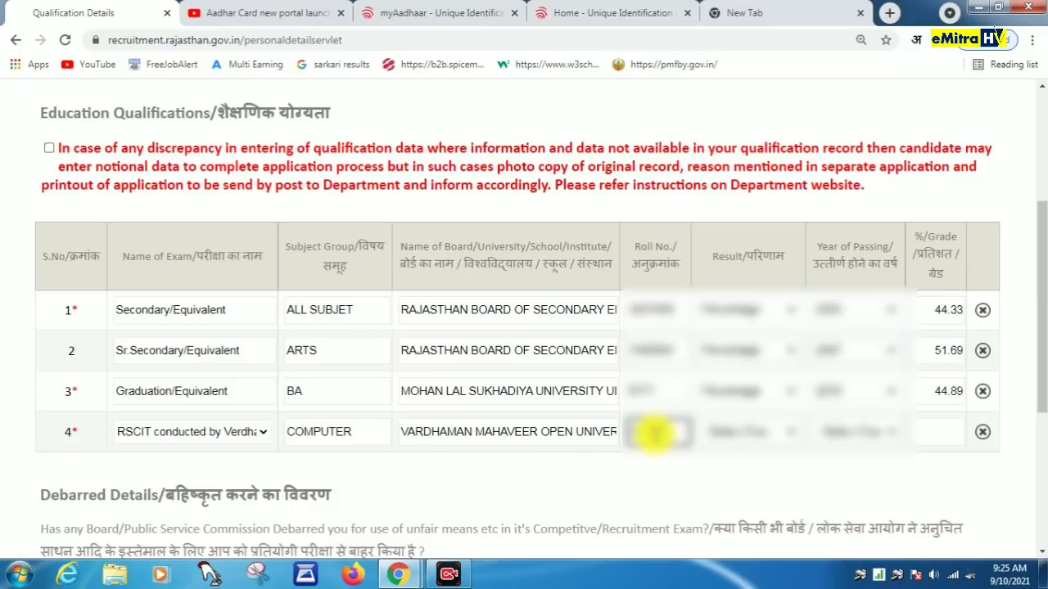
pyautogui.write('000')
# Step: Give the RSCIT row result Percentage, passing year 2014 and grade 53.00
pyautogui.click(757, 430)
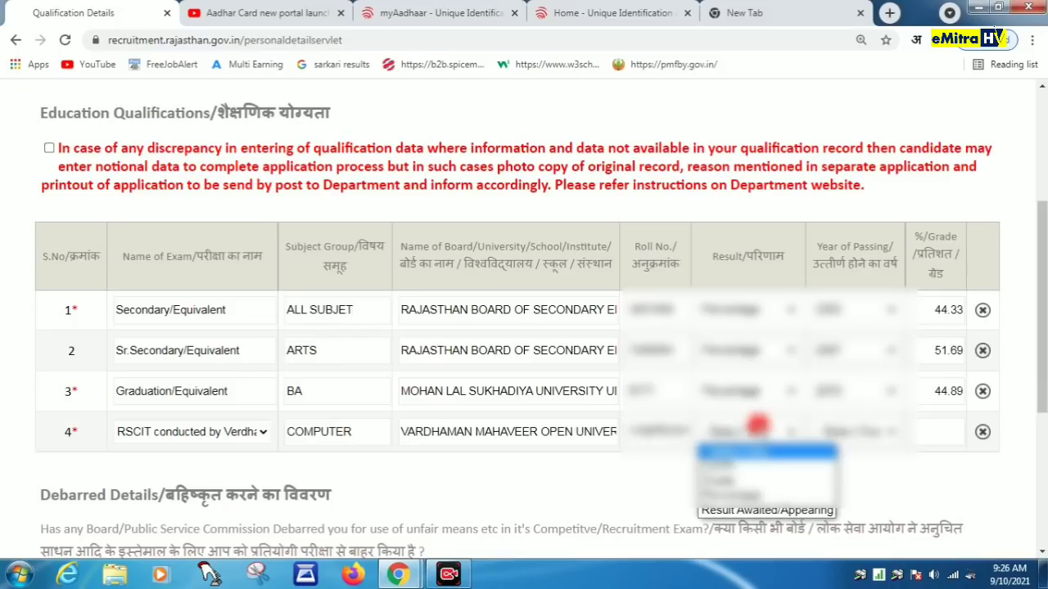
pyautogui.click(749, 489)
pyautogui.click(856, 431)
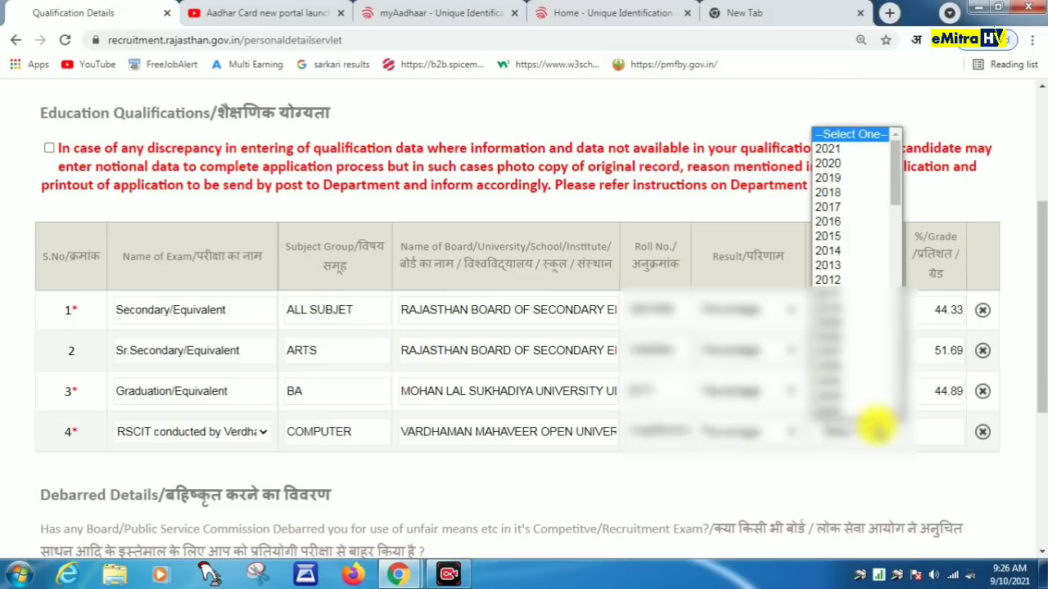
pyautogui.write('2014')
pyautogui.press('Return')
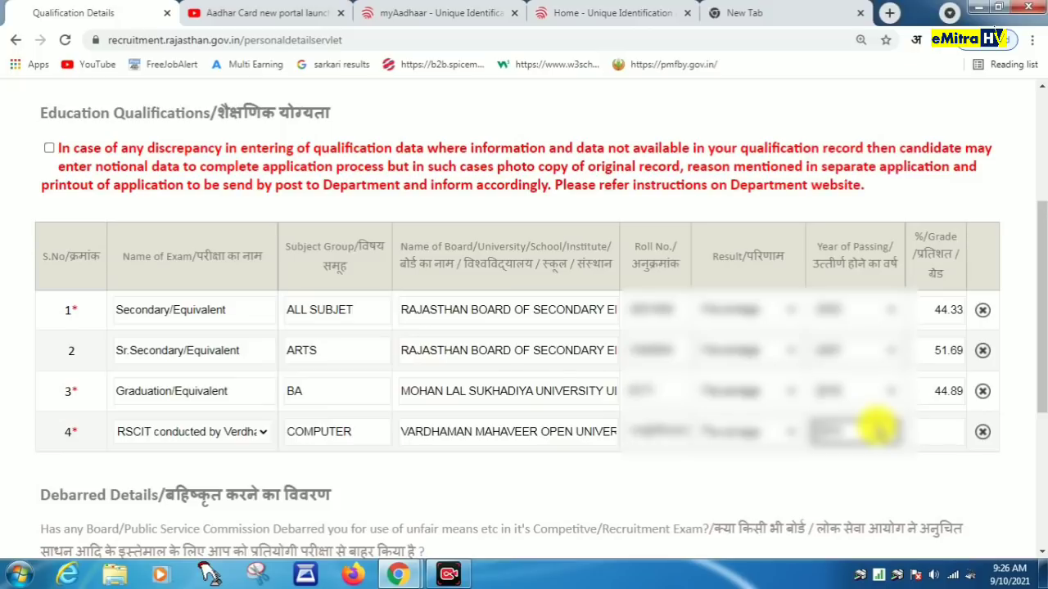
pyautogui.click(947, 426)
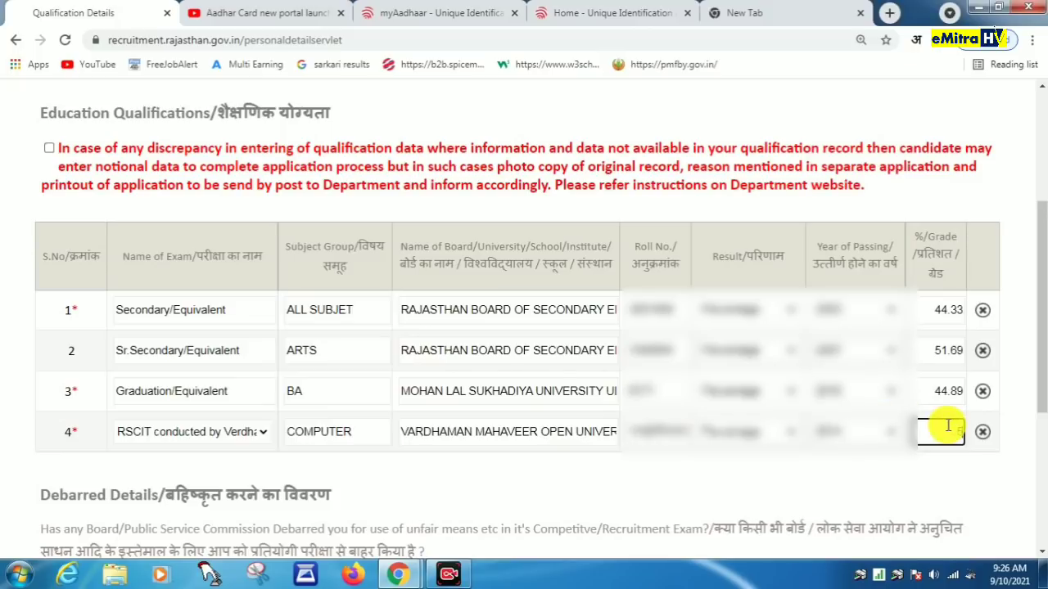
pyautogui.write('53.00')
pyautogui.click(925, 481)
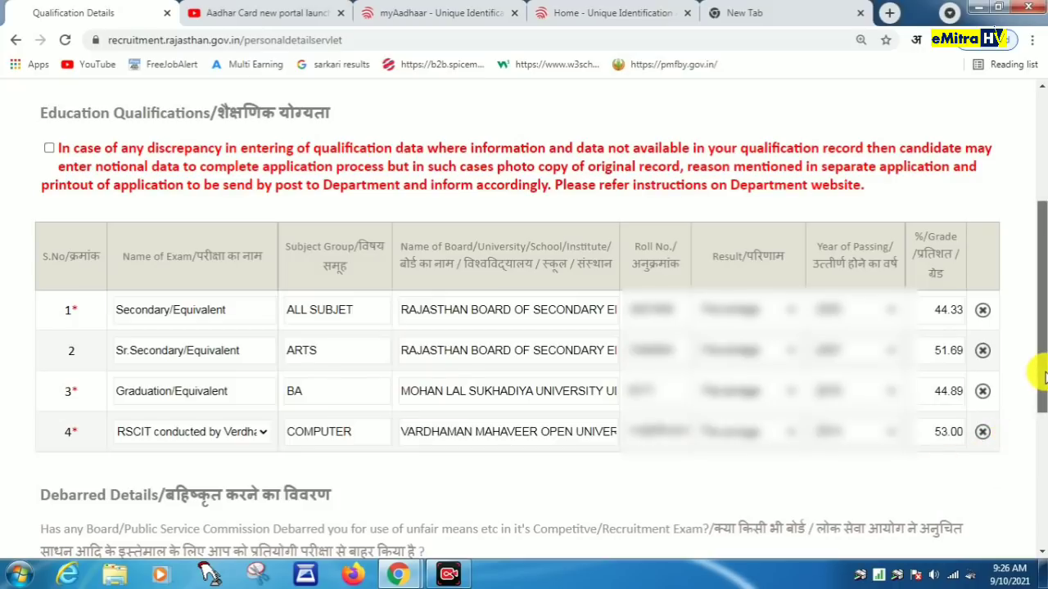
pyautogui.scroll(-4, 382, 292)
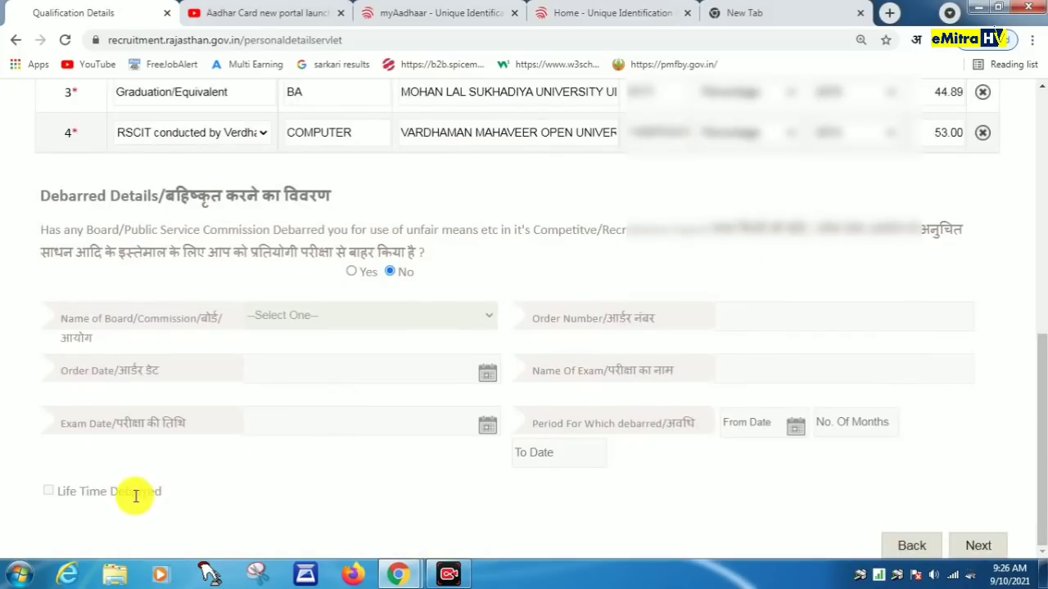
# Step: Tick the qualification discrepancy declaration and advance to Identification Details
pyautogui.click(979, 545)
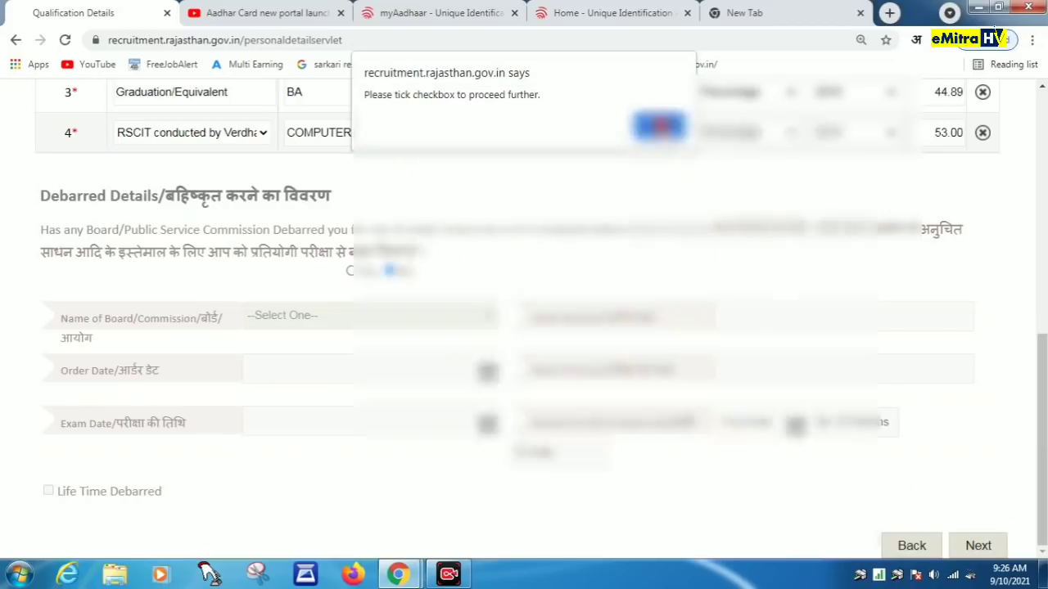
pyautogui.click(660, 126)
pyautogui.click(47, 323)
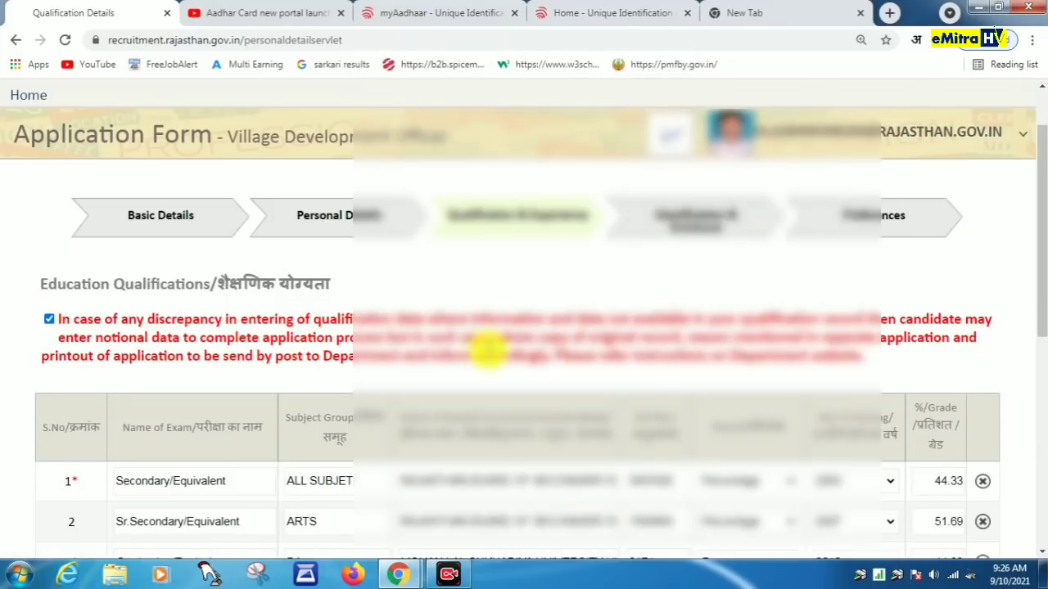
pyautogui.moveTo(1040, 253); pyautogui.dragTo(1038, 497)
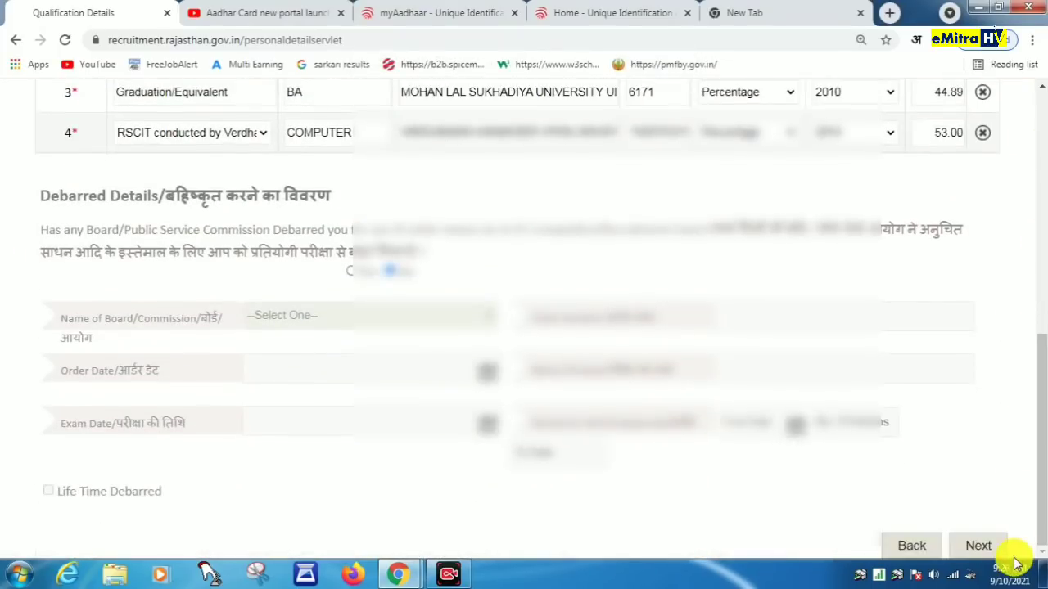
pyautogui.click(976, 546)
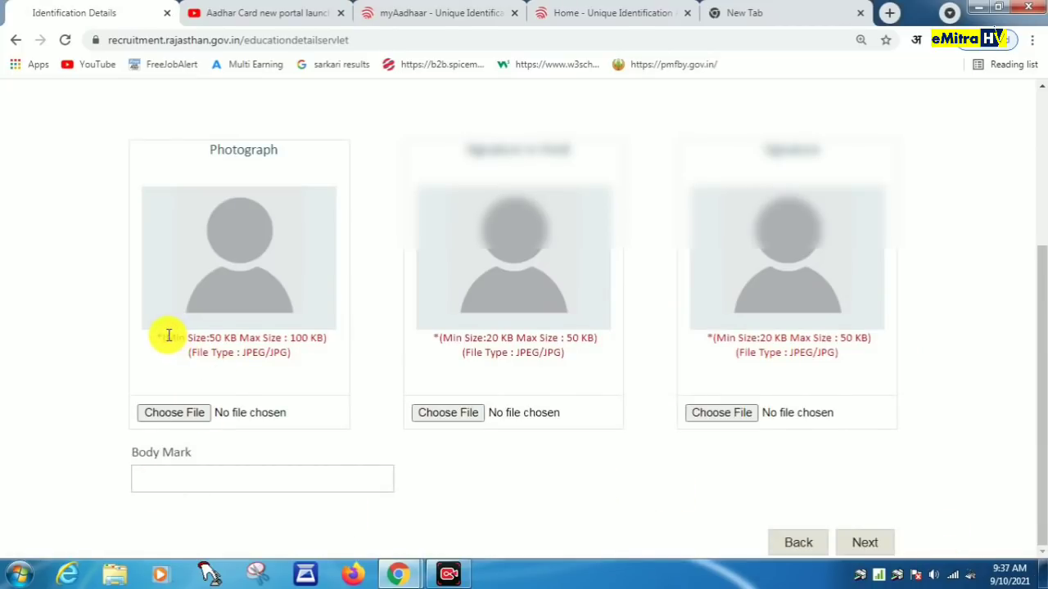
# Step: Upload the pink-background portrait as the photograph, retrying after the site's warning
pyautogui.moveTo(166, 334); pyautogui.dragTo(279, 379)
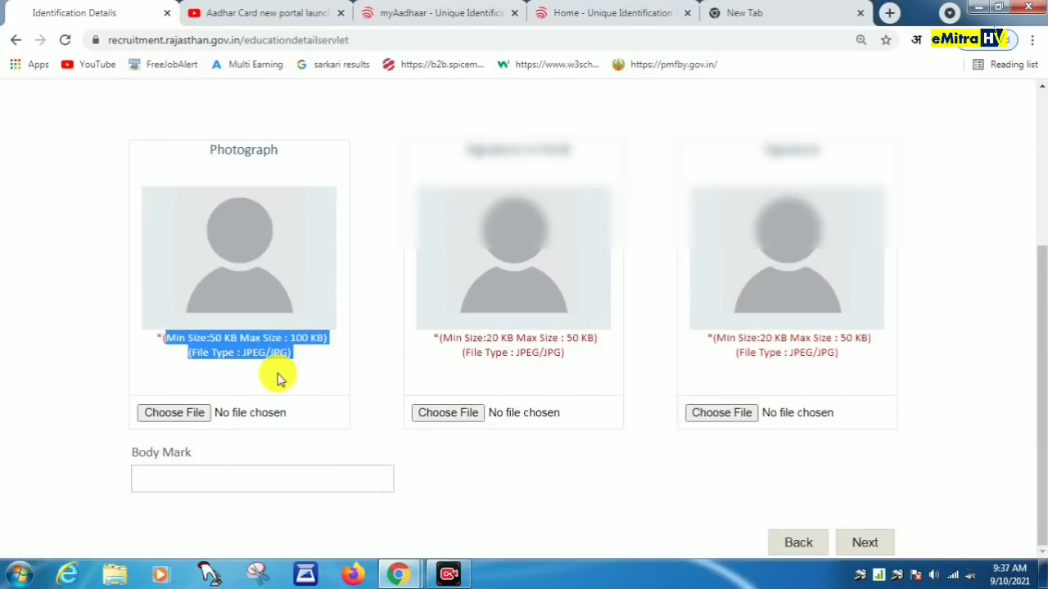
pyautogui.click(181, 415)
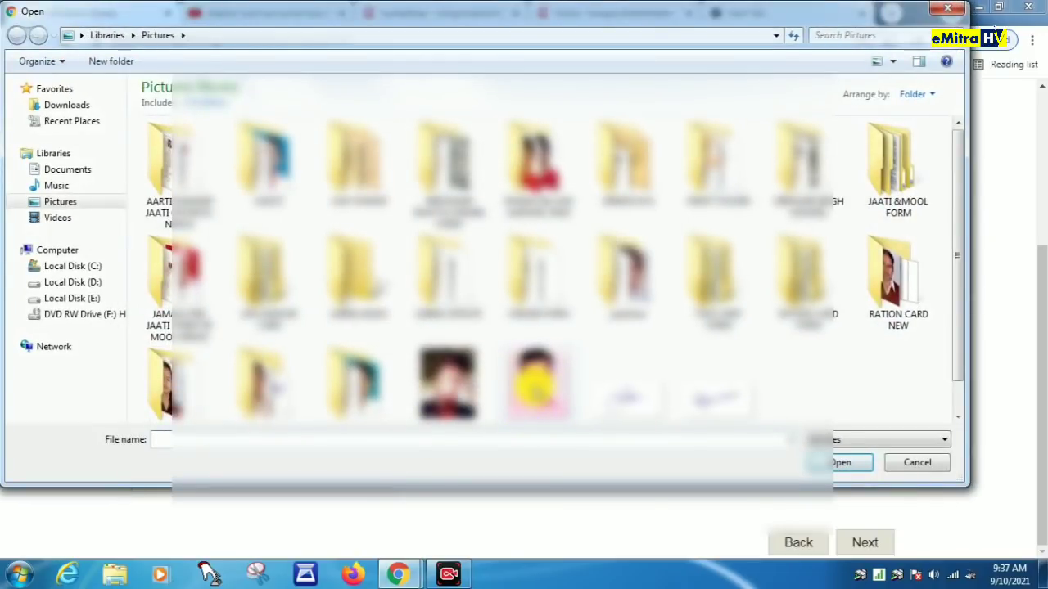
pyautogui.click(536, 384)
pyautogui.click(825, 465)
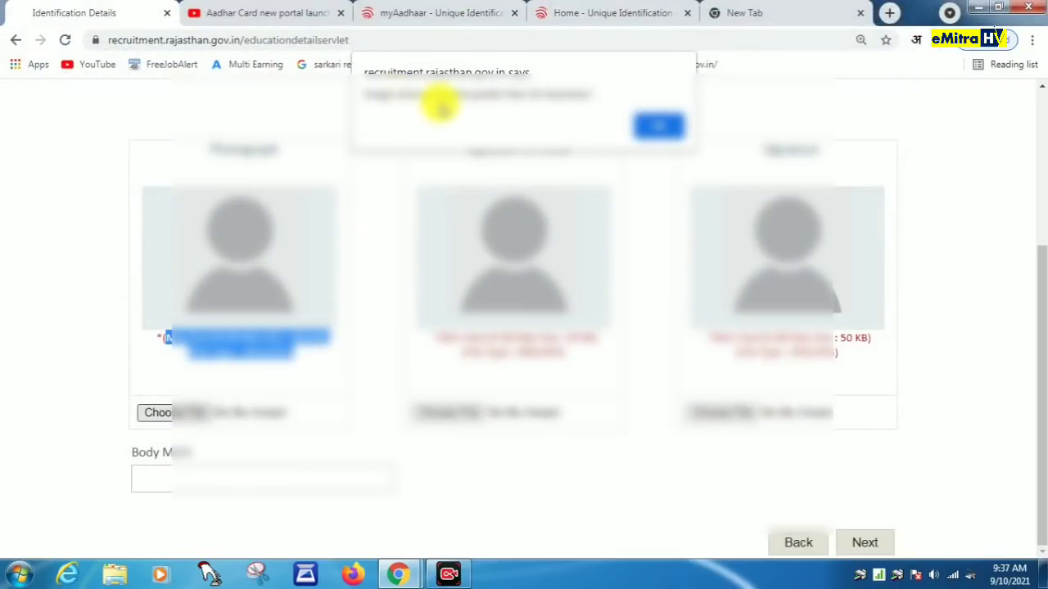
pyautogui.click(655, 123)
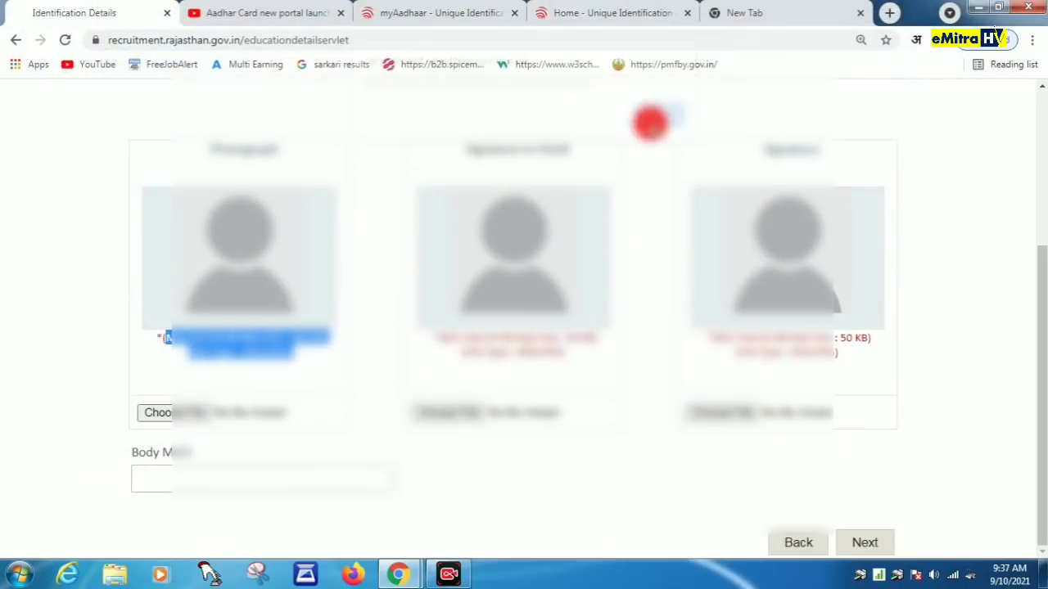
pyautogui.click(417, 405)
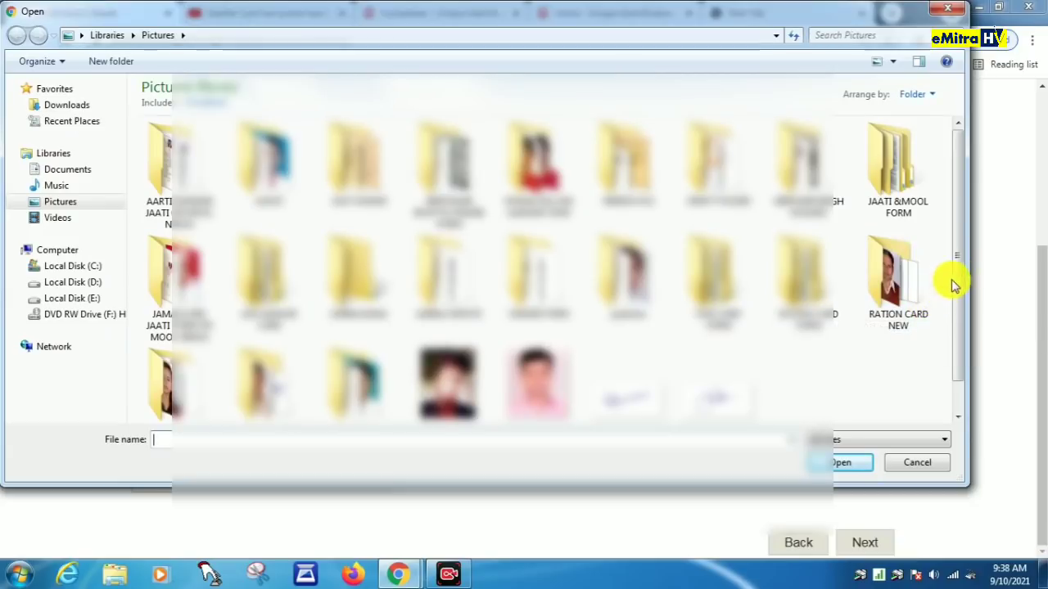
pyautogui.scroll(-1, 958, 327)
pyautogui.click(536, 352)
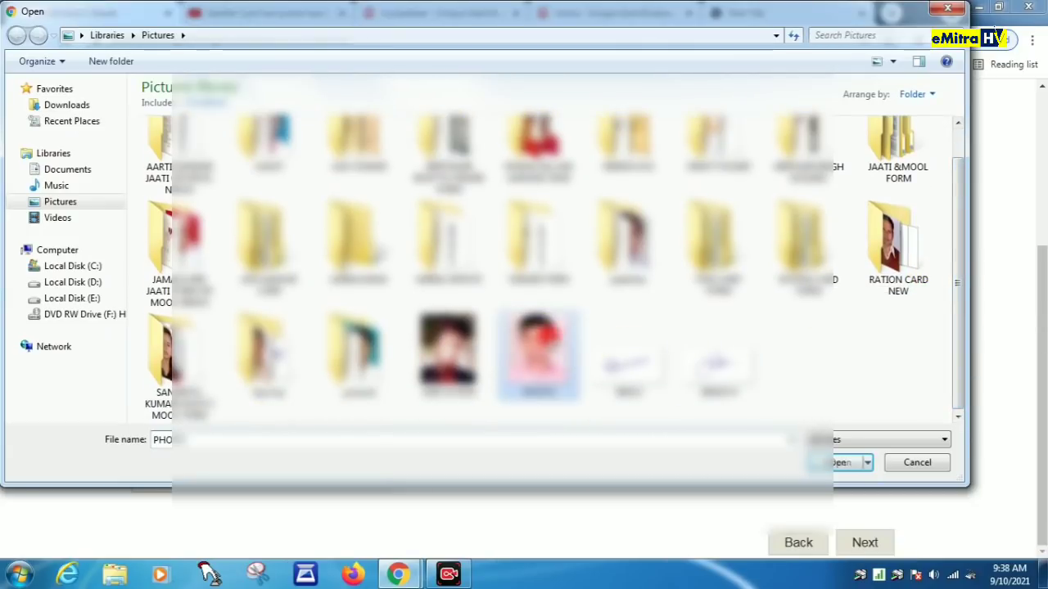
pyautogui.click(846, 463)
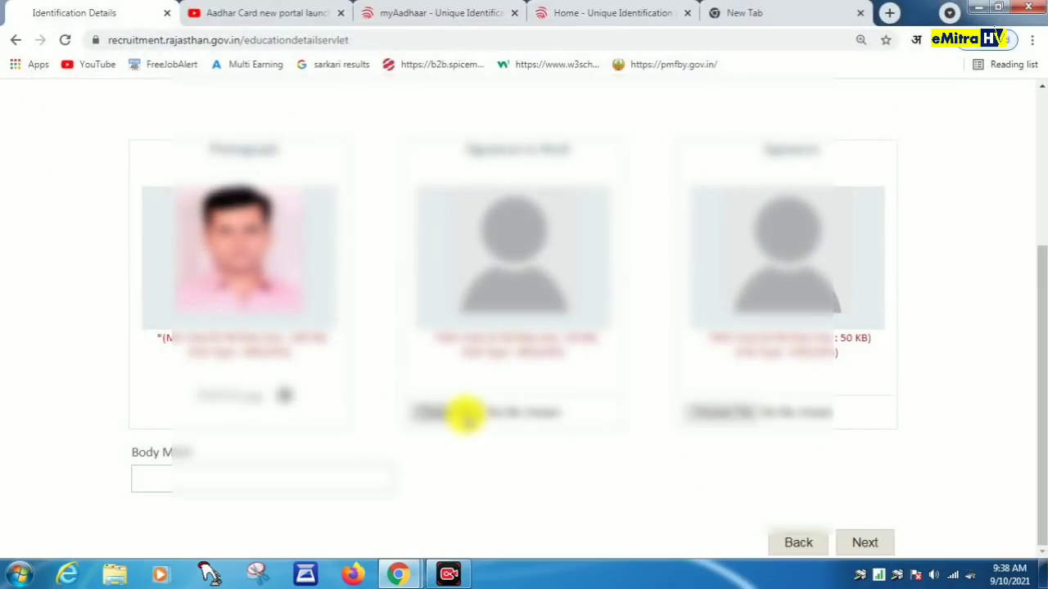
# Step: Upload the two signature images into the second and third upload slots
pyautogui.click(464, 415)
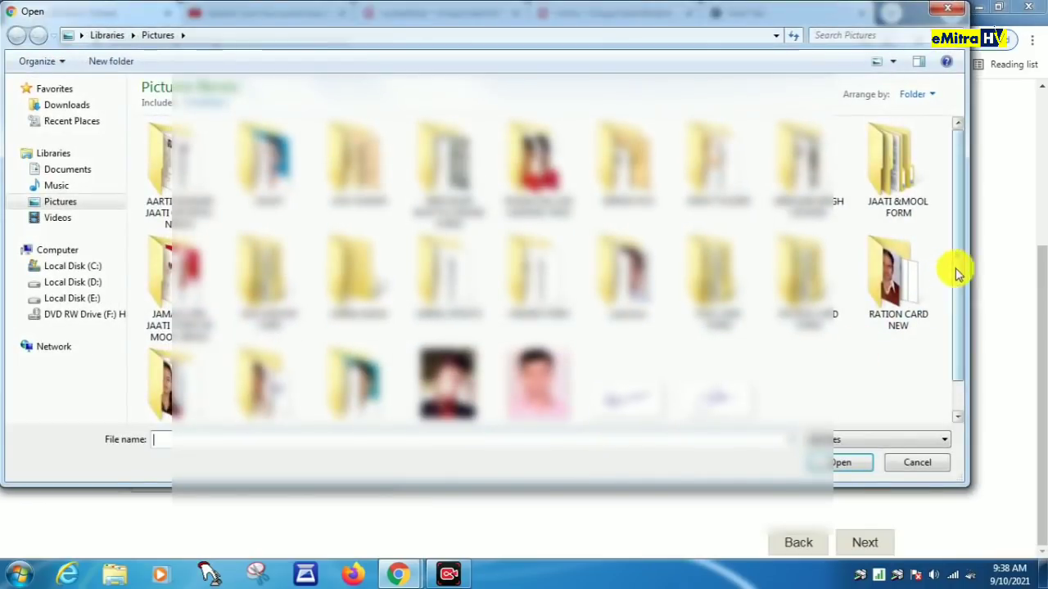
pyautogui.doubleClick(695, 398)
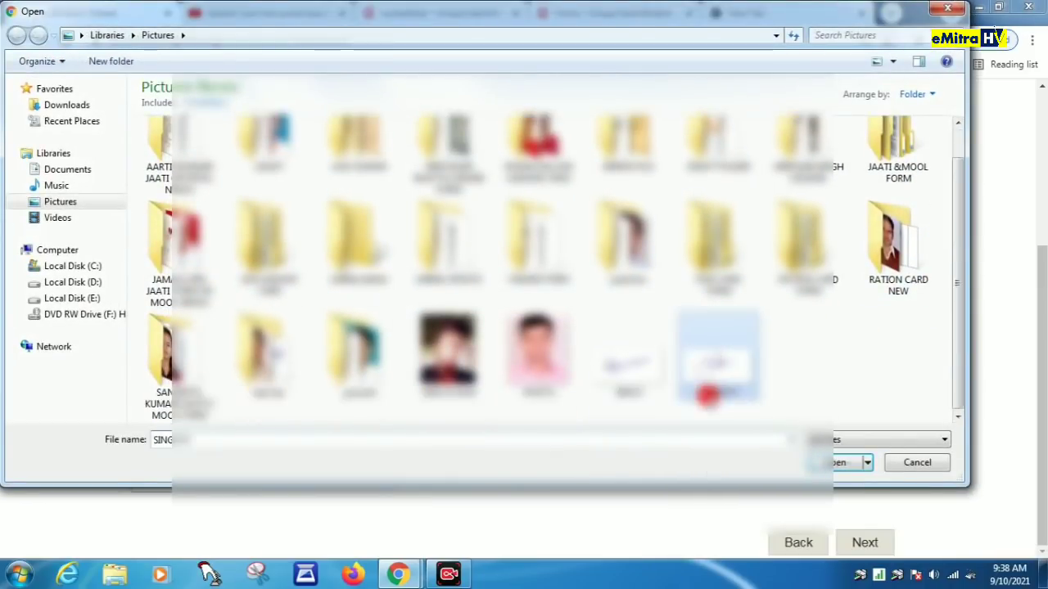
pyautogui.click(713, 412)
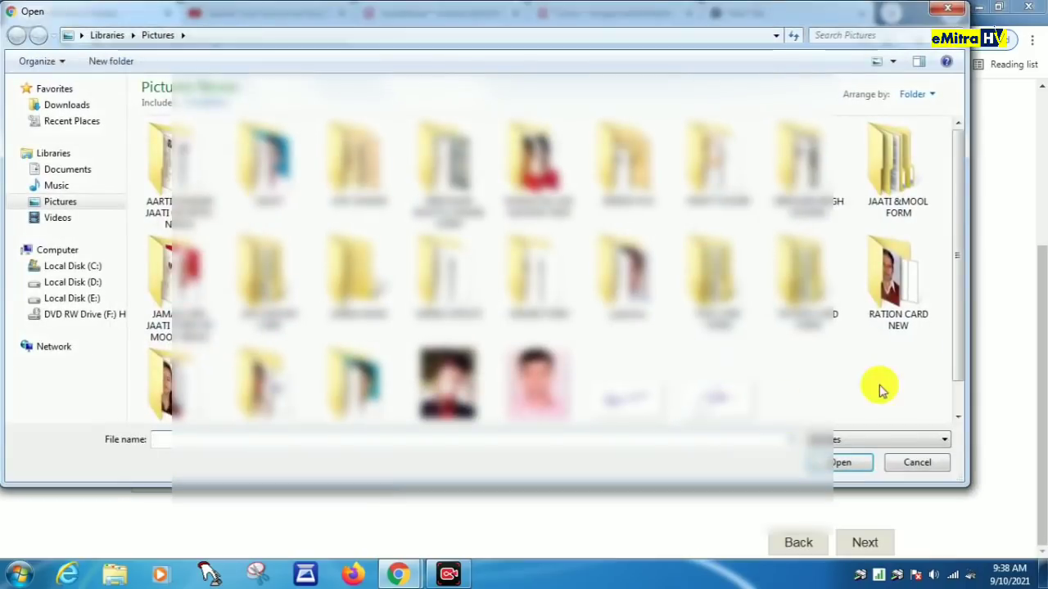
pyautogui.click(630, 405)
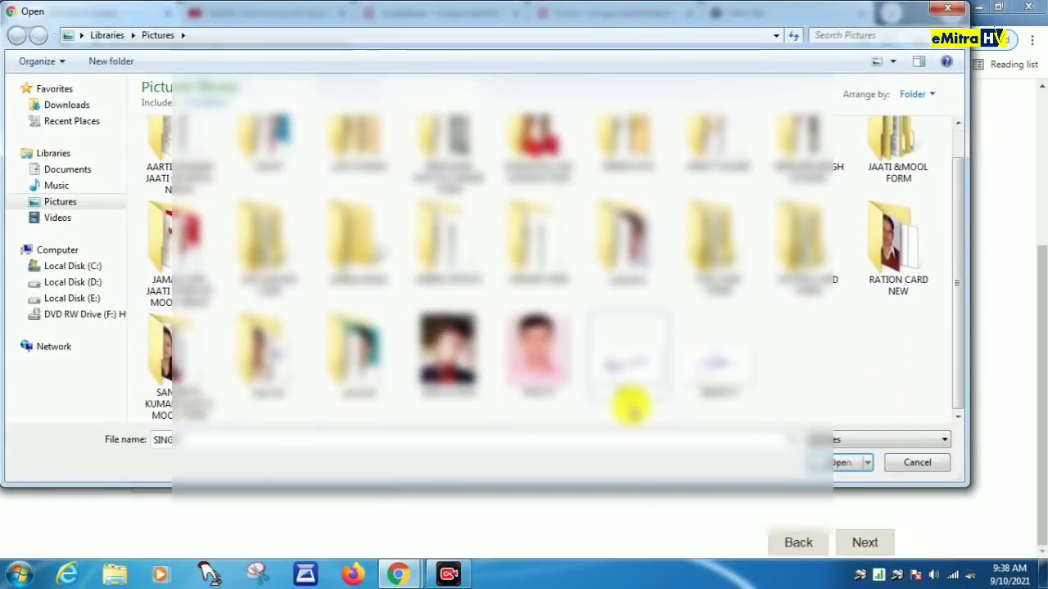
pyautogui.click(843, 463)
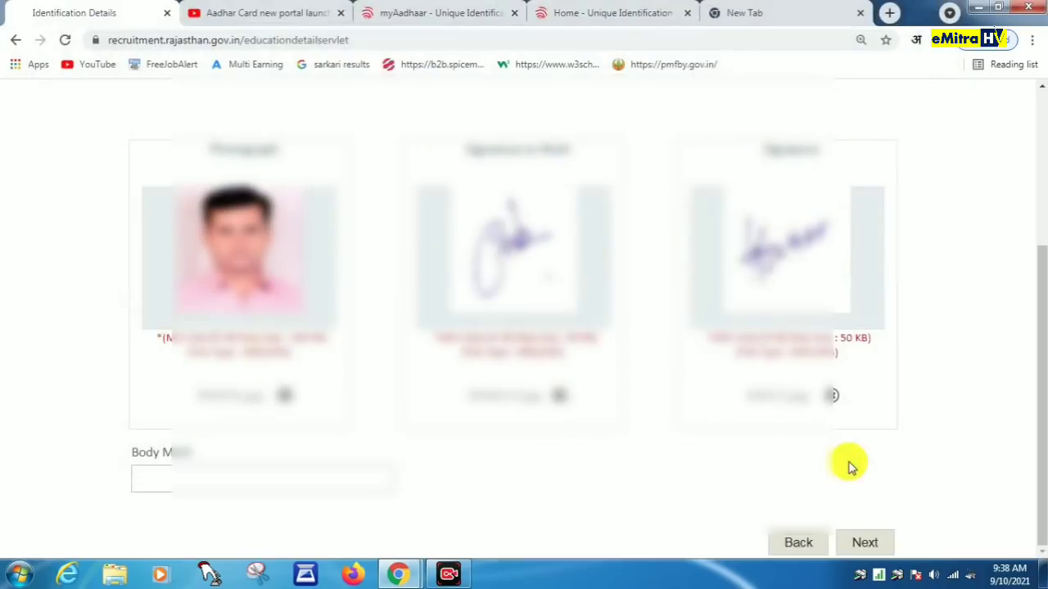
# Step: Fill in the Body Mark field with the applicant's identifying mark and continue
pyautogui.click(163, 483)
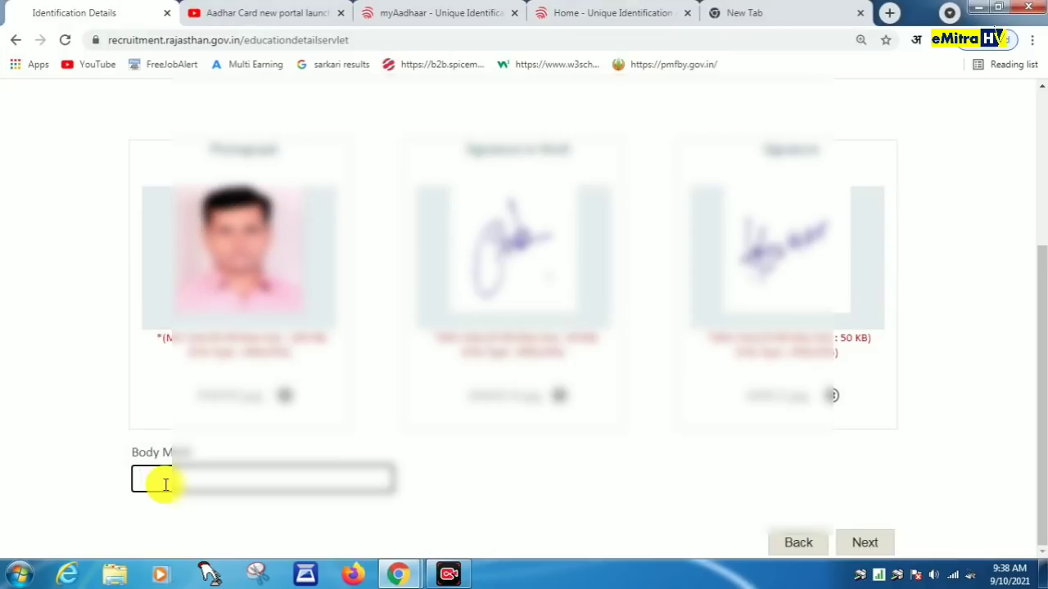
pyautogui.write('dUT MARK ON')
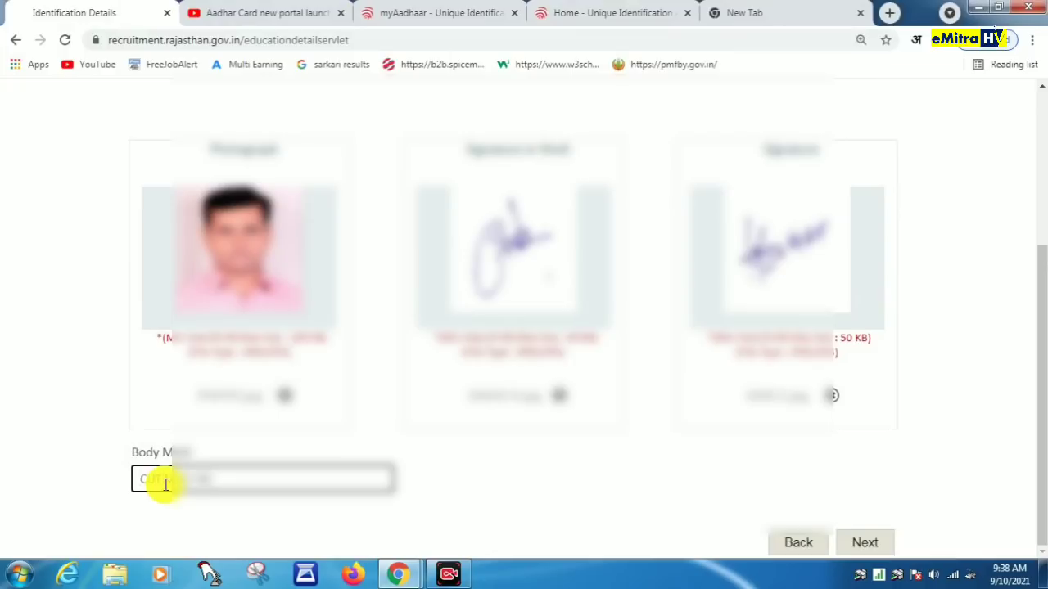
pyautogui.write(' LEFT EYE')
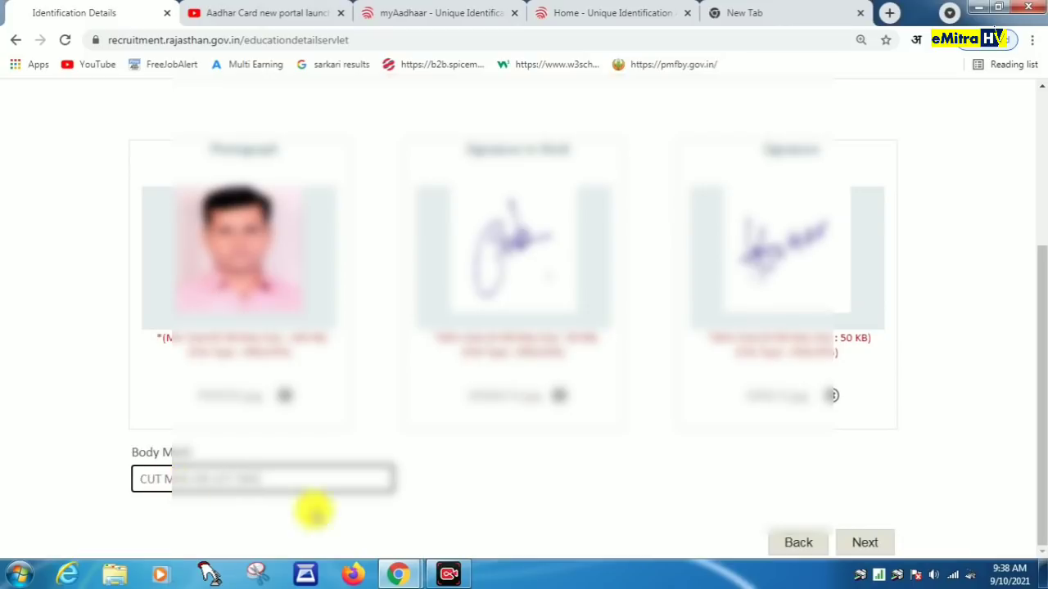
pyautogui.click(414, 498)
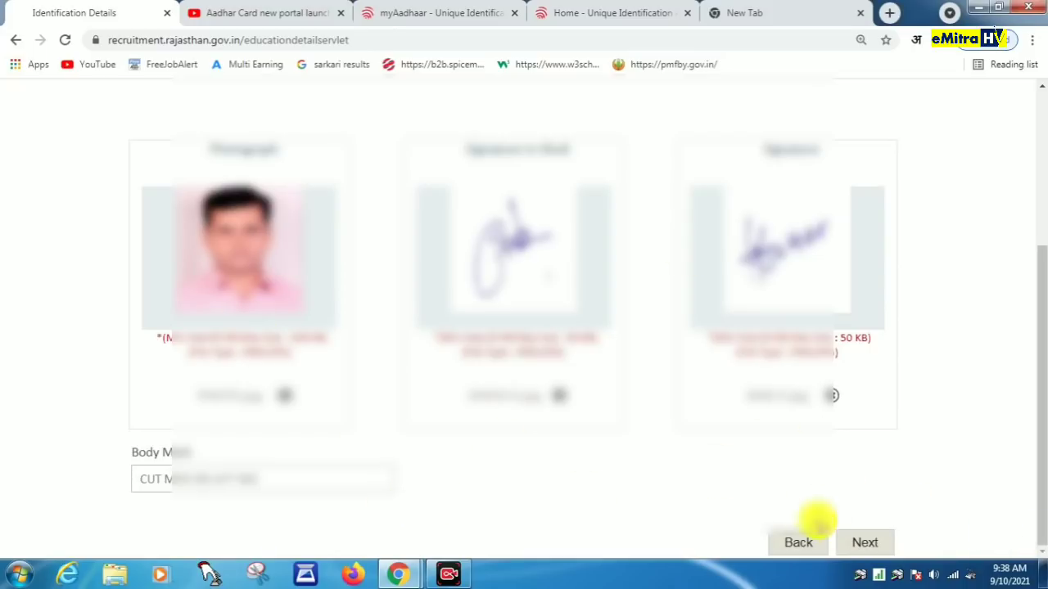
pyautogui.click(864, 542)
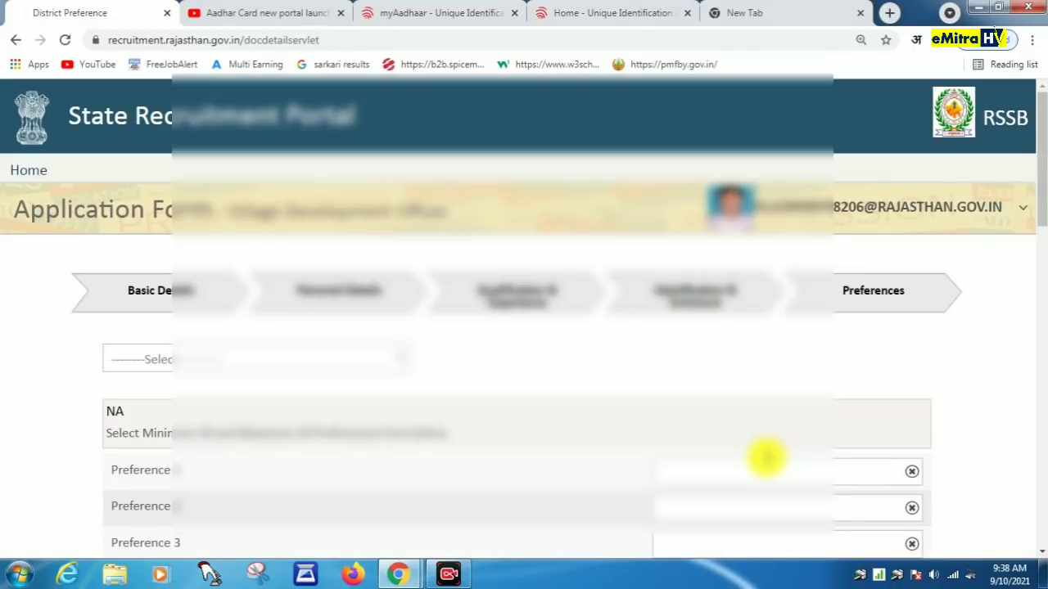
# Step: Set district preferences 1–3 to PALI, SIROHI and JALORE
pyautogui.scroll(-3, 765, 458)
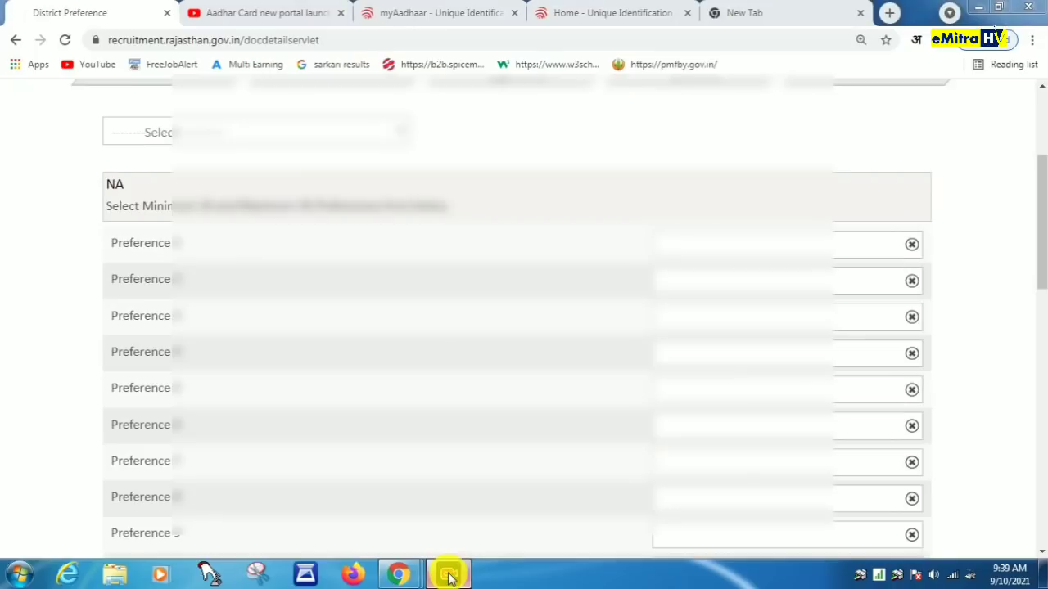
pyautogui.click(209, 140)
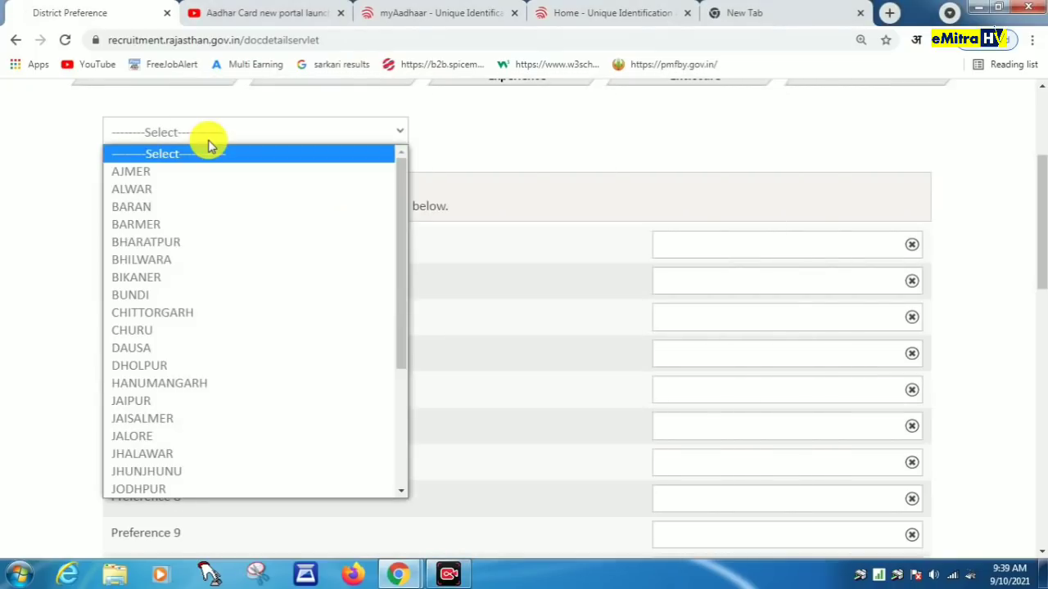
pyautogui.scroll(-3, 204, 293)
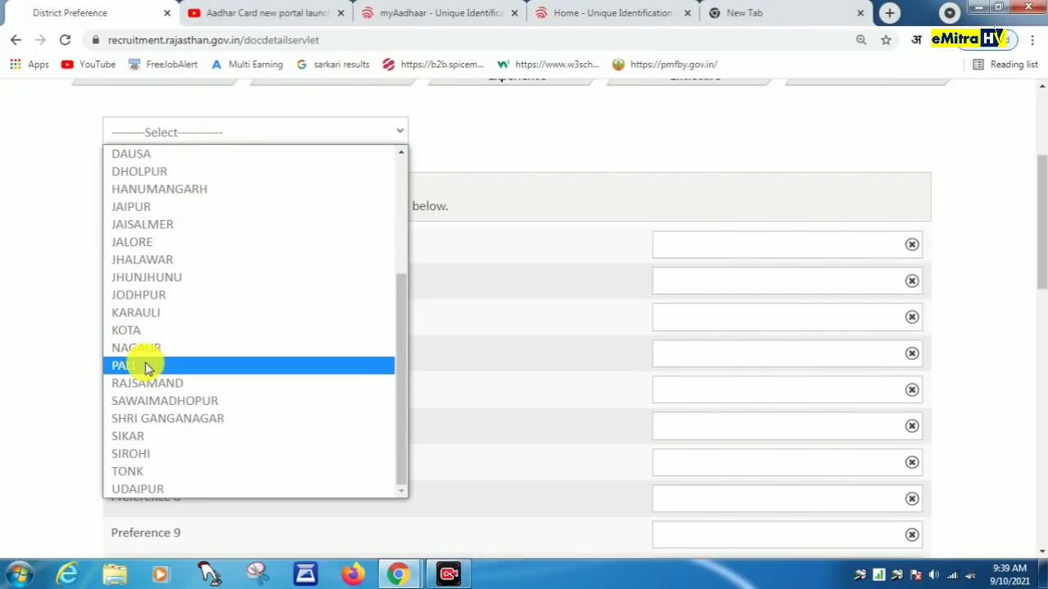
pyautogui.click(147, 368)
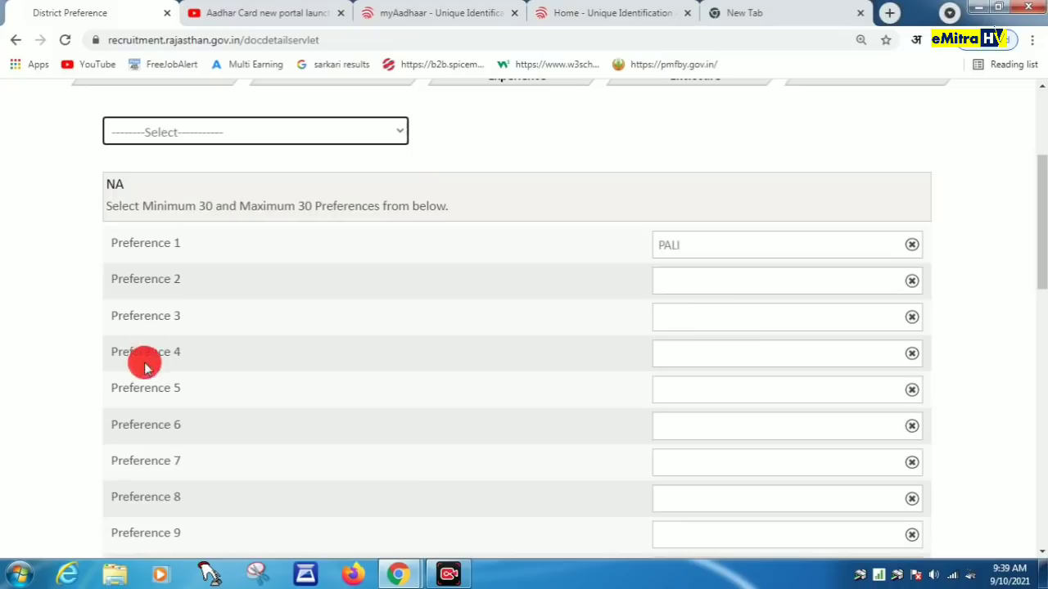
pyautogui.click(260, 136)
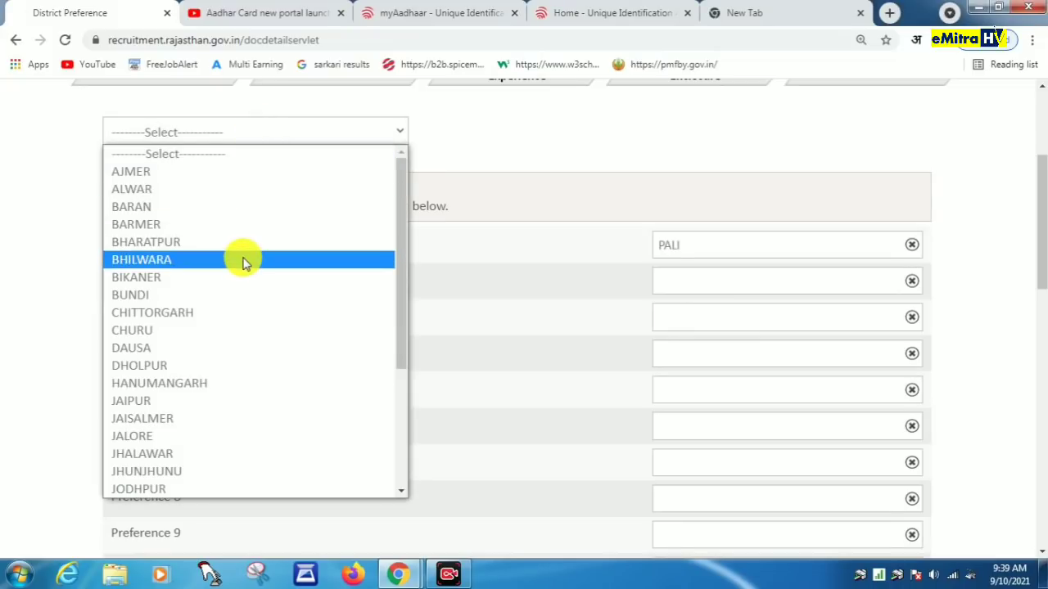
pyautogui.press('s')
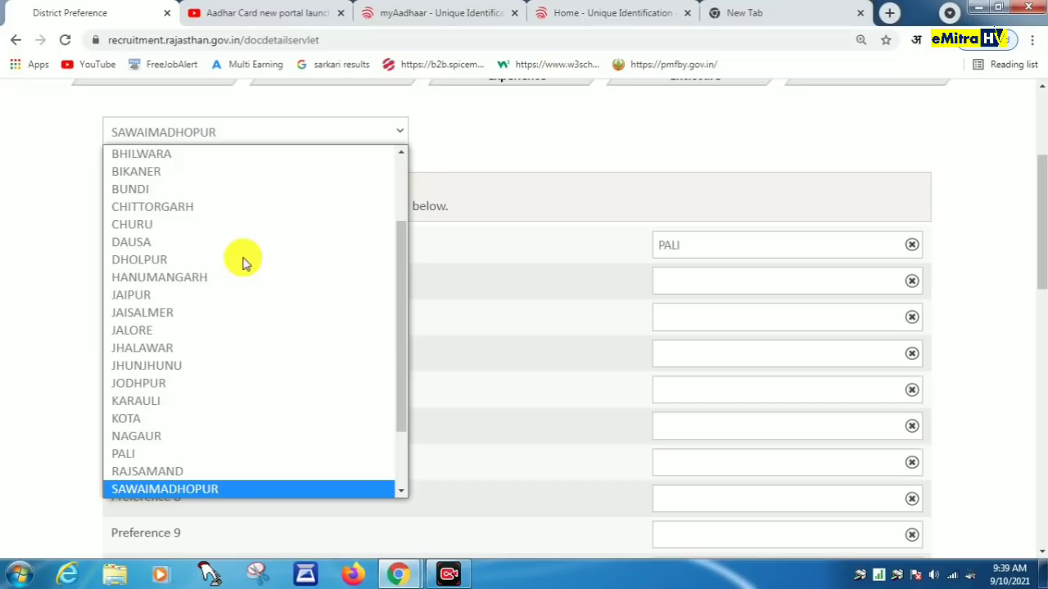
pyautogui.press('s')
pyautogui.press('s')
pyautogui.press('s')
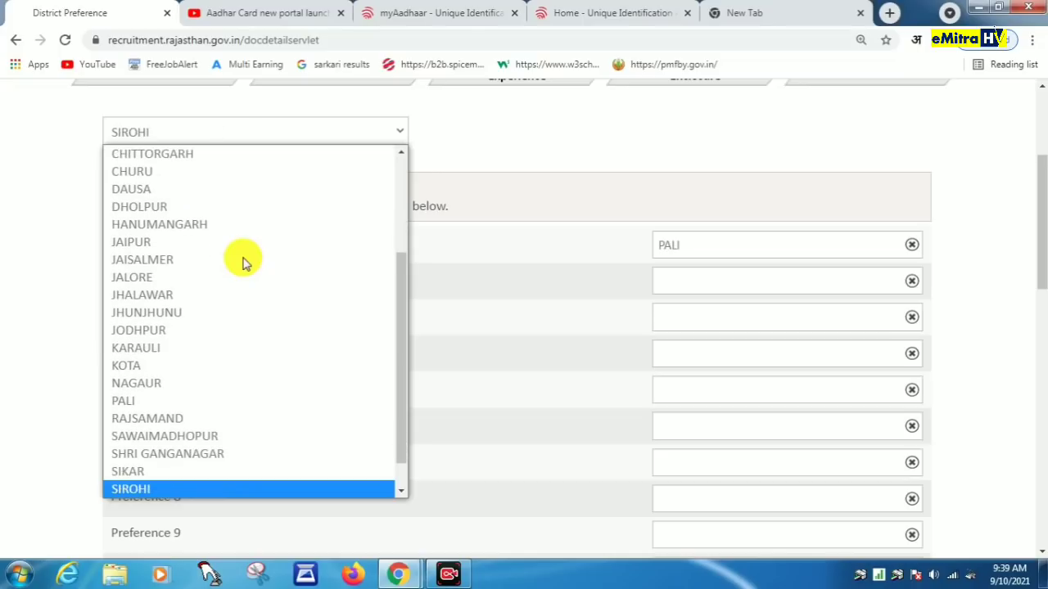
pyautogui.press('Return')
pyautogui.click(235, 131)
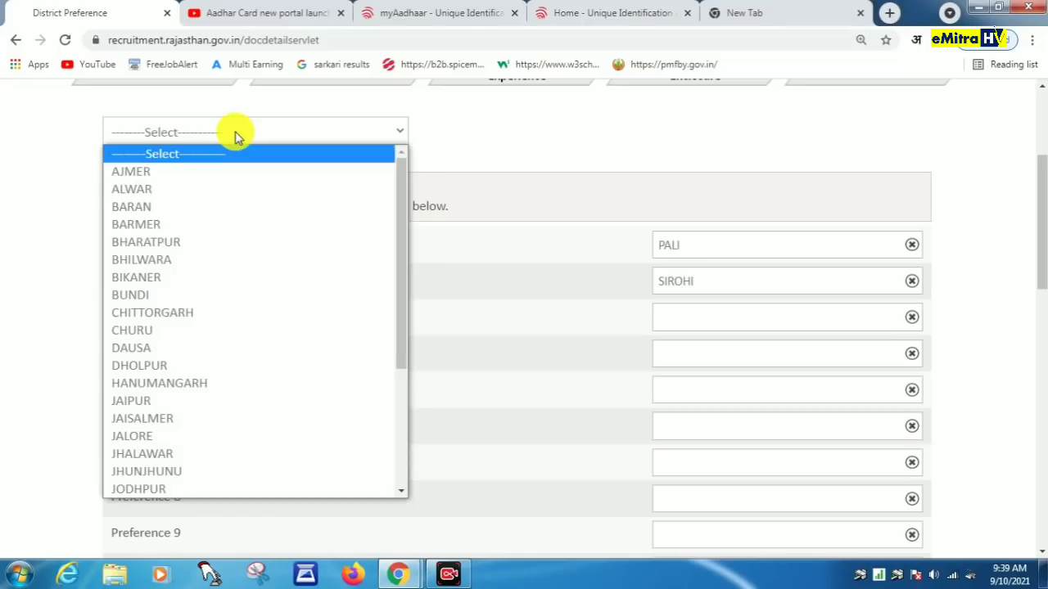
pyautogui.write('jal')
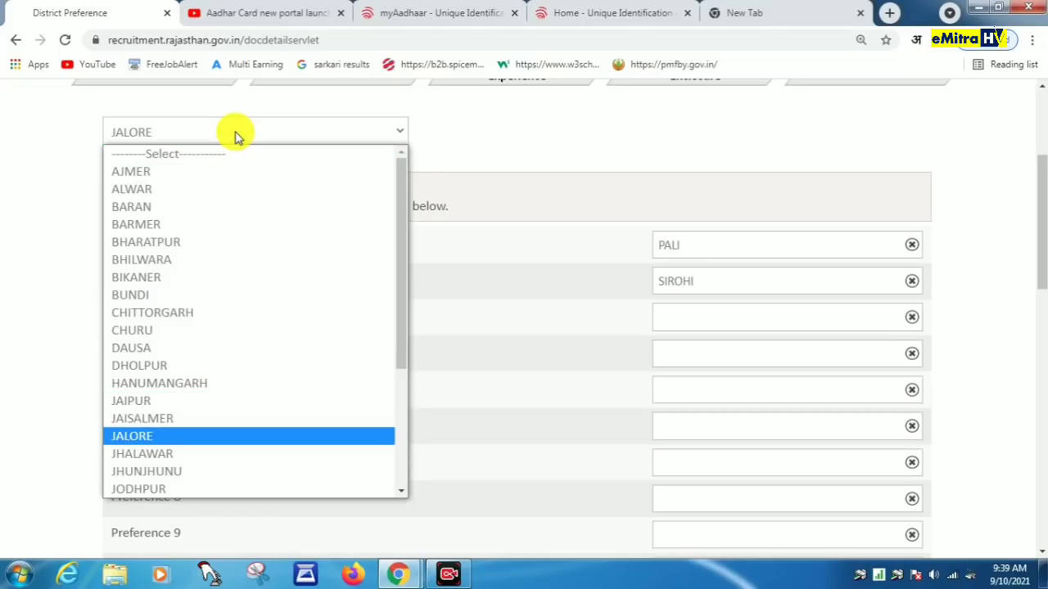
pyautogui.press('Return')
# Step: Add RAJSAMAND, JODHPUR, UDAIPUR and BARMER as further preferences and save for preview
pyautogui.click(235, 132)
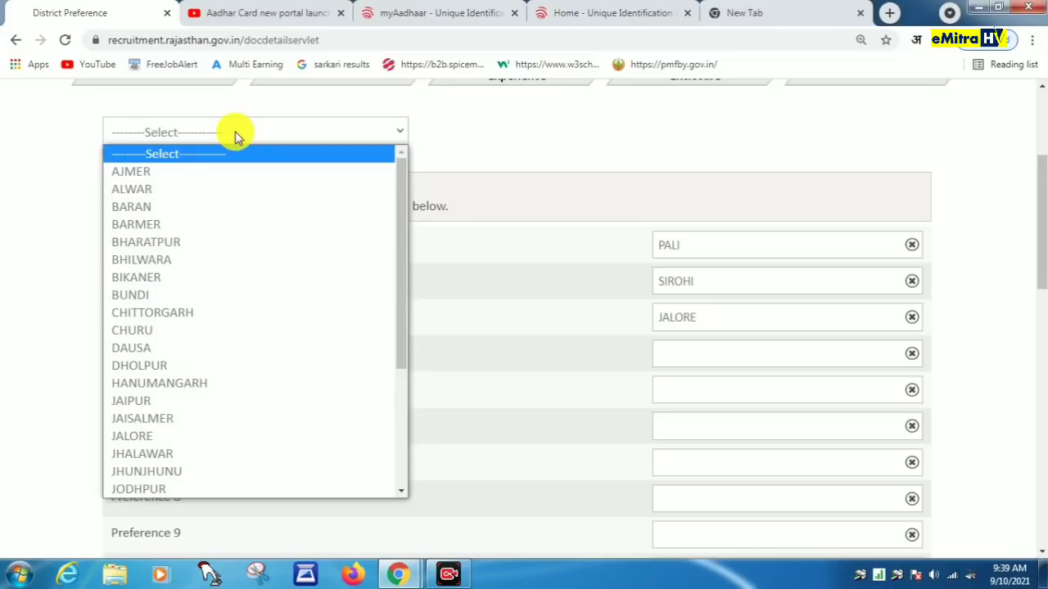
pyautogui.write('raj')
pyautogui.press('Return')
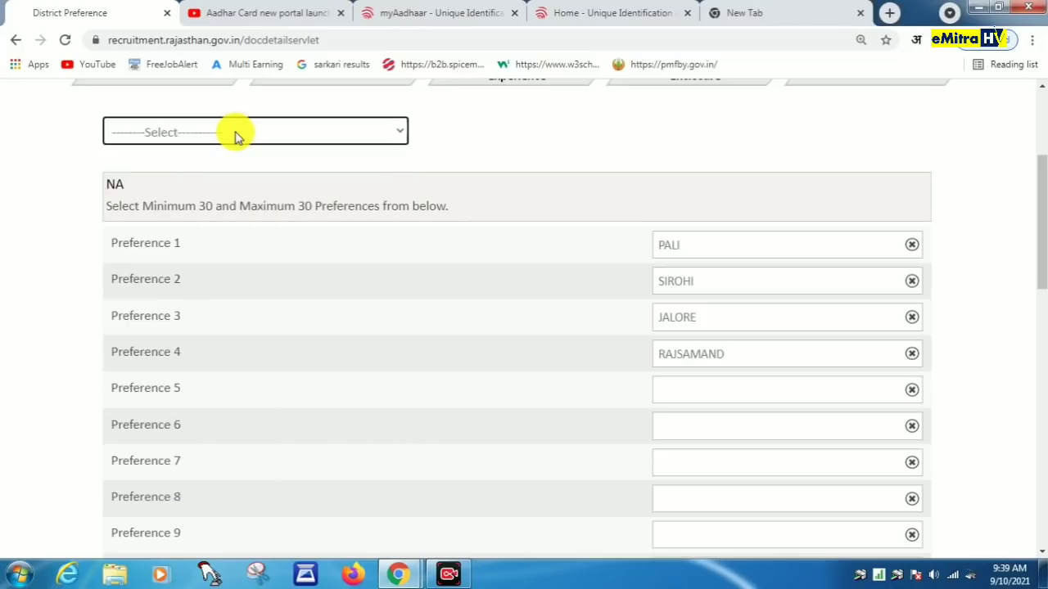
pyautogui.click(235, 135)
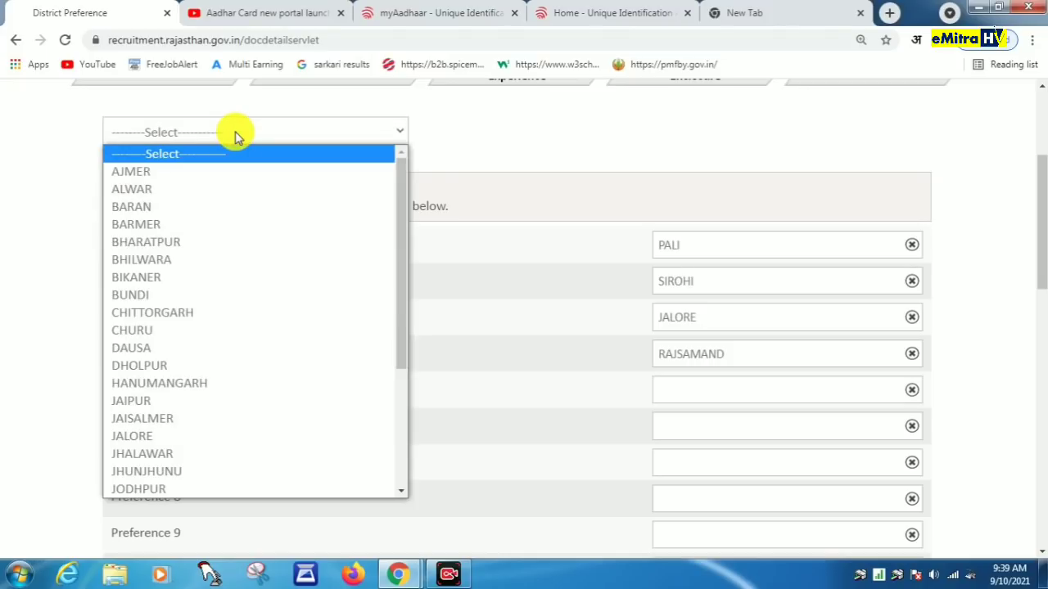
pyautogui.write('jo')
pyautogui.press('Return')
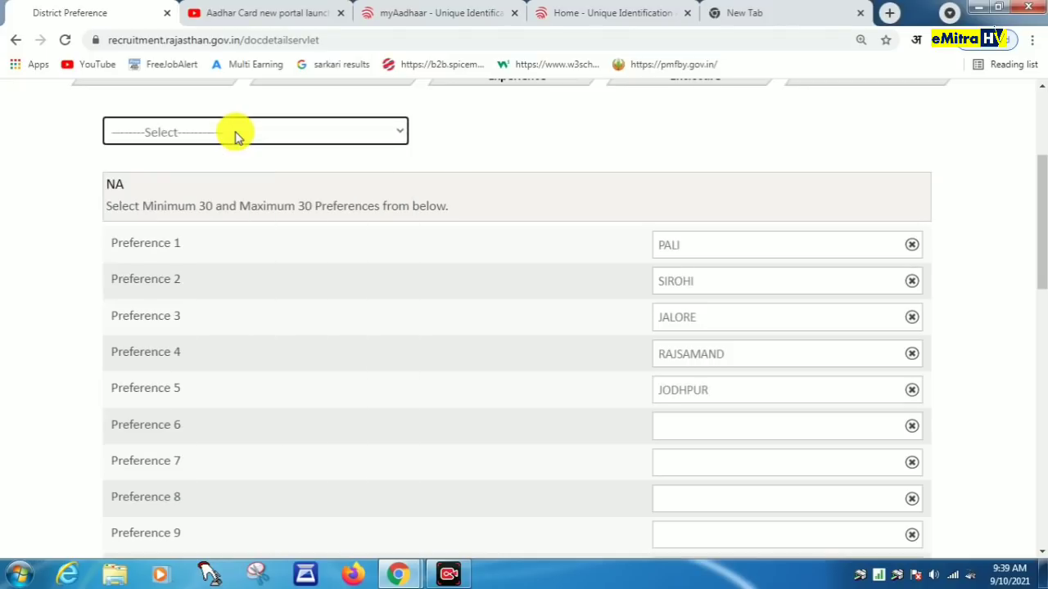
pyautogui.click(235, 134)
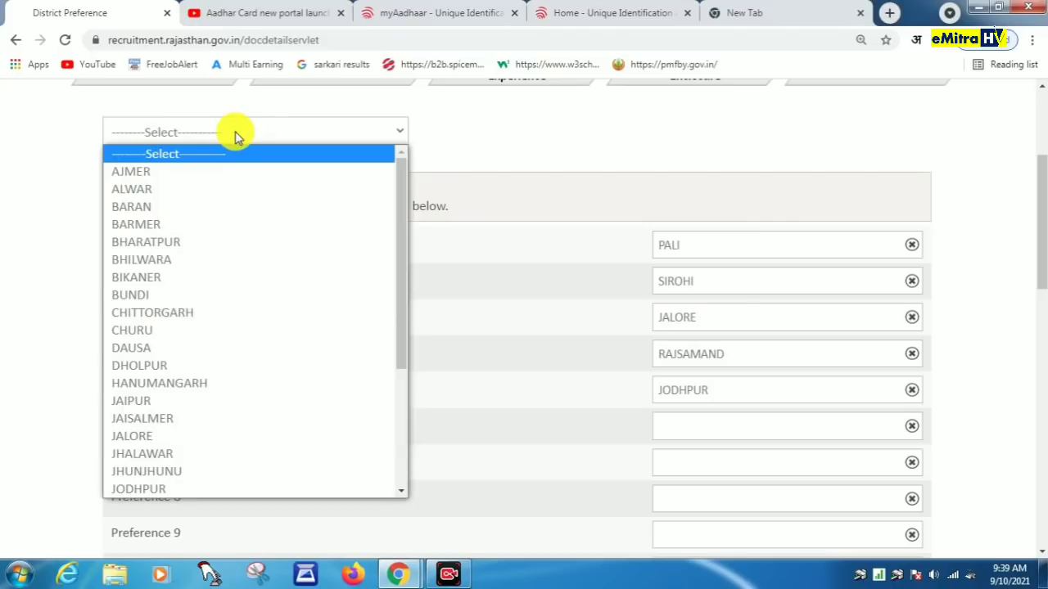
pyautogui.write('u')
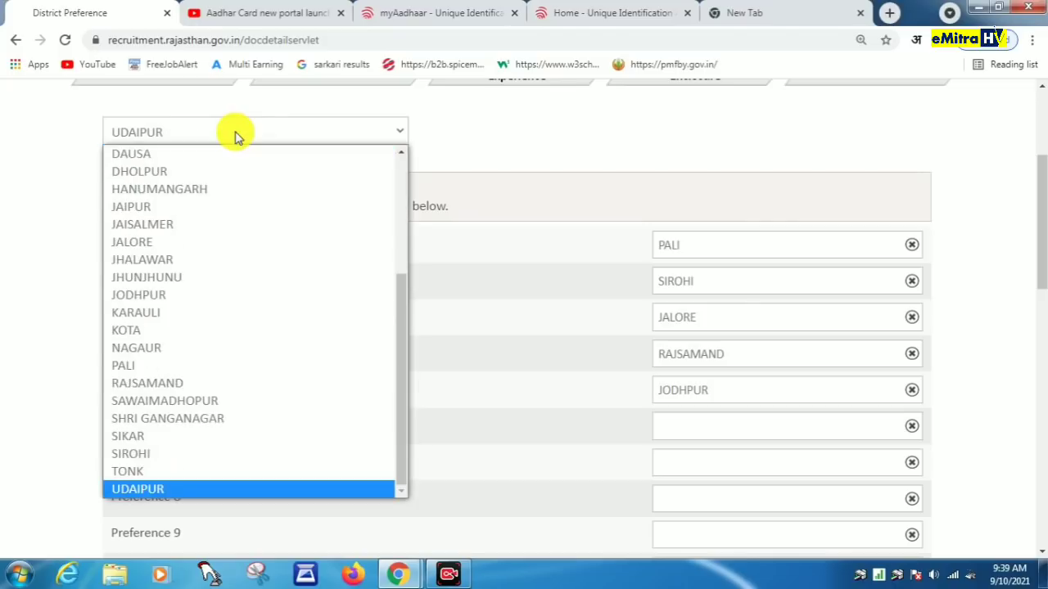
pyautogui.press('Return')
pyautogui.click(235, 134)
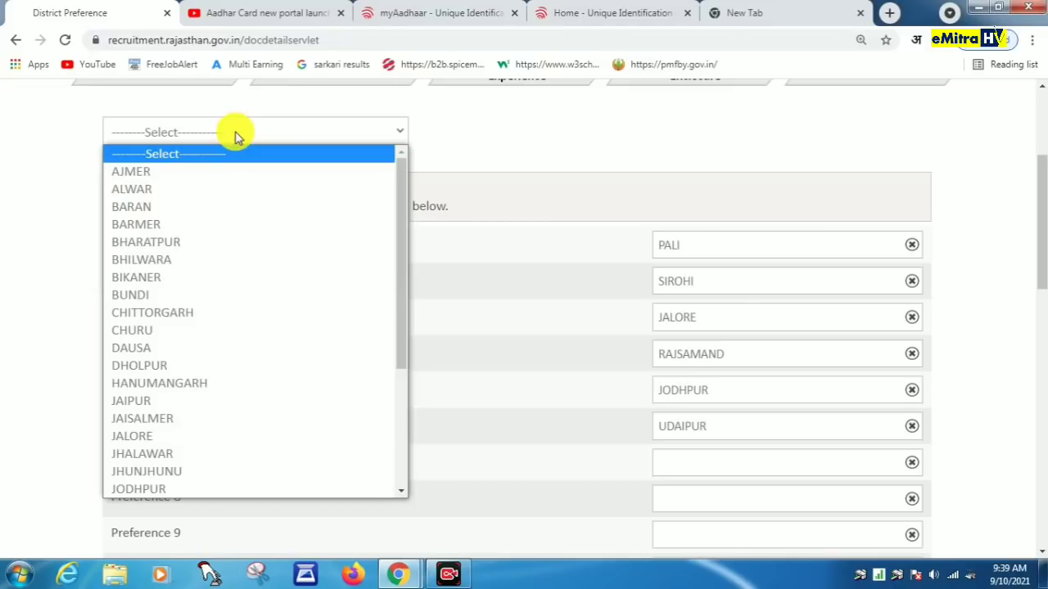
pyautogui.press('b')
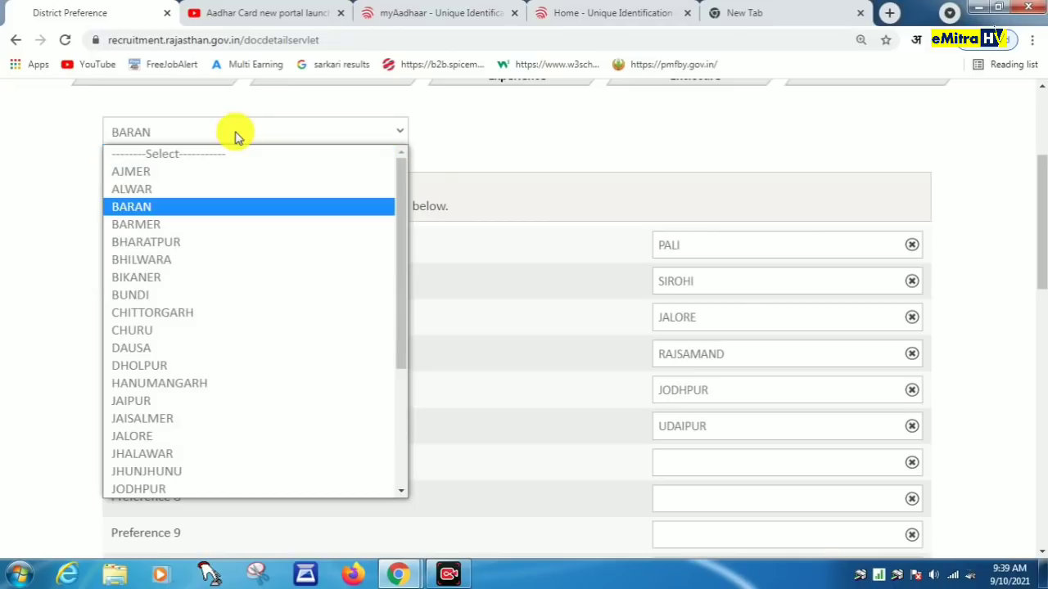
pyautogui.press('b')
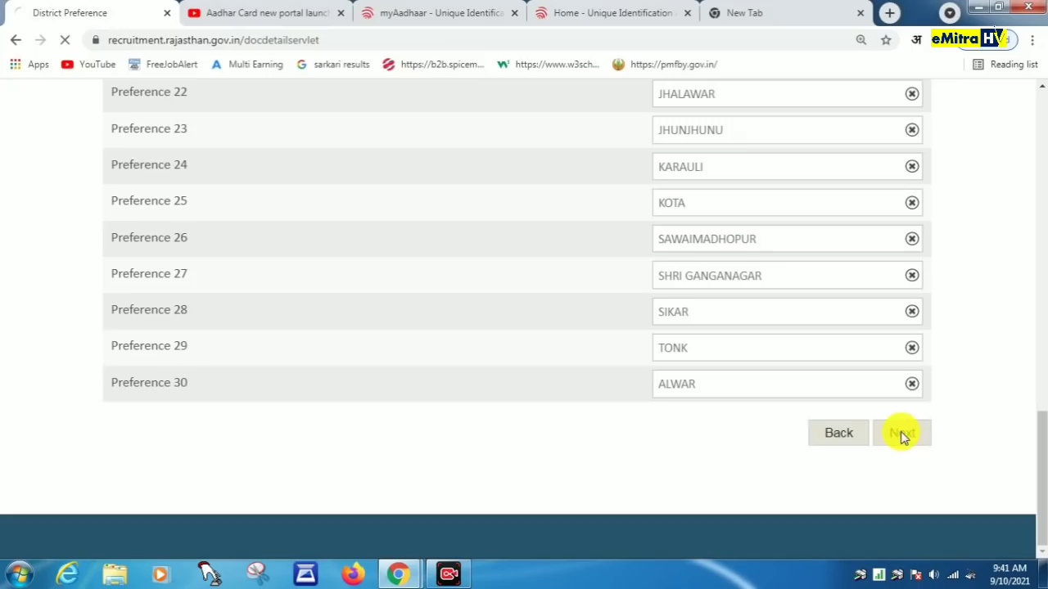
pyautogui.click(901, 434)
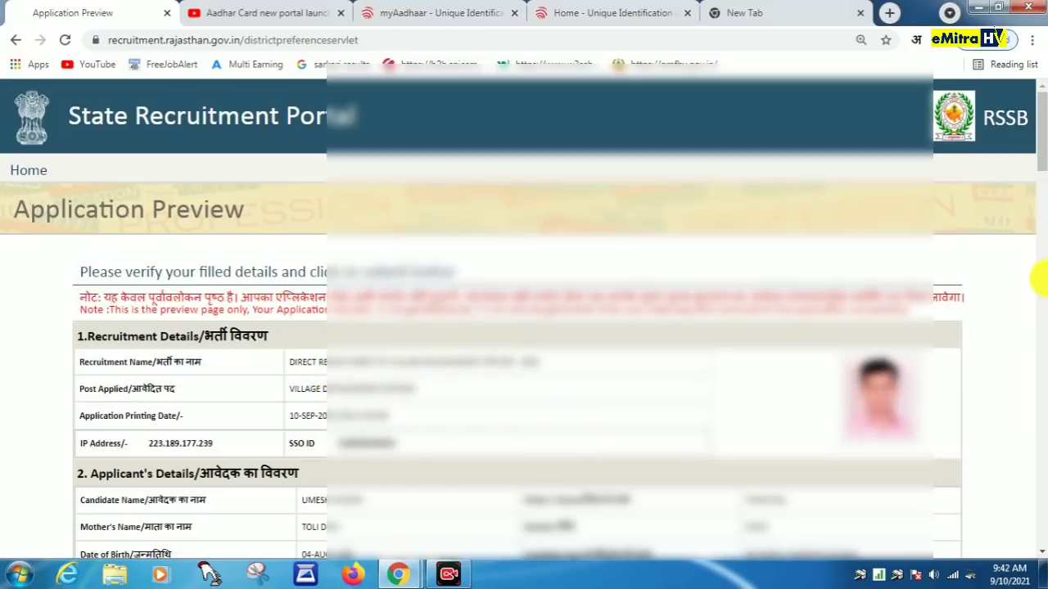
# Step: Accept the eligibility declaration on the preview and confirm proceeding to fee payment
pyautogui.moveTo(1037, 152); pyautogui.dragTo(1039, 218)
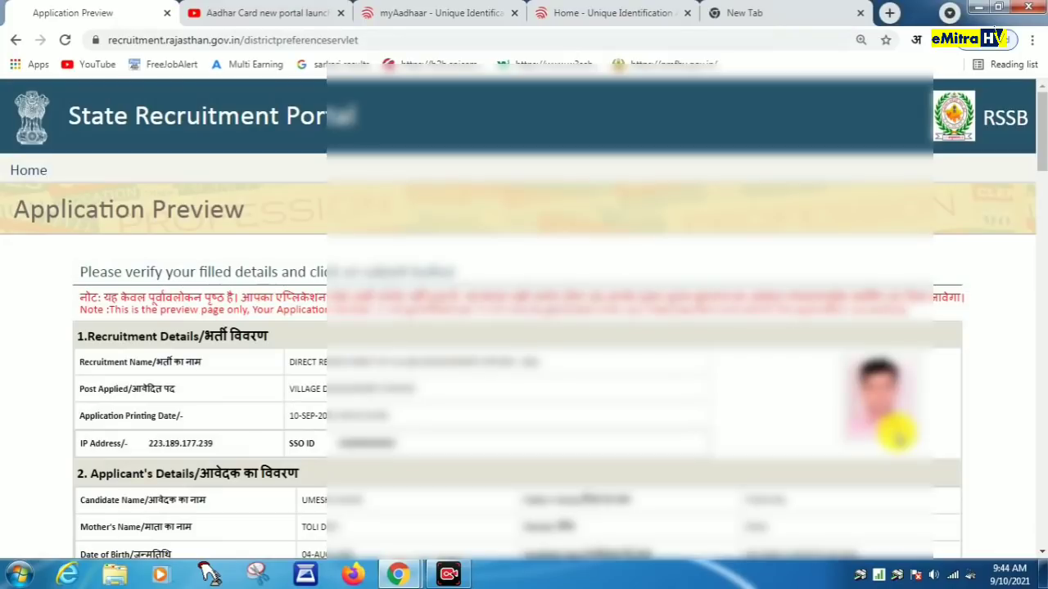
pyautogui.moveTo(1041, 167); pyautogui.dragTo(1040, 540)
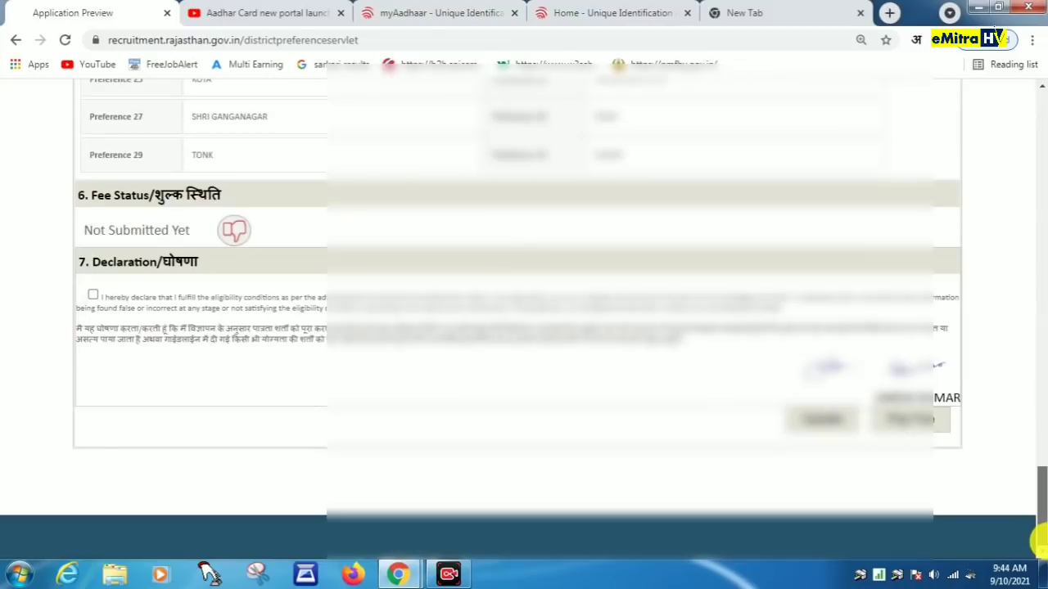
pyautogui.click(93, 295)
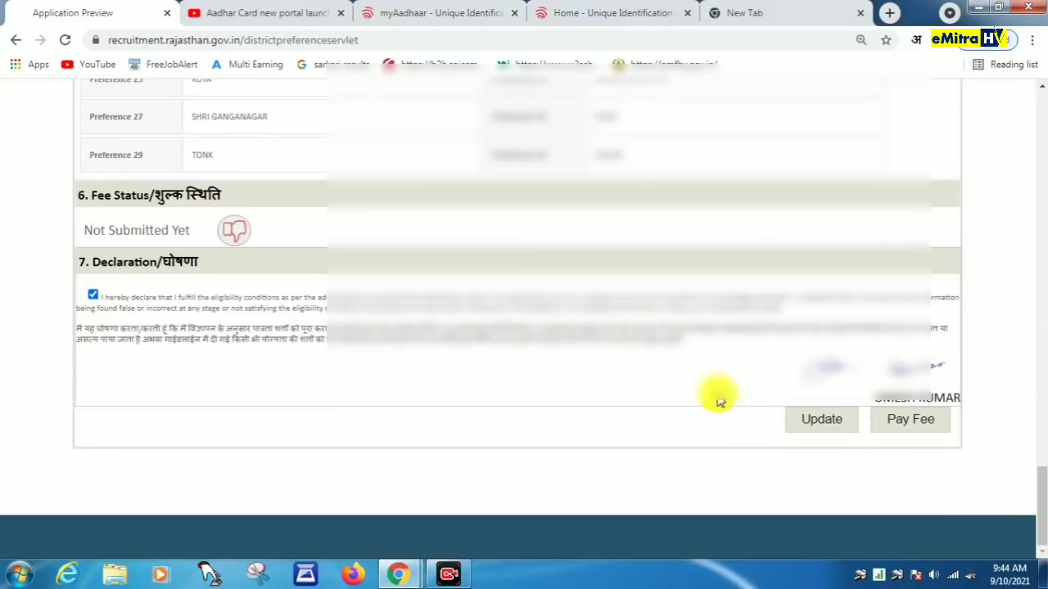
pyautogui.click(929, 422)
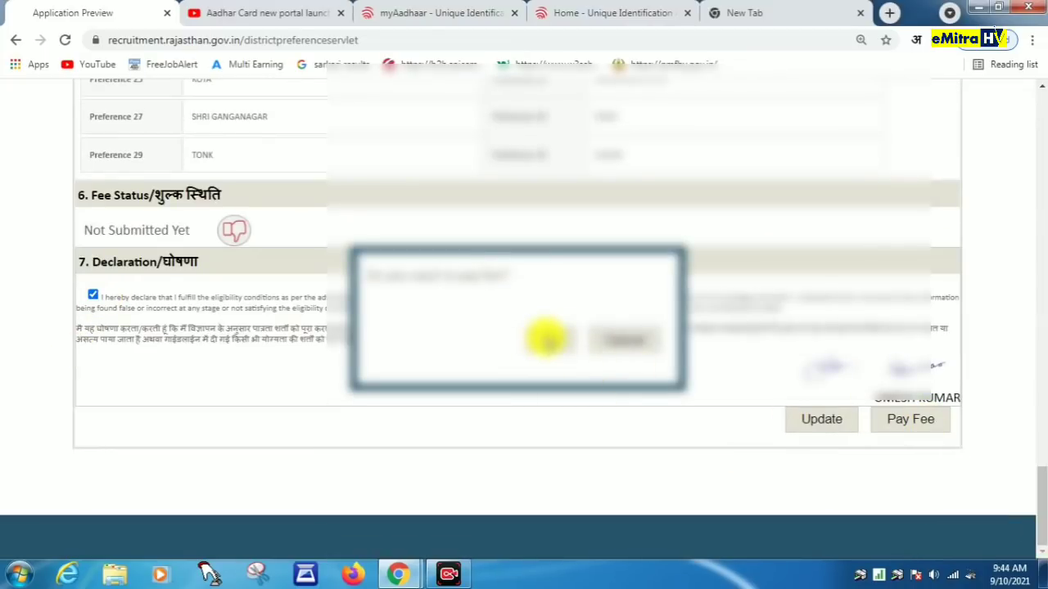
pyautogui.click(546, 337)
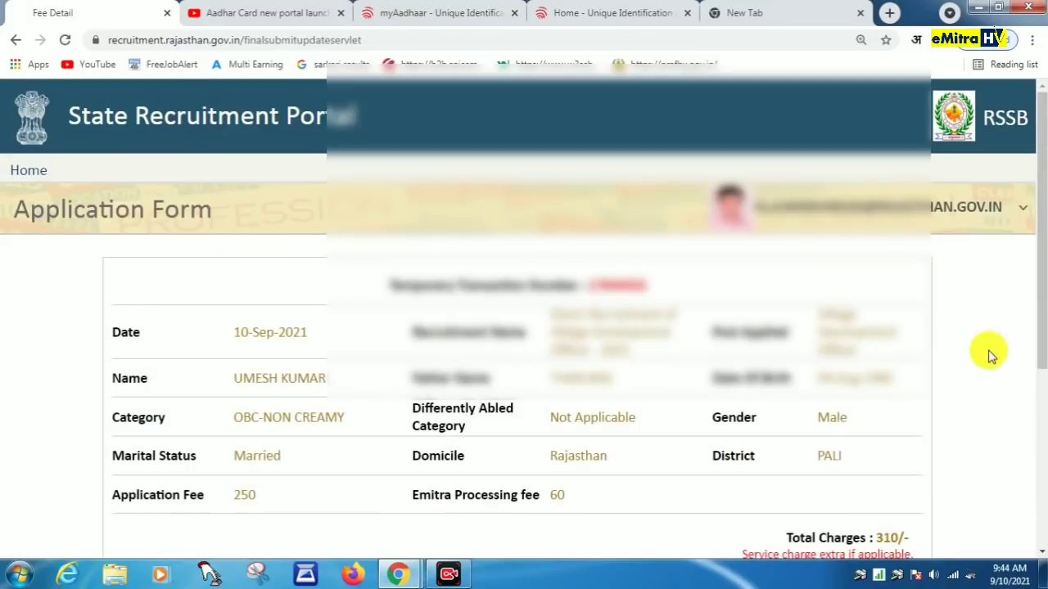
# Step: Pay the 310 application fee, approving both payment confirmation prompts
pyautogui.moveTo(1041, 298); pyautogui.dragTo(1040, 461)
pyautogui.click(873, 482)
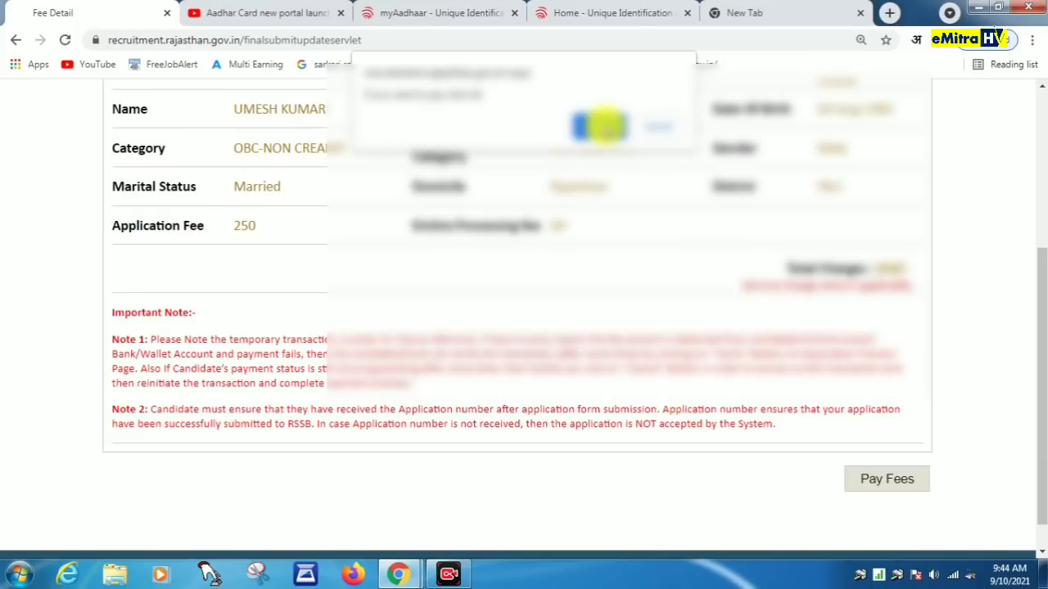
pyautogui.click(602, 125)
pyautogui.click(661, 125)
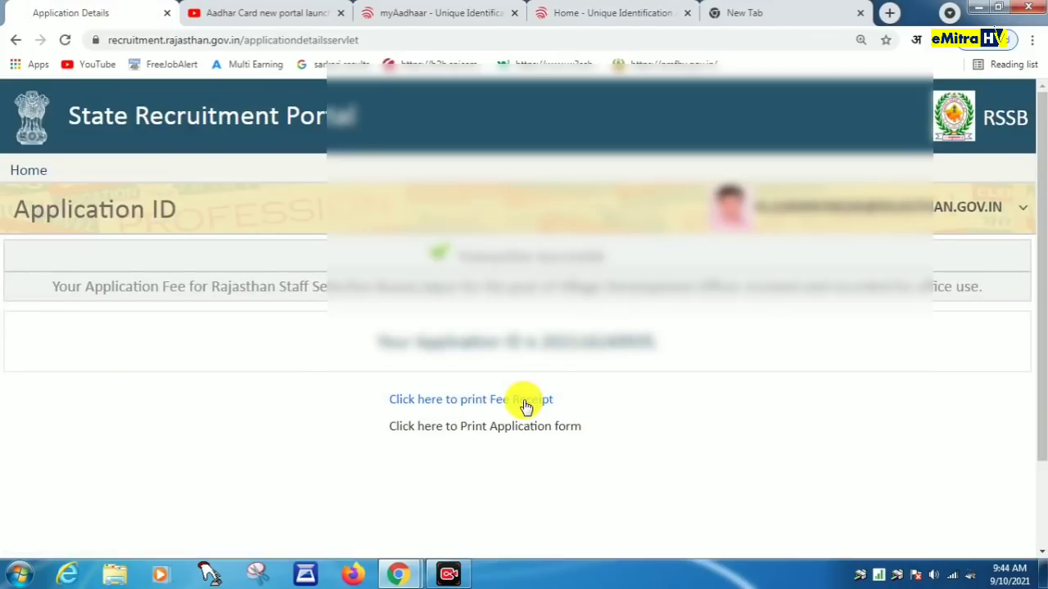
# Step: Open the fee receipt, send it to print, review it, and return to the Recruitments home page
pyautogui.click(525, 403)
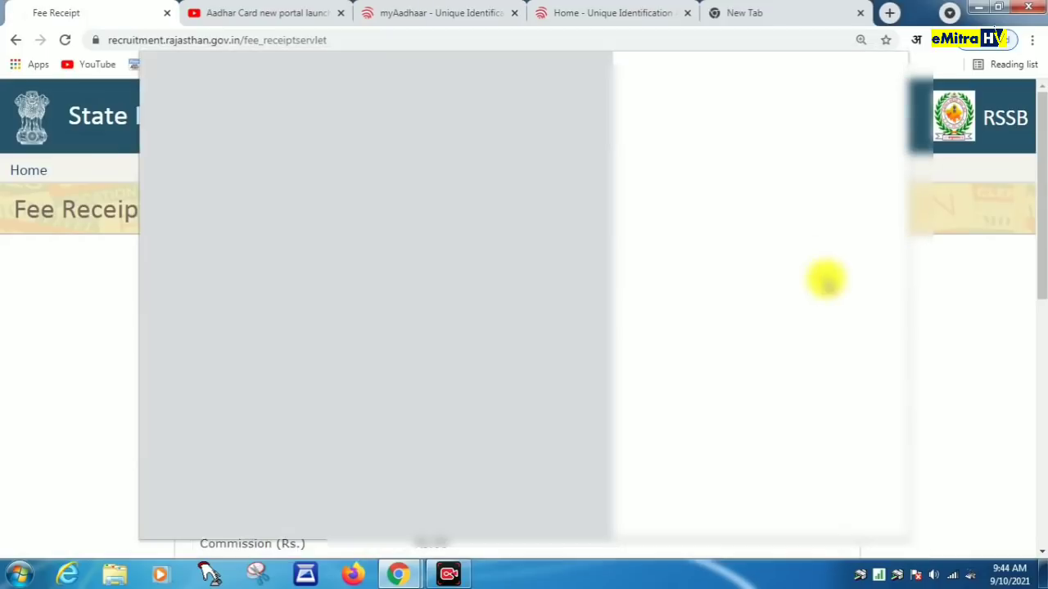
pyautogui.click(798, 512)
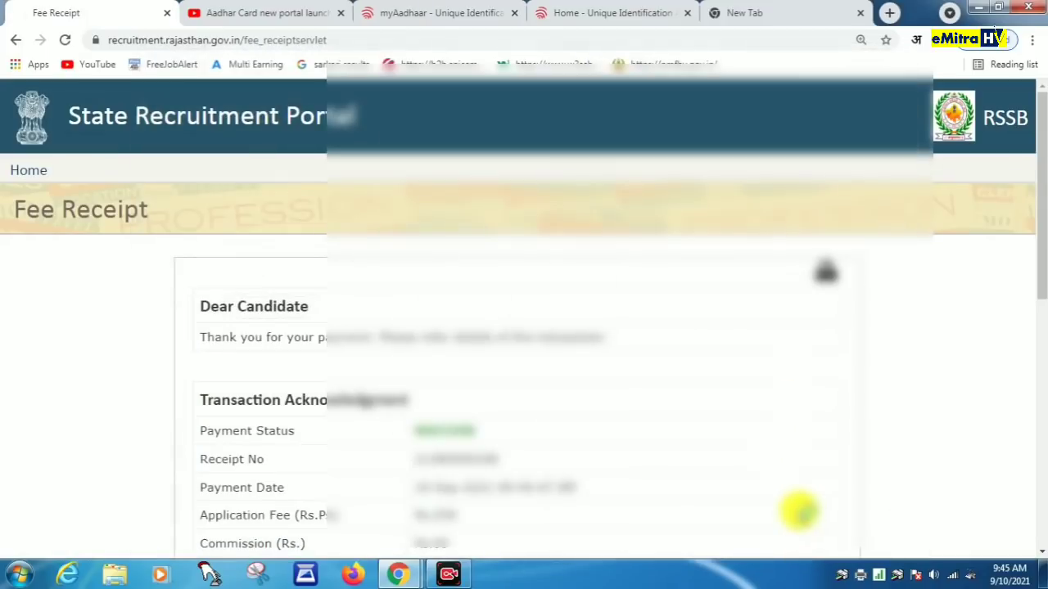
pyautogui.scroll(-7, 772, 401)
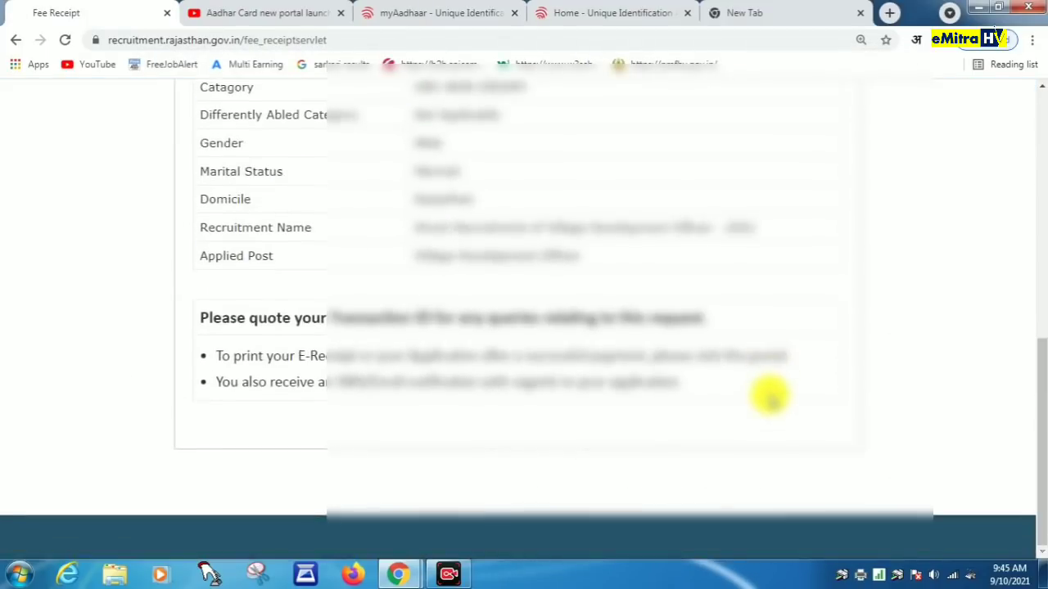
pyautogui.scroll(8, 770, 397)
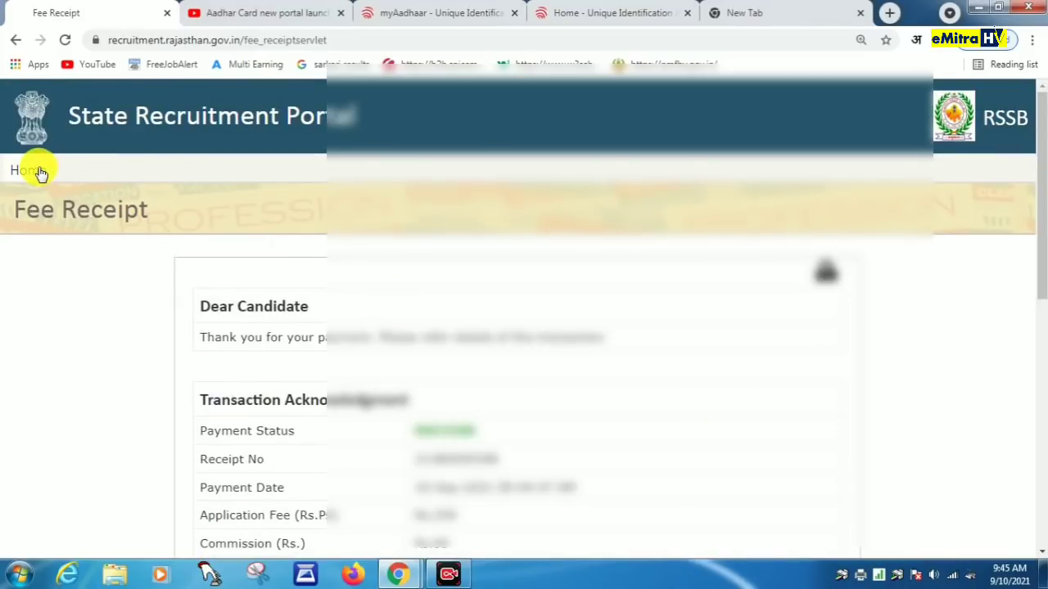
pyautogui.click(41, 174)
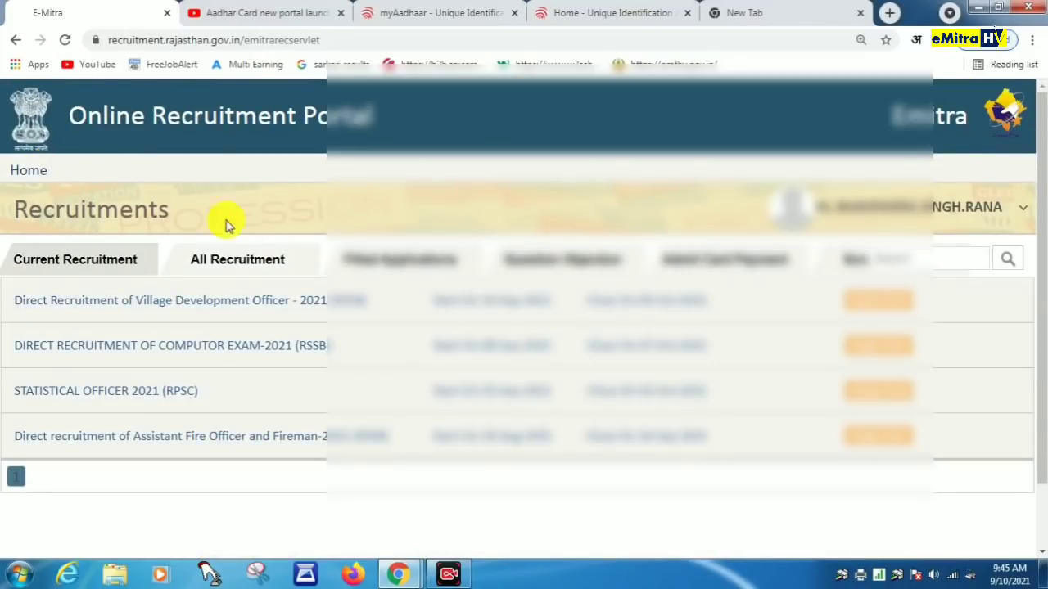
# Step: Open the preview of the first application under All Recruitment's Filled Applications
pyautogui.click(252, 267)
pyautogui.click(372, 259)
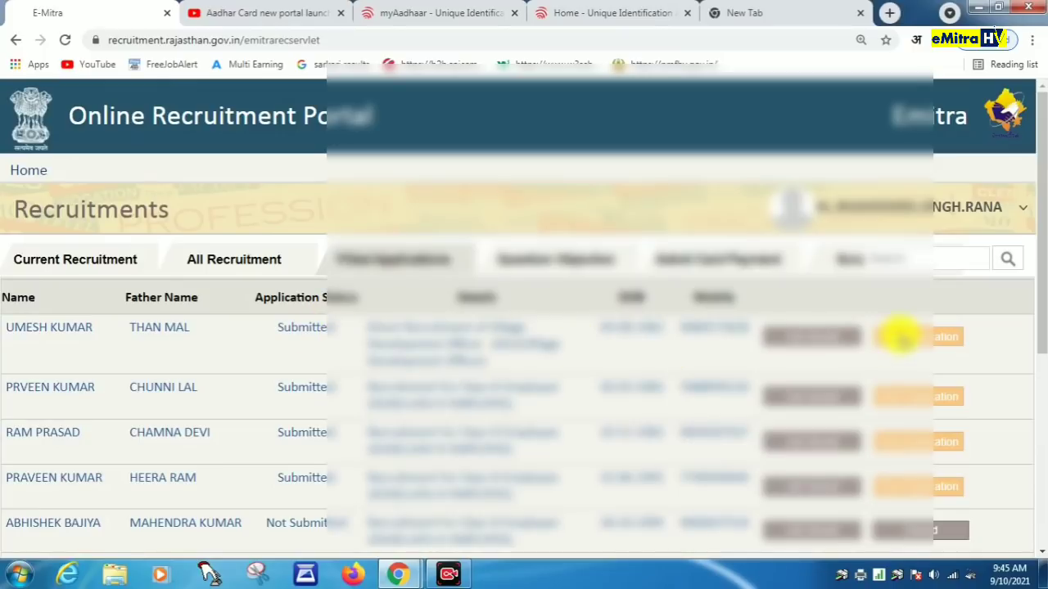
pyautogui.click(903, 335)
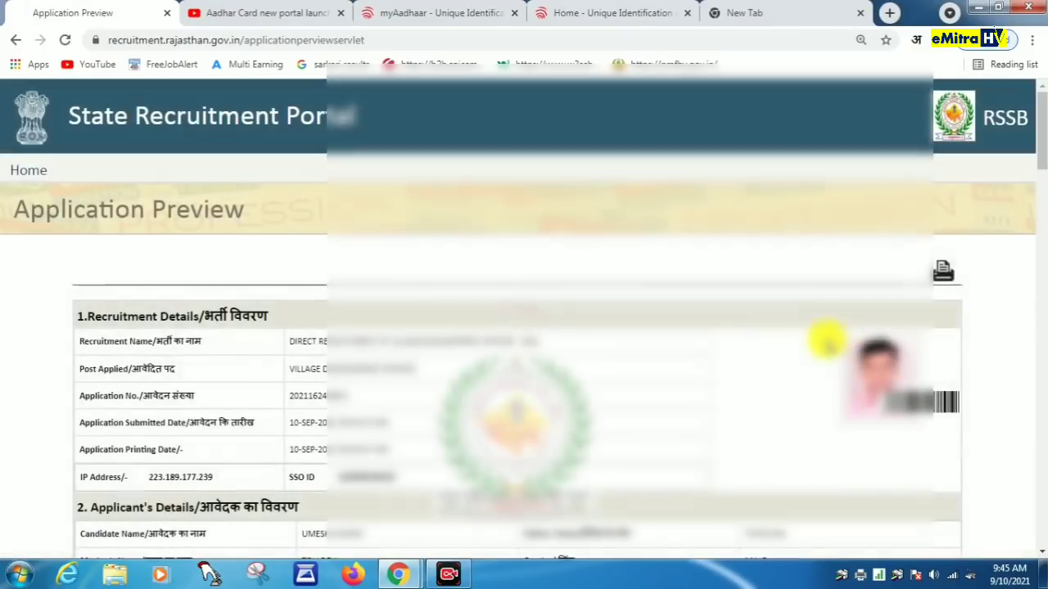
# Step: Bring the application form into the print dialog and expand its additional print settings
pyautogui.click(942, 271)
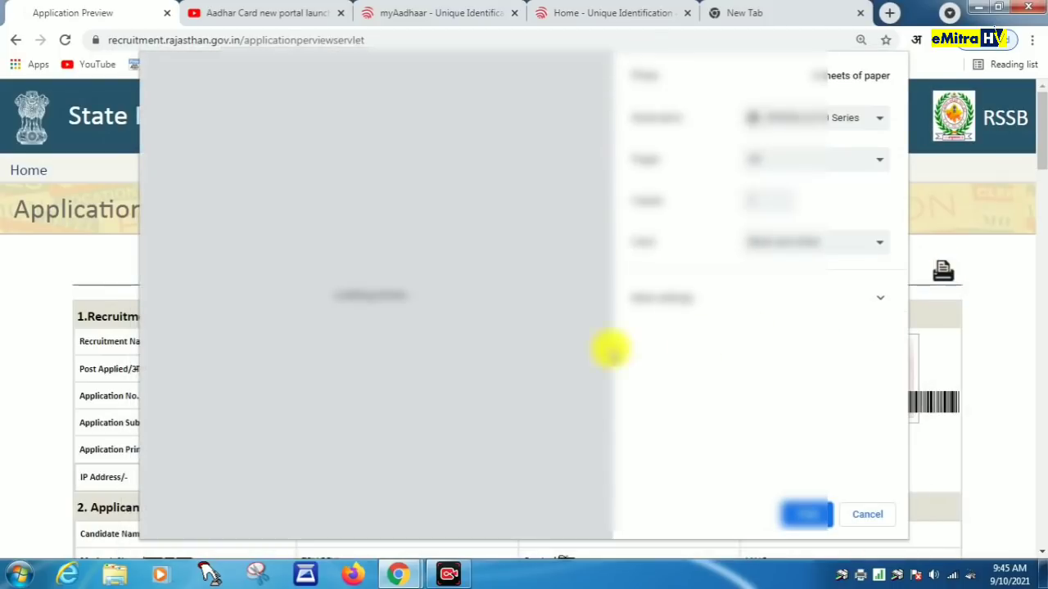
pyautogui.scroll(-4, 543, 352)
pyautogui.scroll(-3, 543, 352)
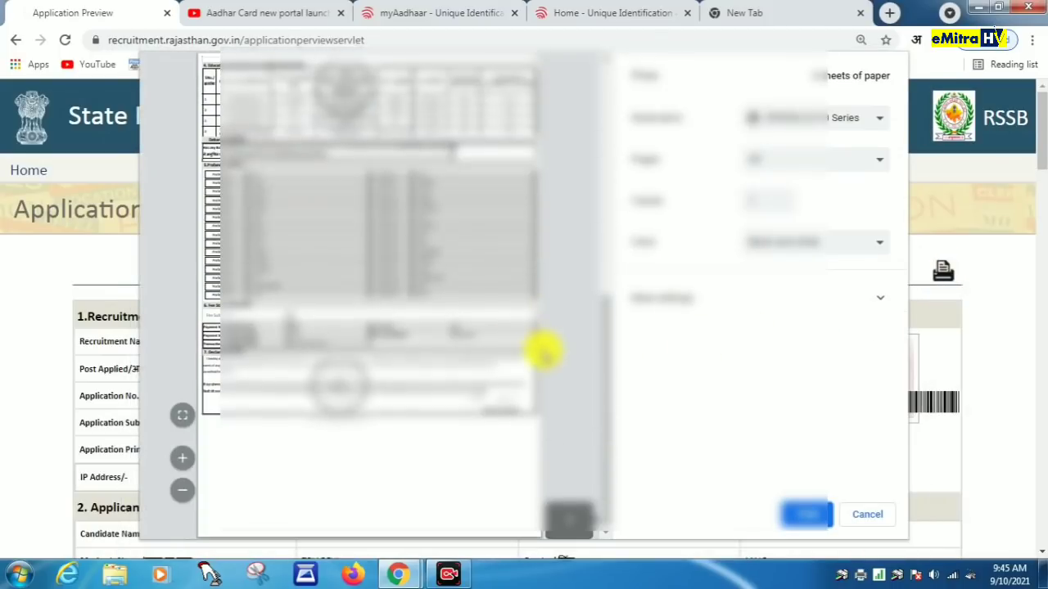
pyautogui.scroll(7, 542, 352)
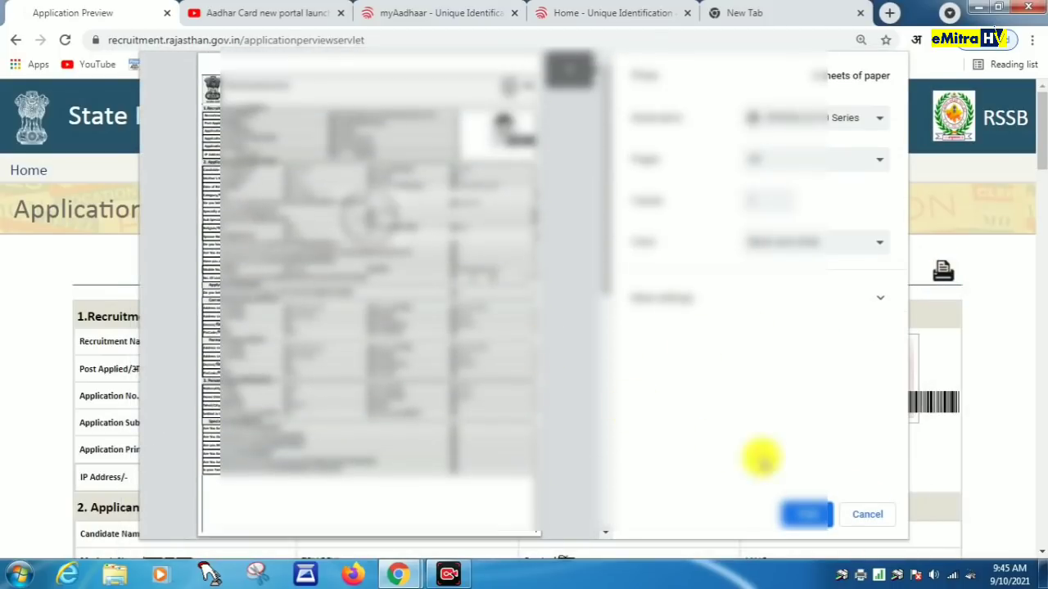
pyautogui.click(686, 299)
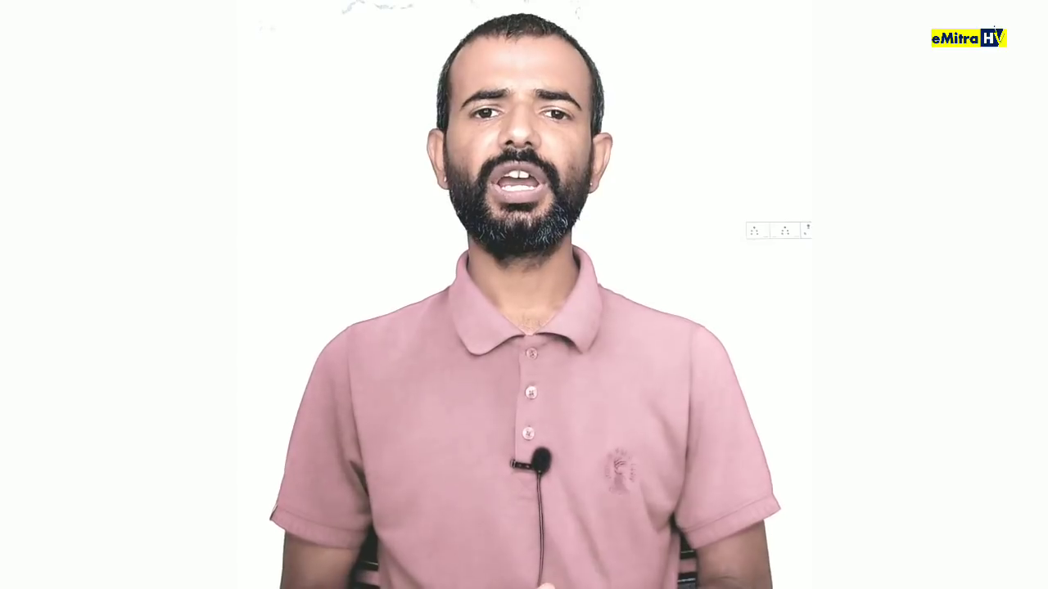